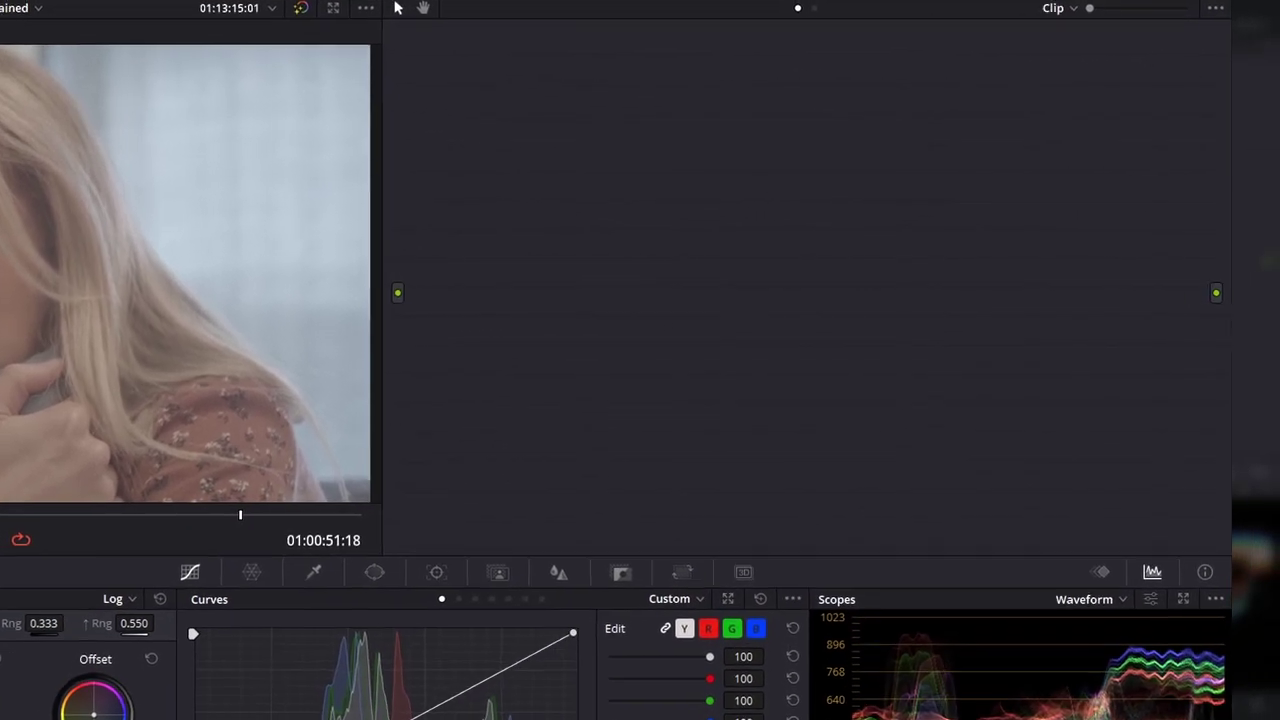
# Build a chain of four serial nodes, EXPOSURE, BALANCE, REC.709 and WINDOW, spaced out between the clip's source and output.
pyautogui.hotkey('alt', 's')
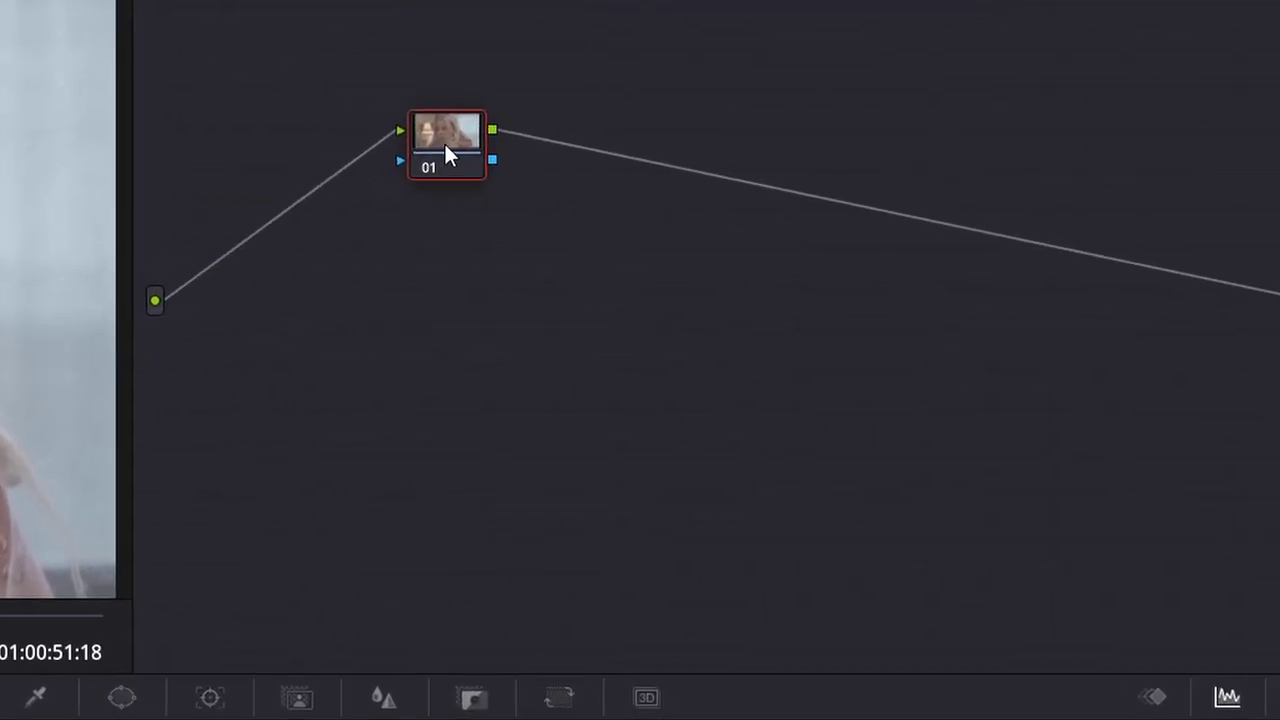
pyautogui.moveTo(493, 163); pyautogui.dragTo(318, 318)
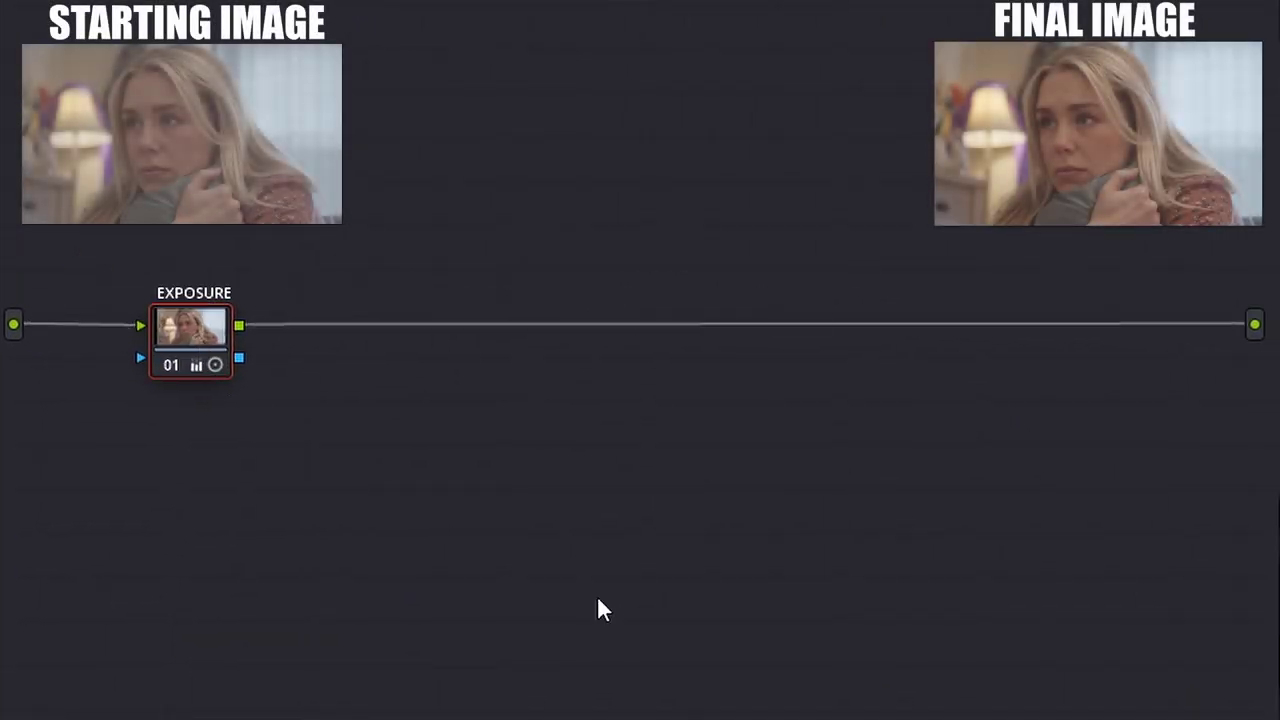
pyautogui.hotkey('alt', 's')
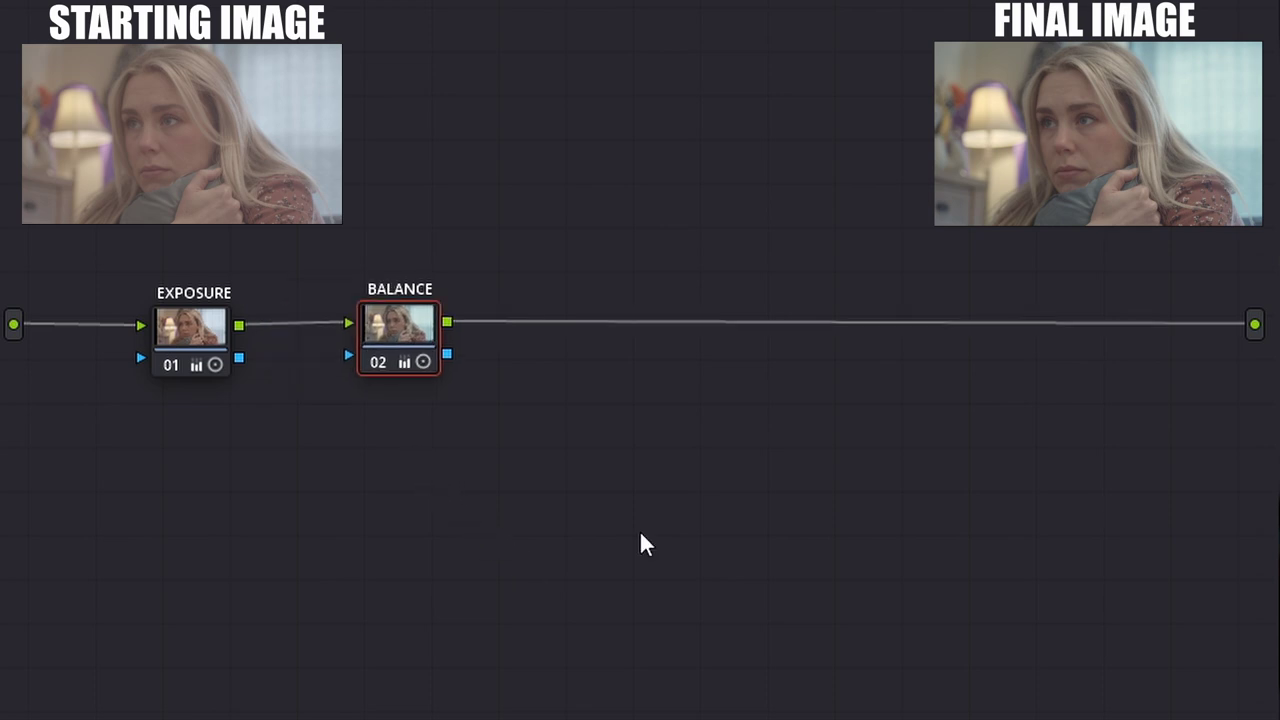
pyautogui.hotkey('alt', 's')
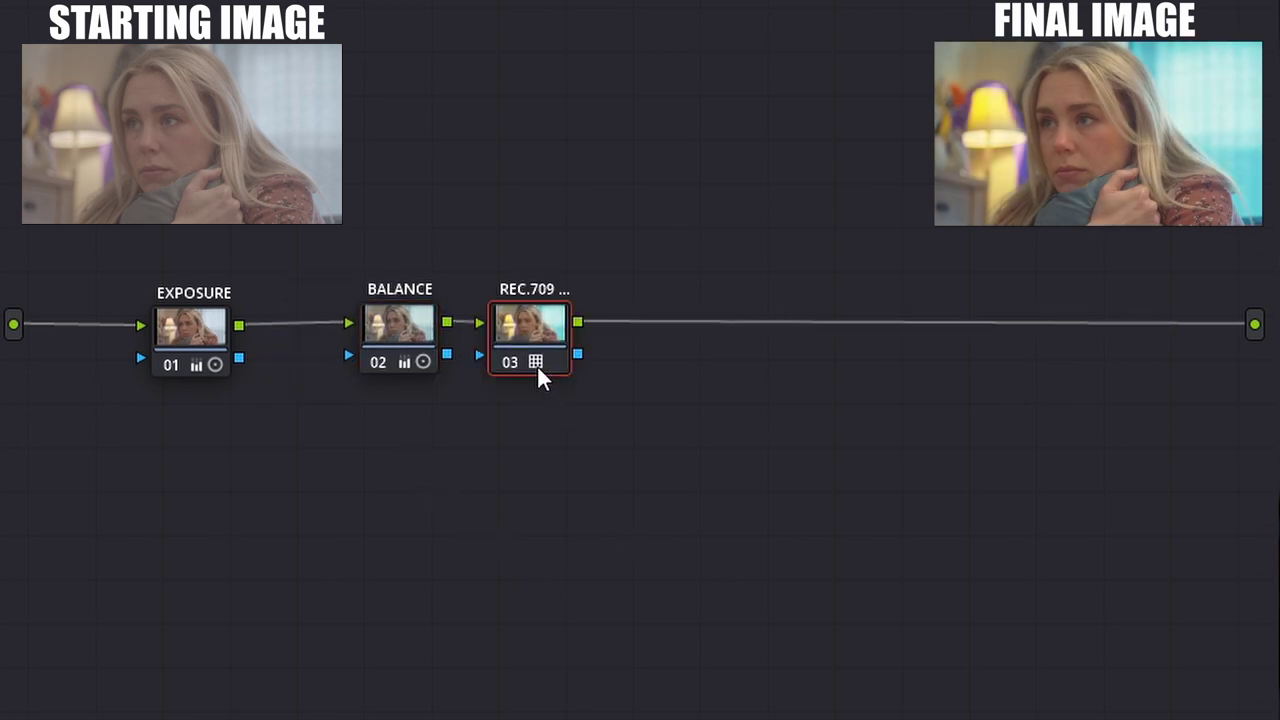
pyautogui.moveTo(517, 327); pyautogui.dragTo(612, 326)
pyautogui.hotkey('alt', 's')
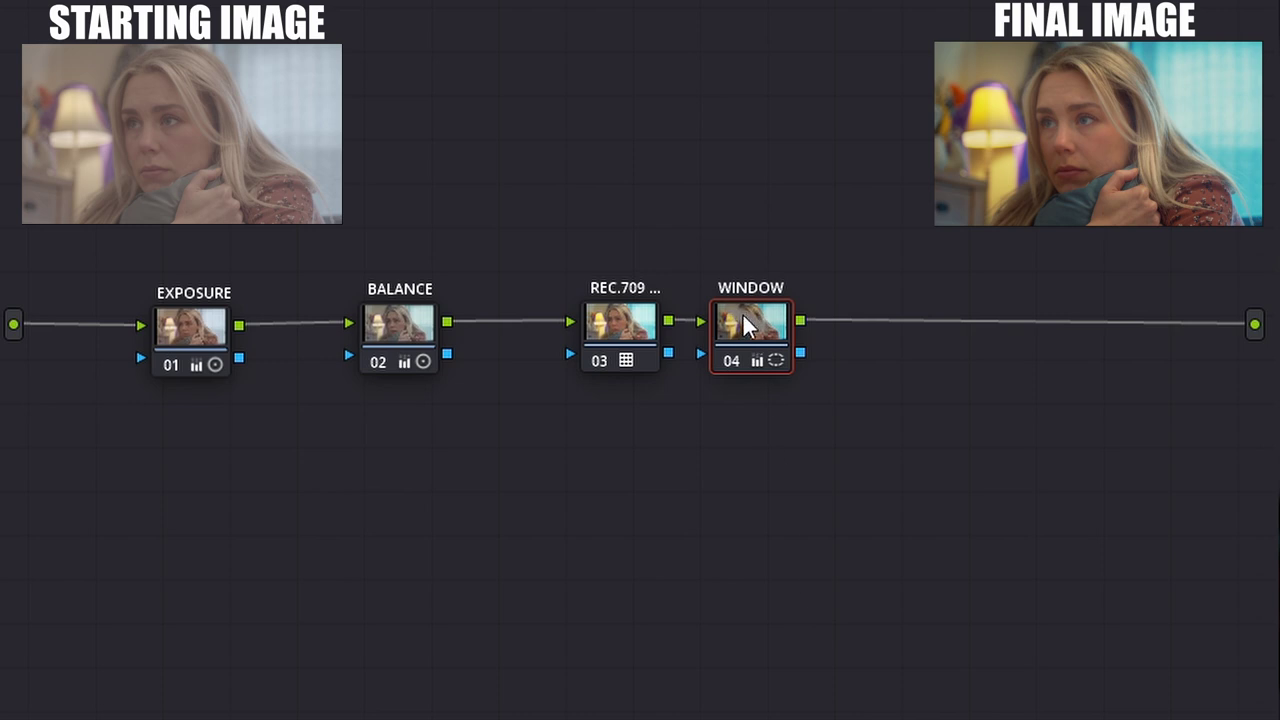
# Rearrange the node chain so the REC.709 node sits between EXPOSURE and BALANCE, with WINDOW last.
pyautogui.moveTo(748, 325); pyautogui.dragTo(531, 293)
pyautogui.click(620, 322)
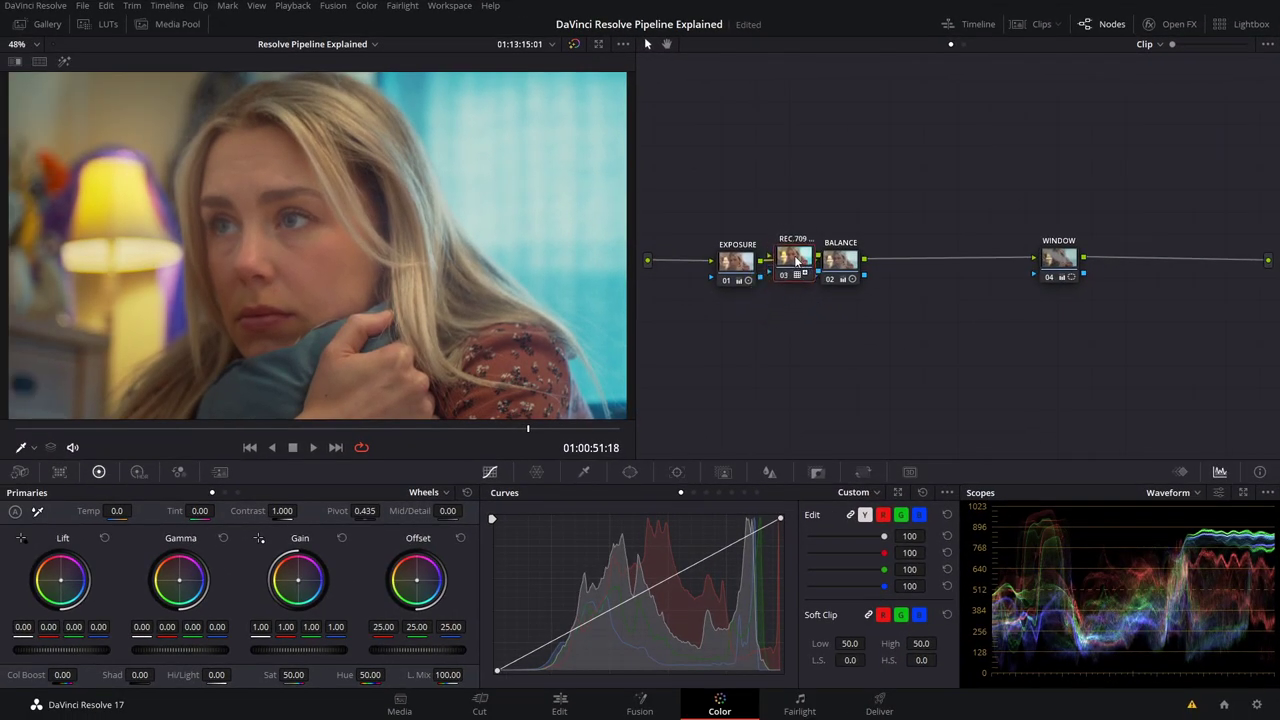
pyautogui.click(840, 260)
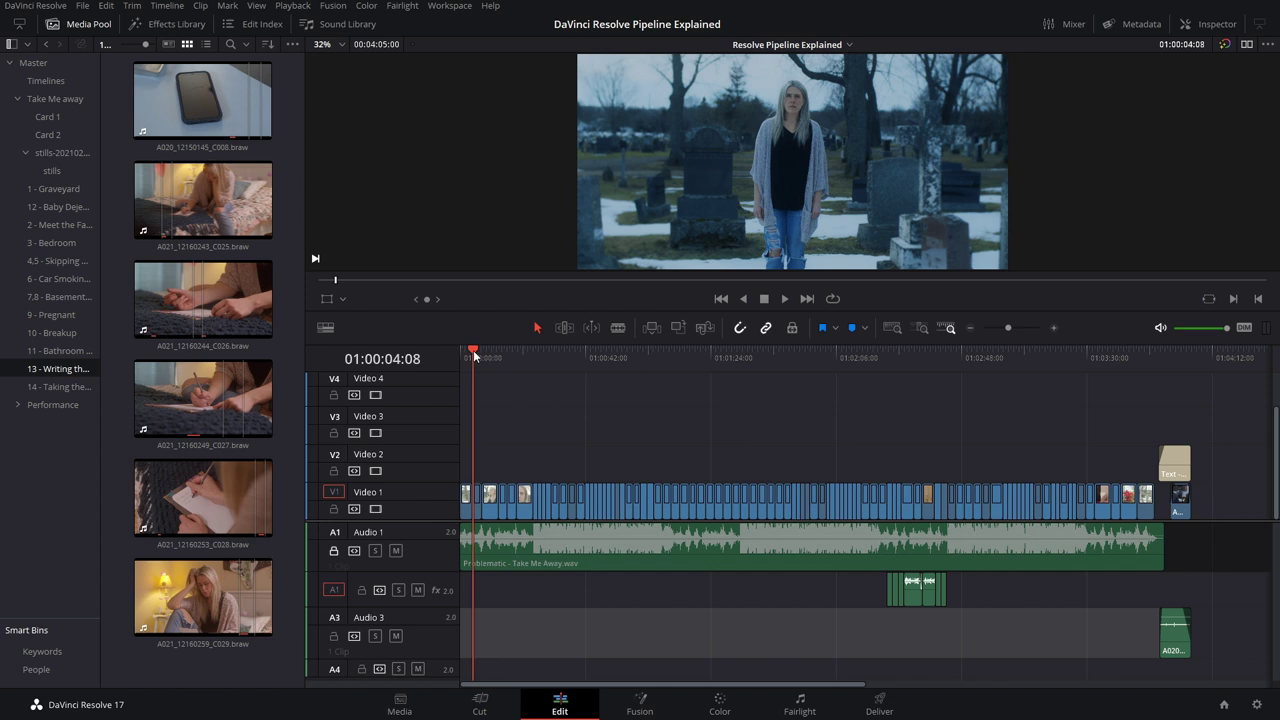
# Scrub through the edit timeline to the car shot at 01:01:25:06.
pyautogui.moveTo(473, 350); pyautogui.dragTo(484, 448)
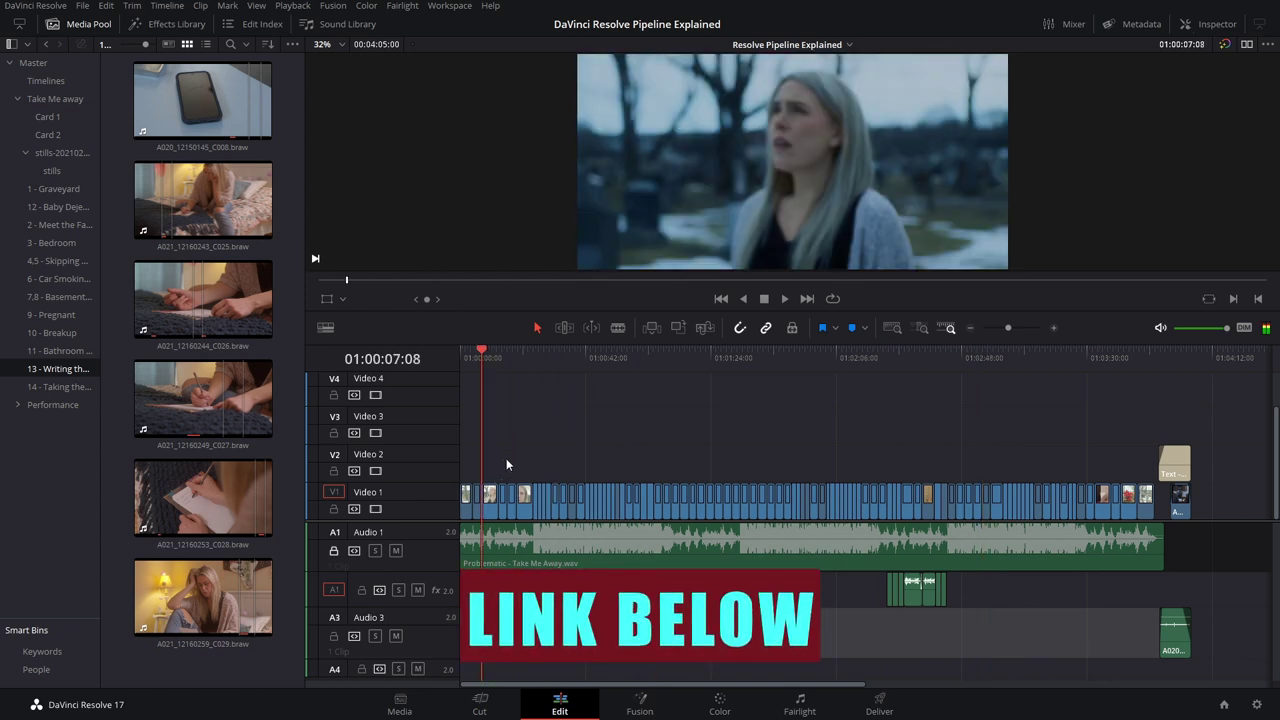
pyautogui.moveTo(493, 355); pyautogui.dragTo(714, 354)
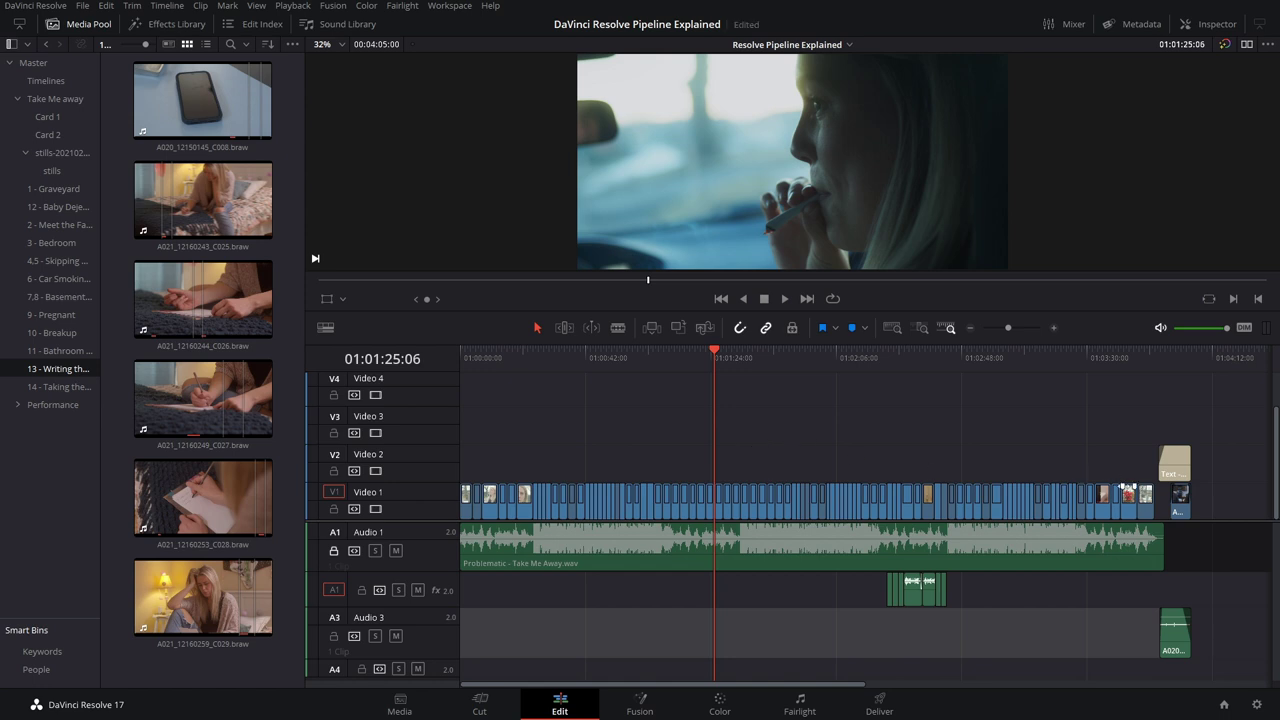
# Set the RAW profile to Blackmagic RAW in the project's Camera RAW settings.
pyautogui.click(1257, 705)
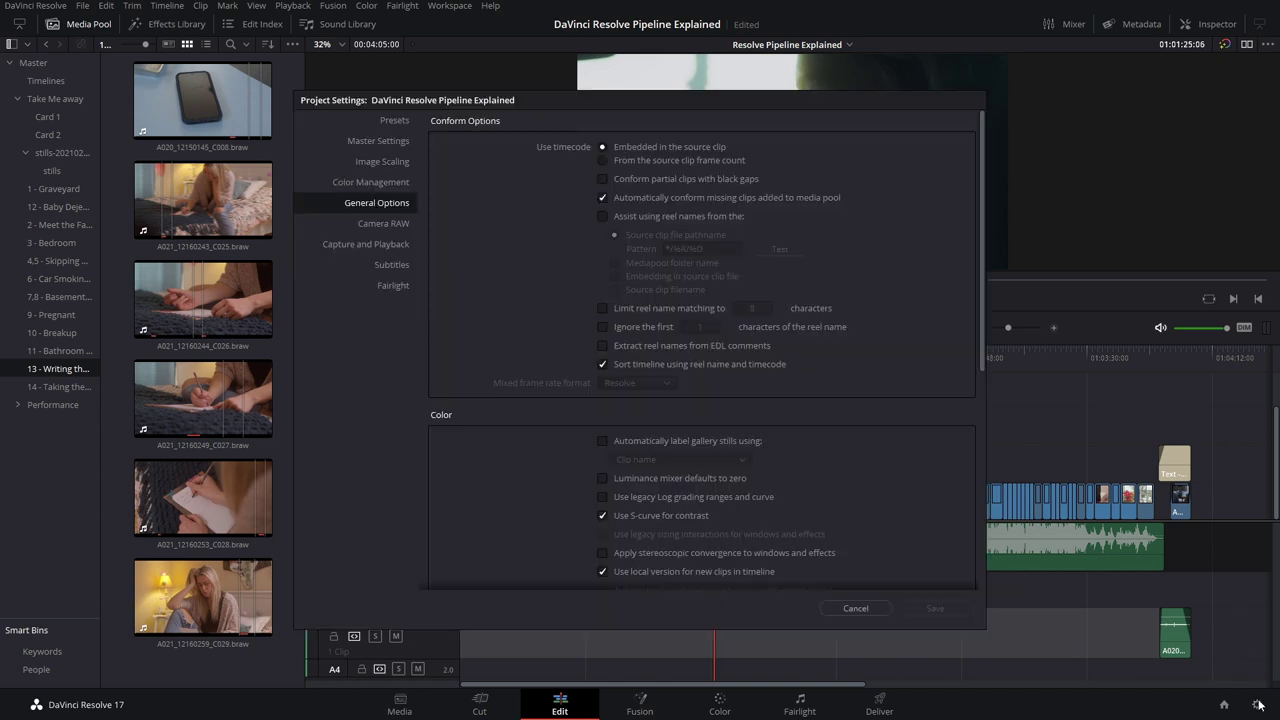
pyautogui.click(381, 222)
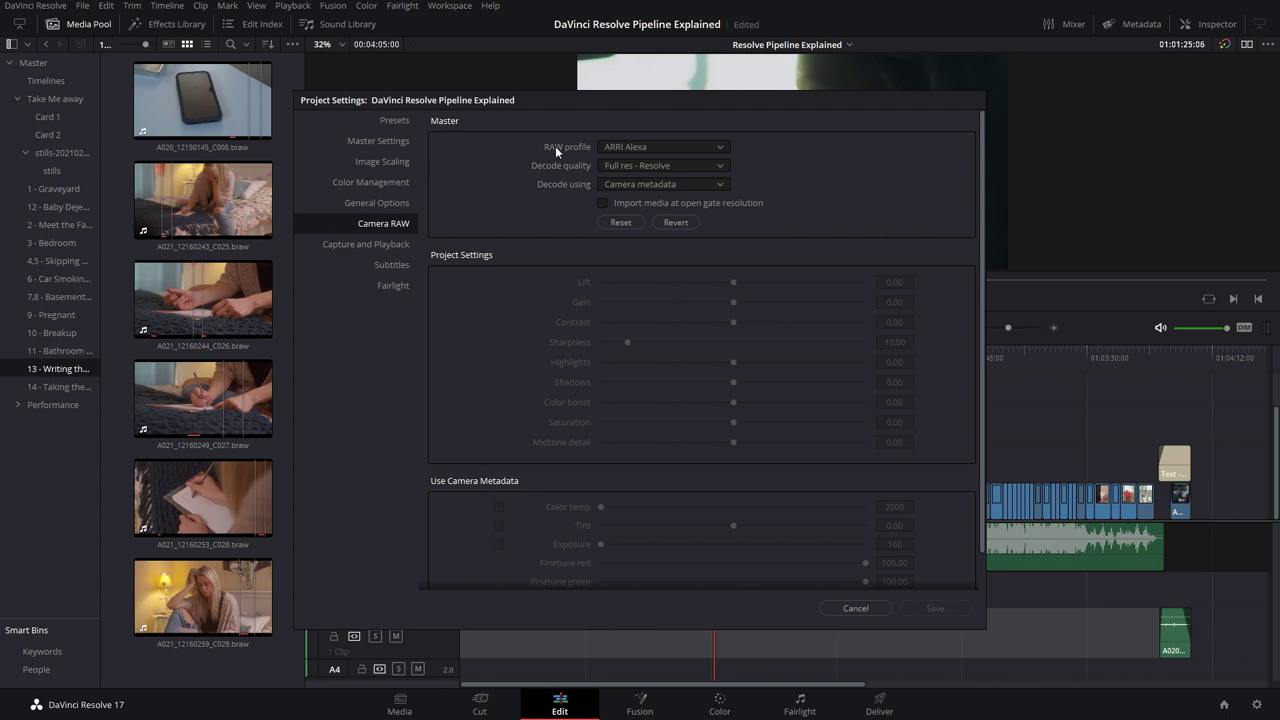
pyautogui.click(653, 147)
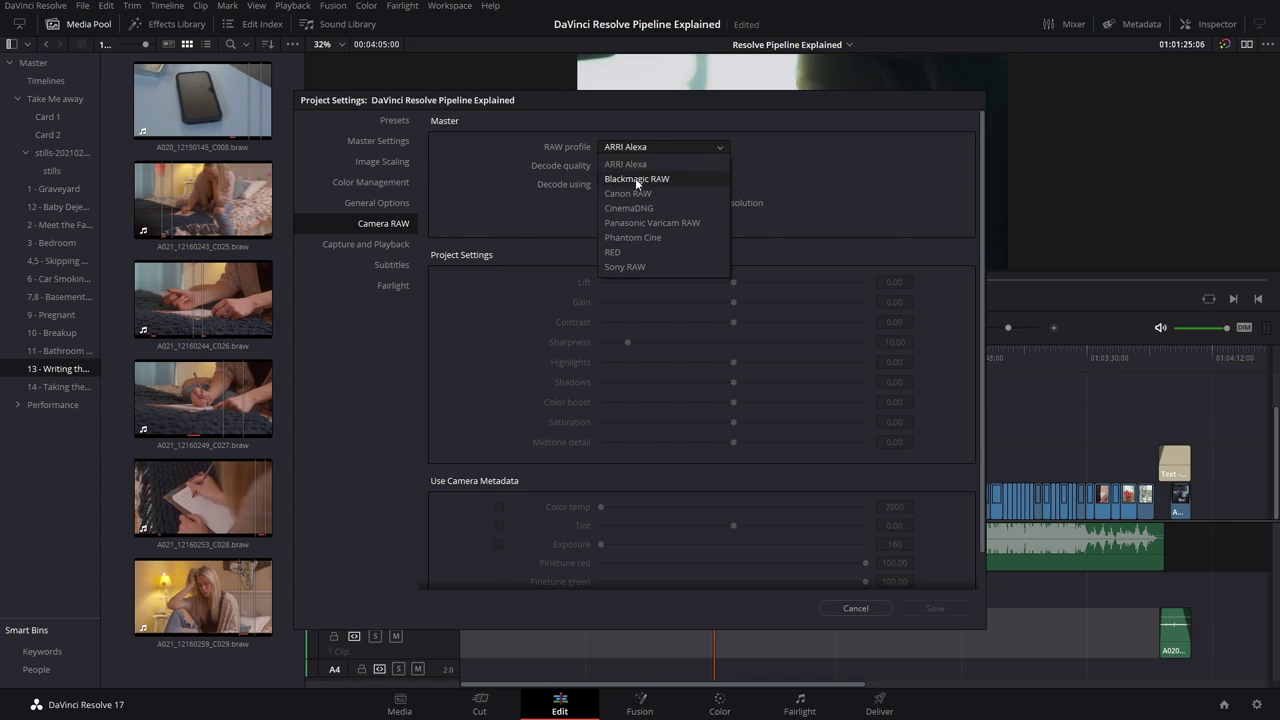
pyautogui.click(636, 179)
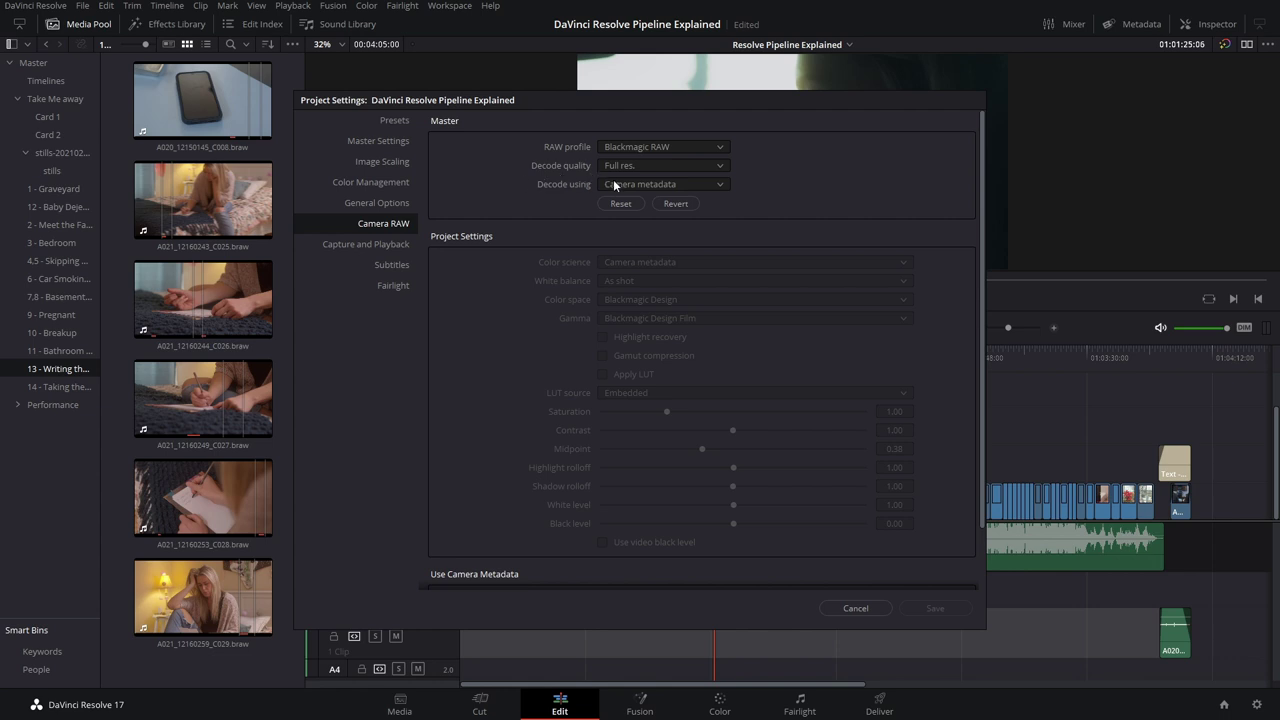
# Check the decode quality options and set the Blackmagic RAW footage to decode using Project.
pyautogui.click(640, 168)
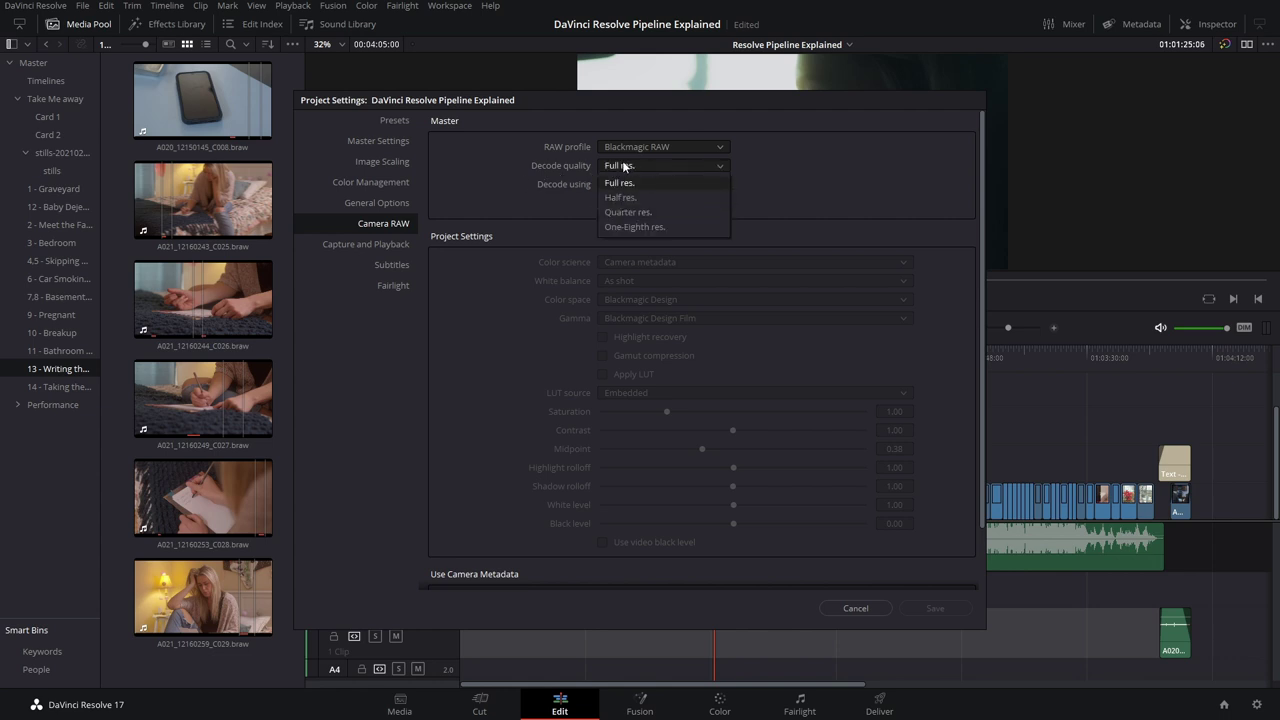
pyautogui.click(602, 166)
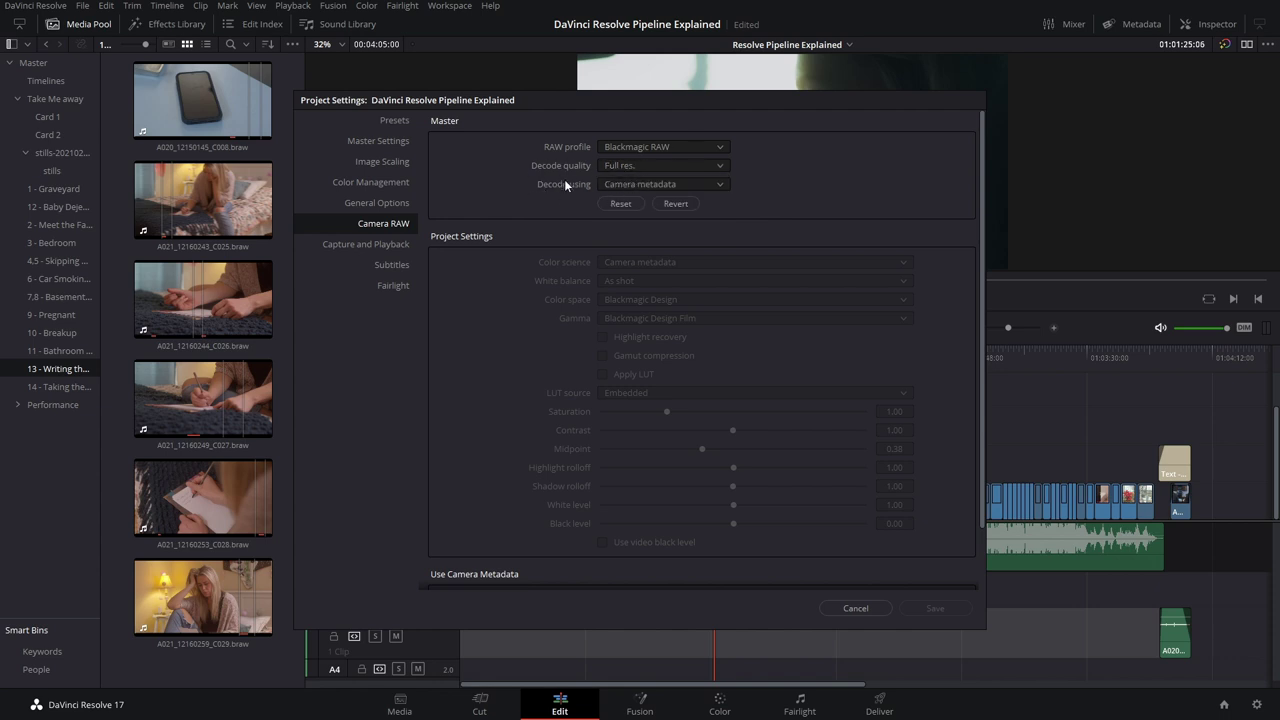
pyautogui.click(645, 179)
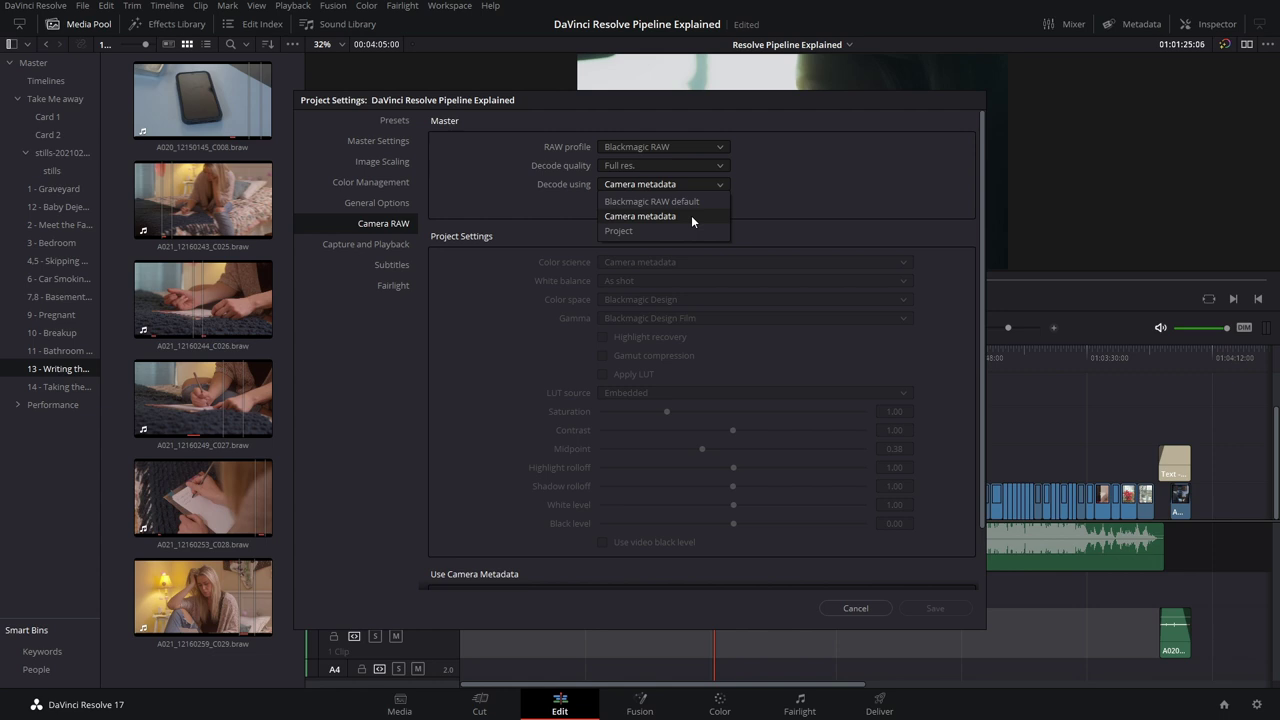
pyautogui.click(642, 231)
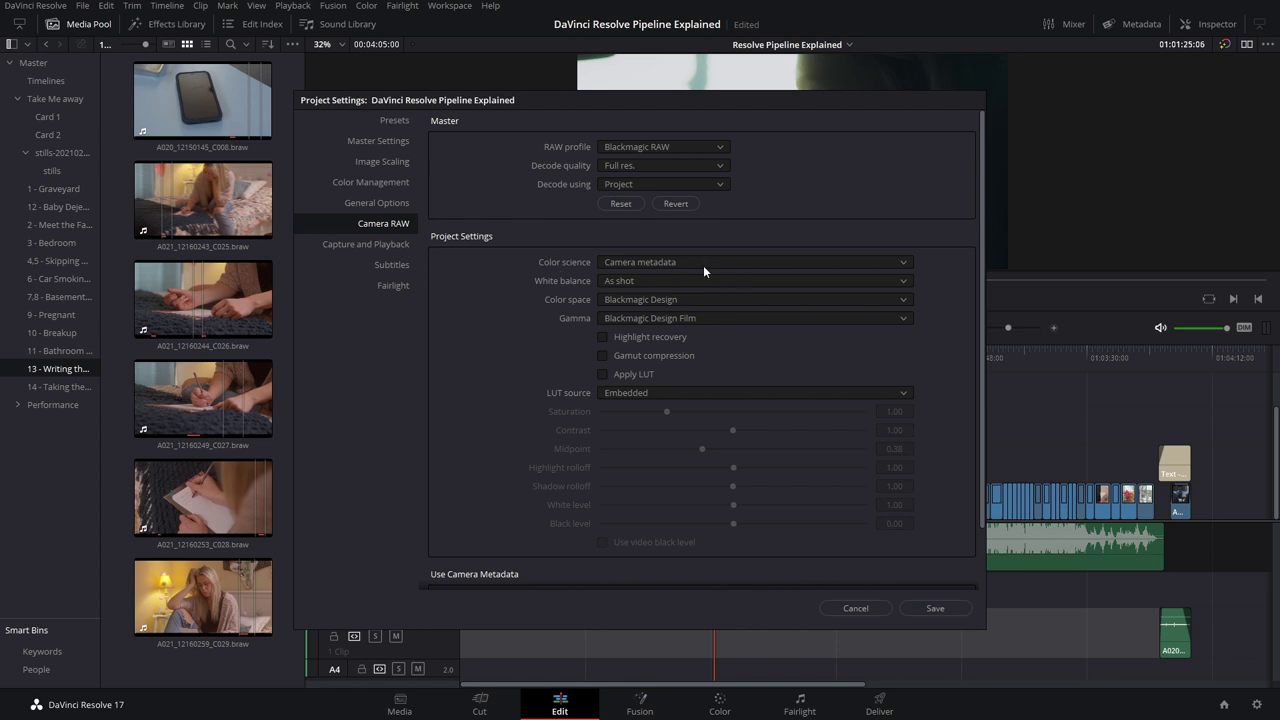
# Review the color space and gamma options for the Blackmagic RAW footage and save the project settings.
pyautogui.click(743, 299)
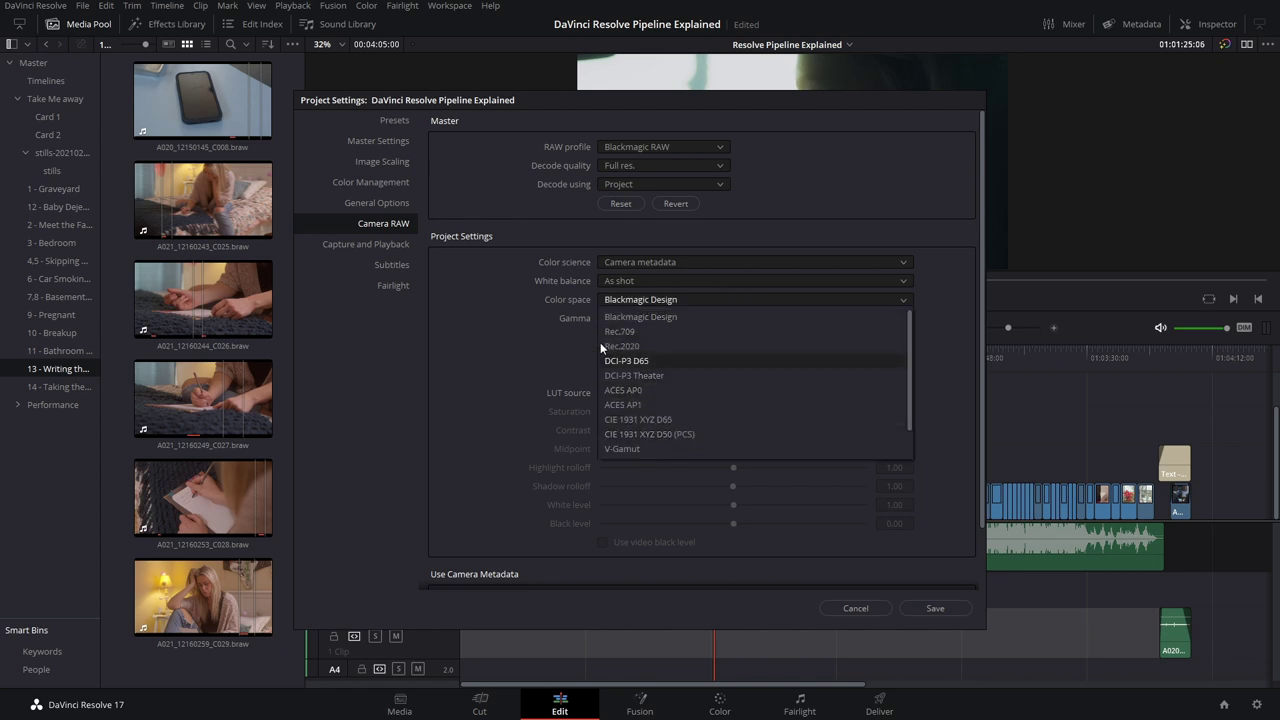
pyautogui.click(594, 342)
pyautogui.click(721, 316)
pyautogui.click(499, 341)
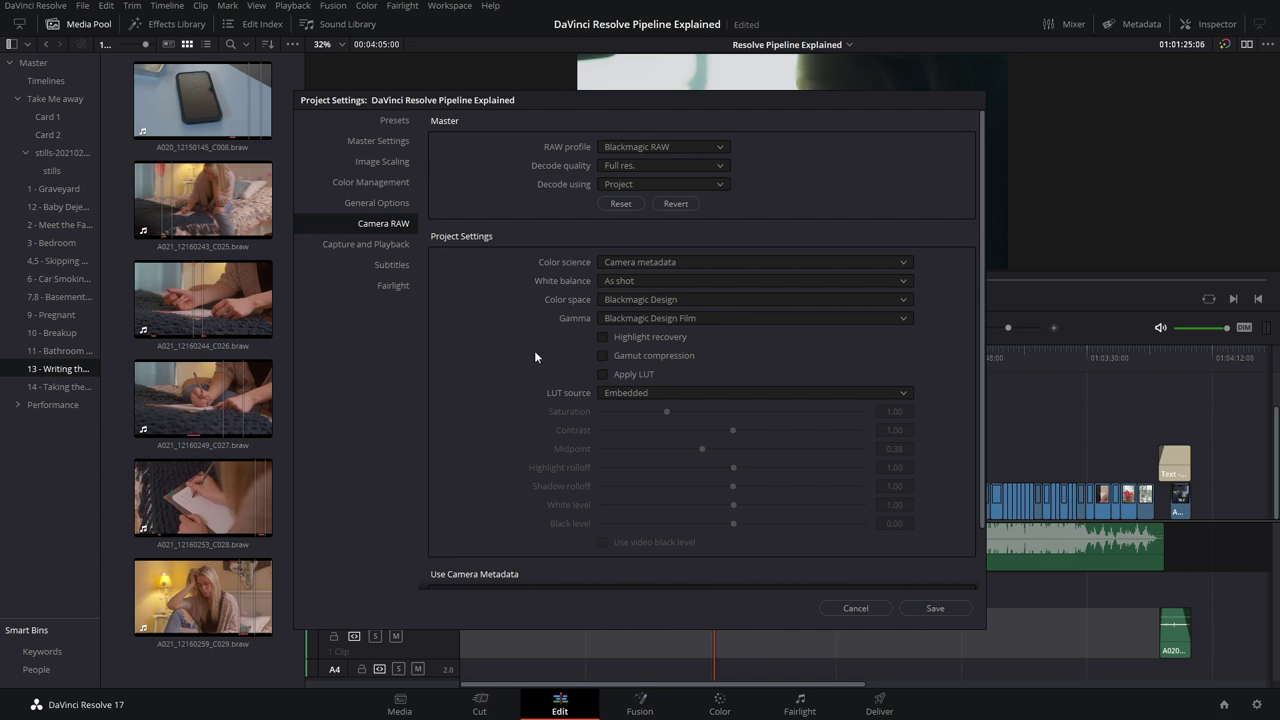
pyautogui.click(937, 606)
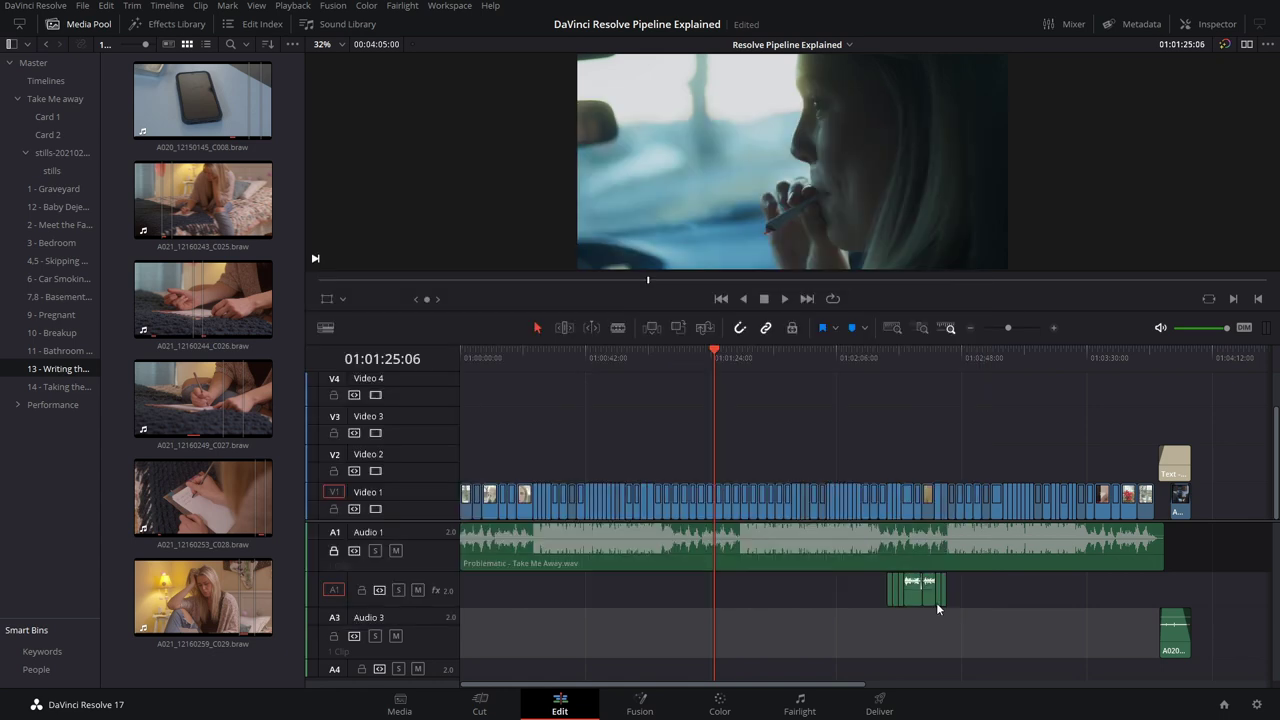
# Raise the ISO of car clip 35 to 2500 in its Camera Raw settings for grading.
pyautogui.click(720, 703)
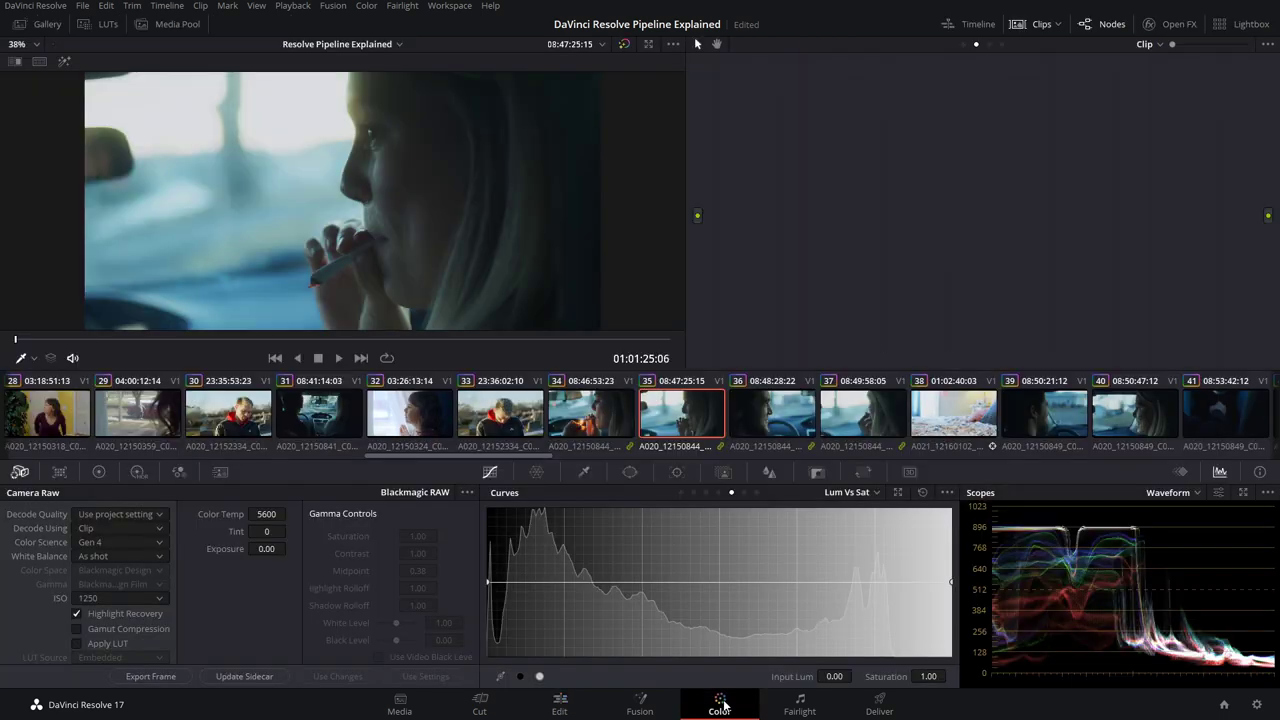
pyautogui.click(151, 596)
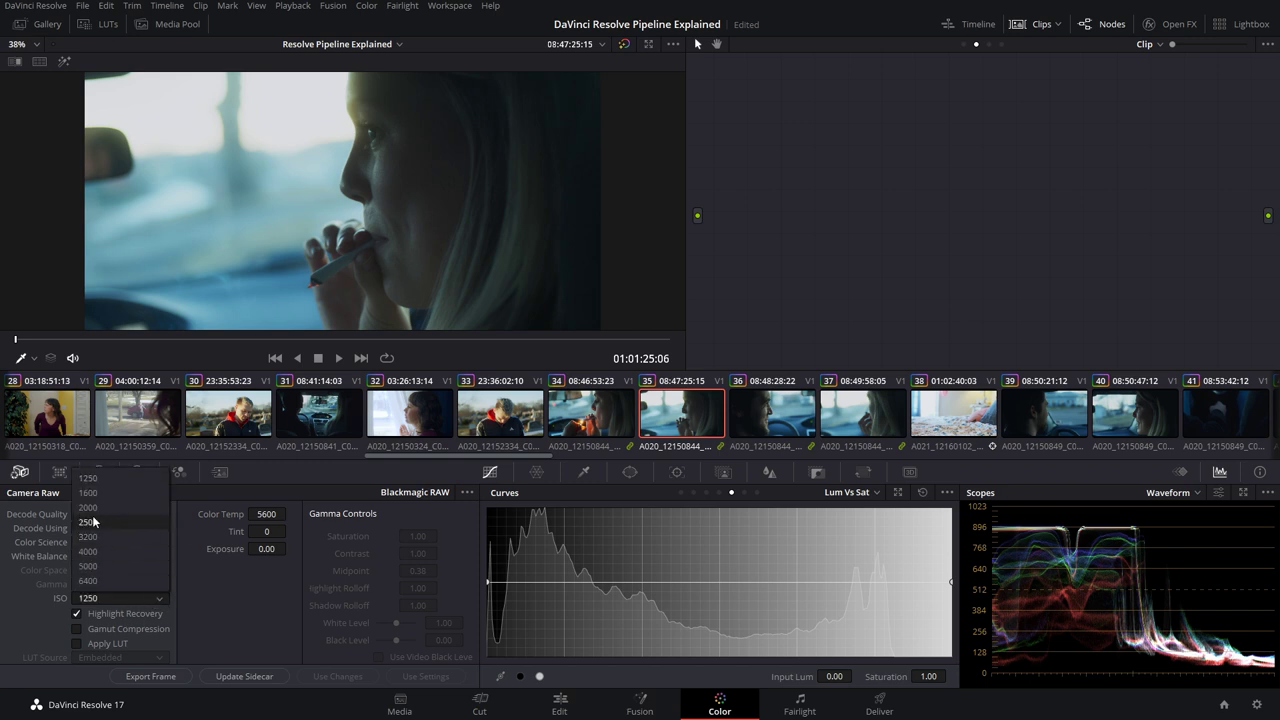
pyautogui.click(93, 521)
pyautogui.click(154, 598)
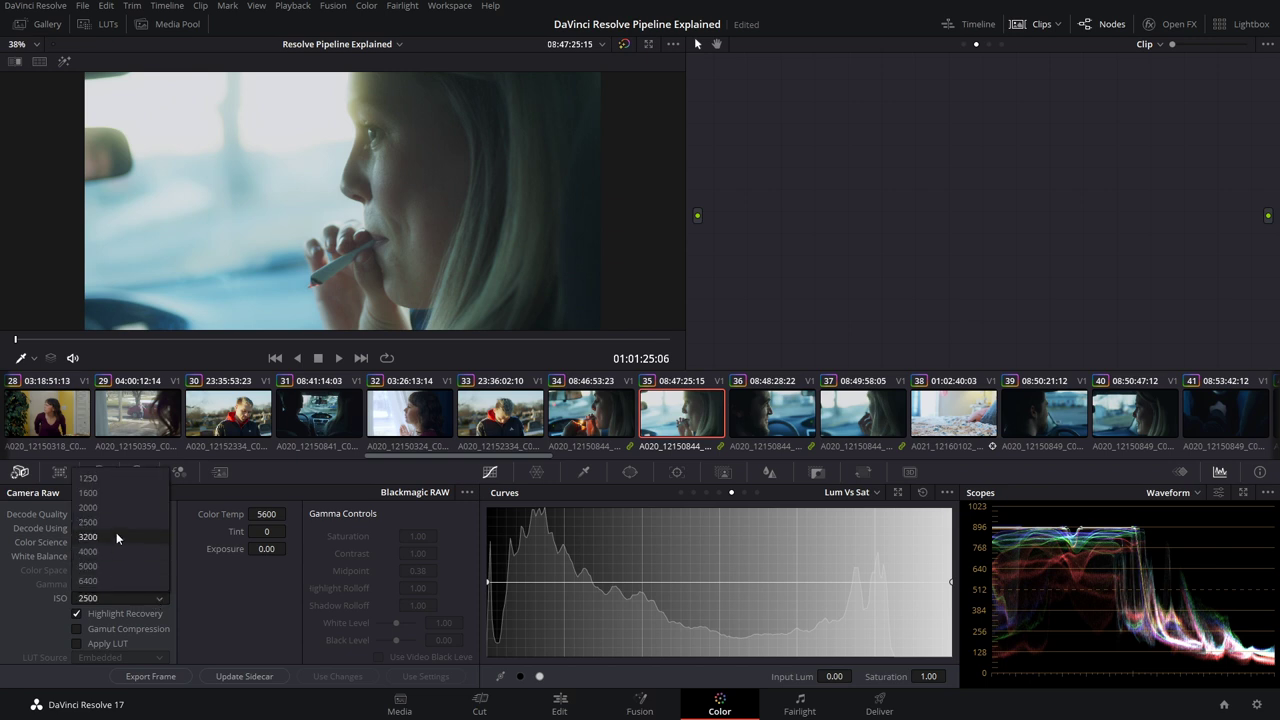
# Compare clip 35 with neighbouring clip 36 and set clip 35's ISO to 1250.
pyautogui.click(775, 414)
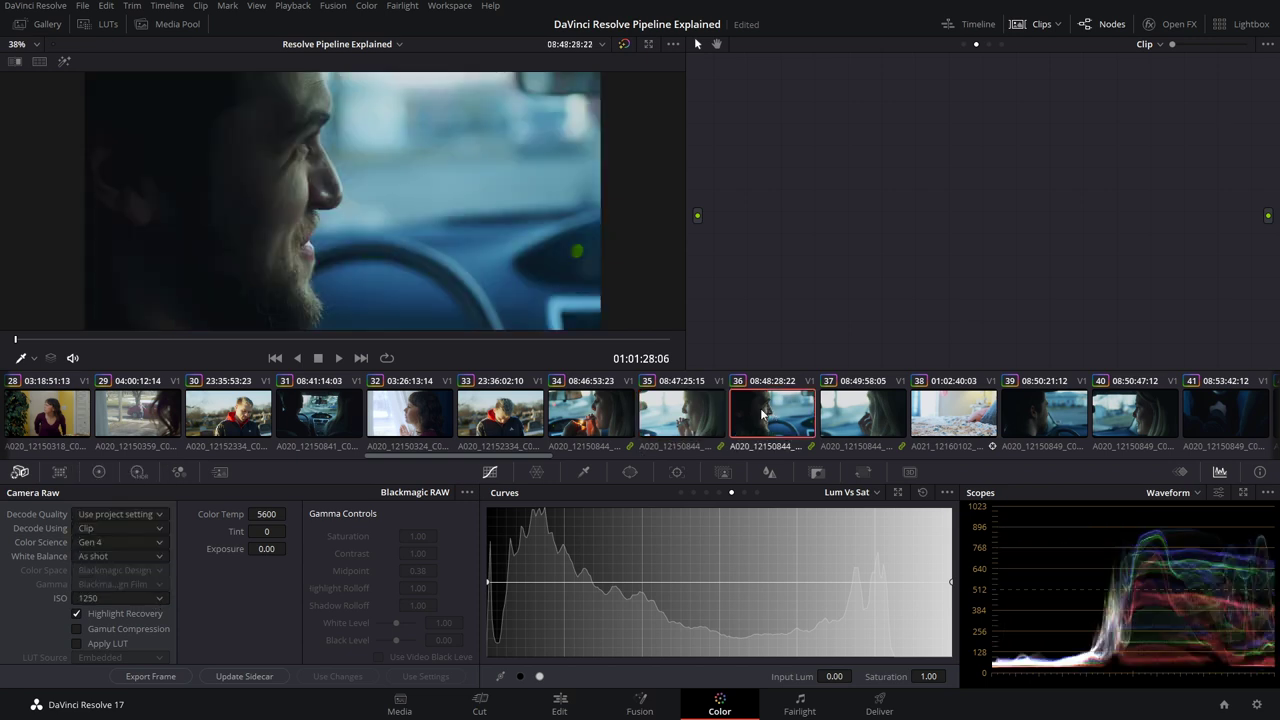
pyautogui.click(683, 421)
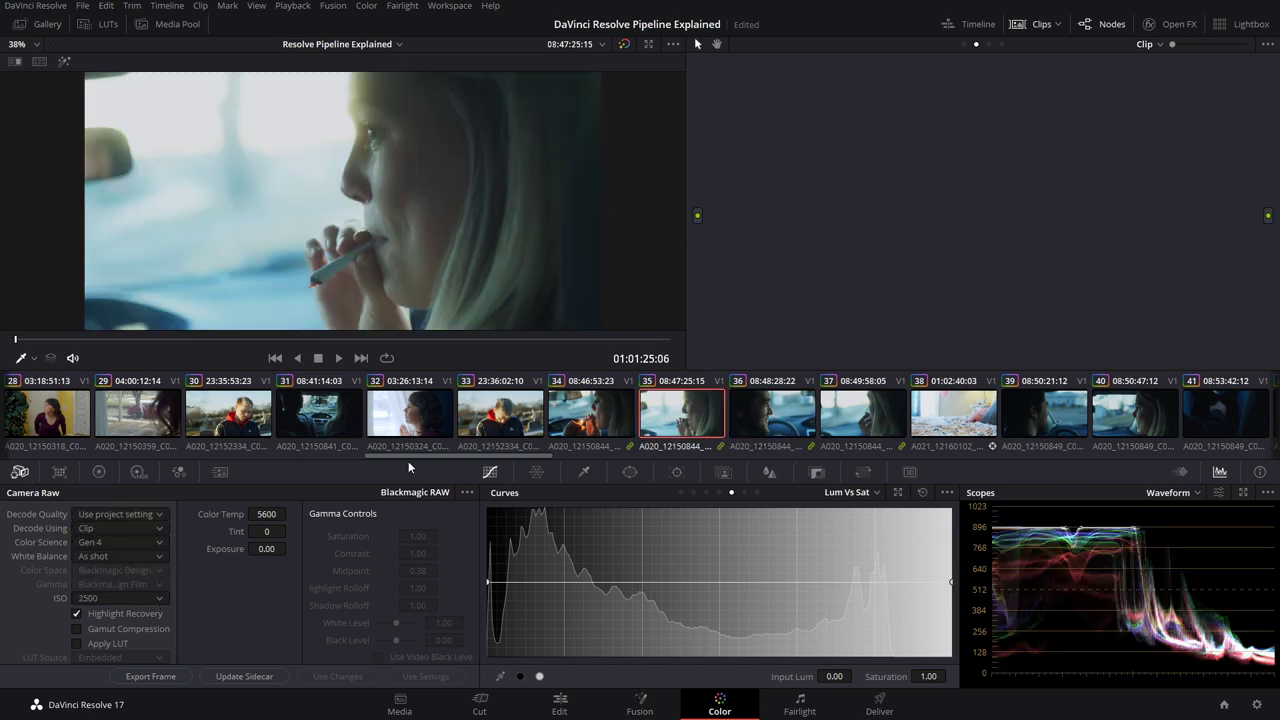
pyautogui.click(112, 599)
pyautogui.click(96, 478)
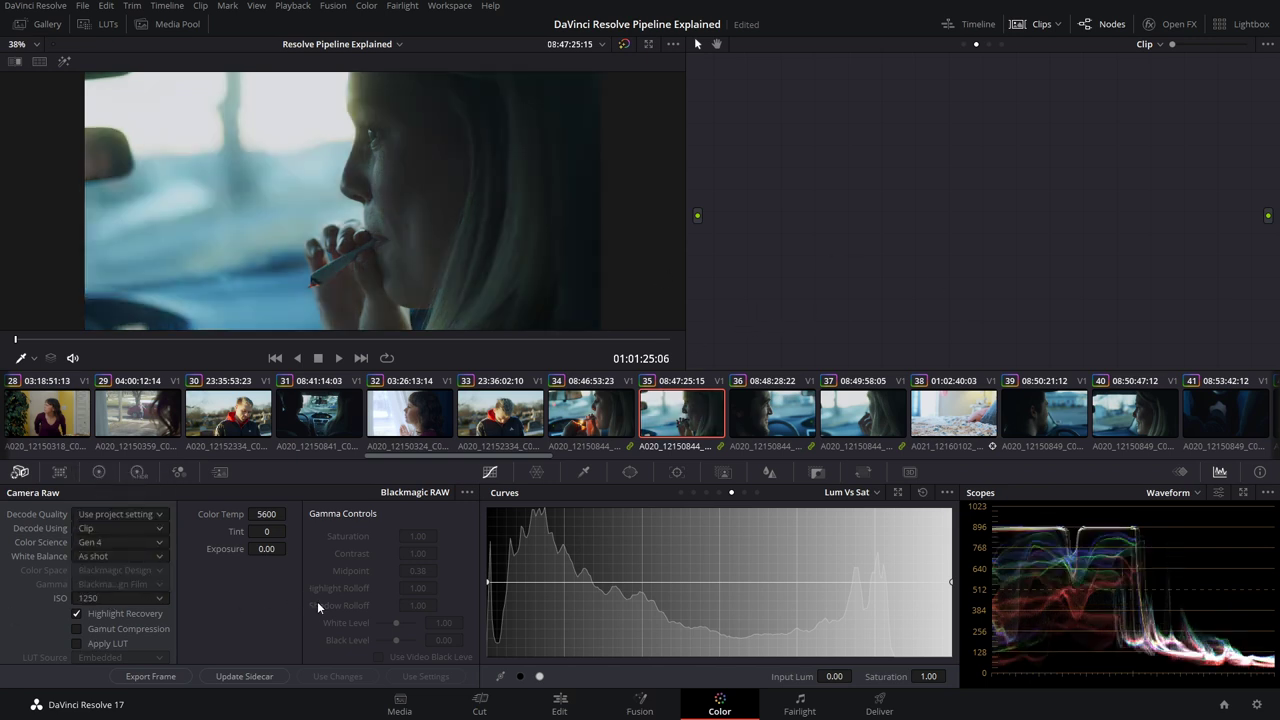
# Set the project's color science to DaVinci YRGB in the Color Management settings and check the timeline color space options.
pyautogui.click(556, 704)
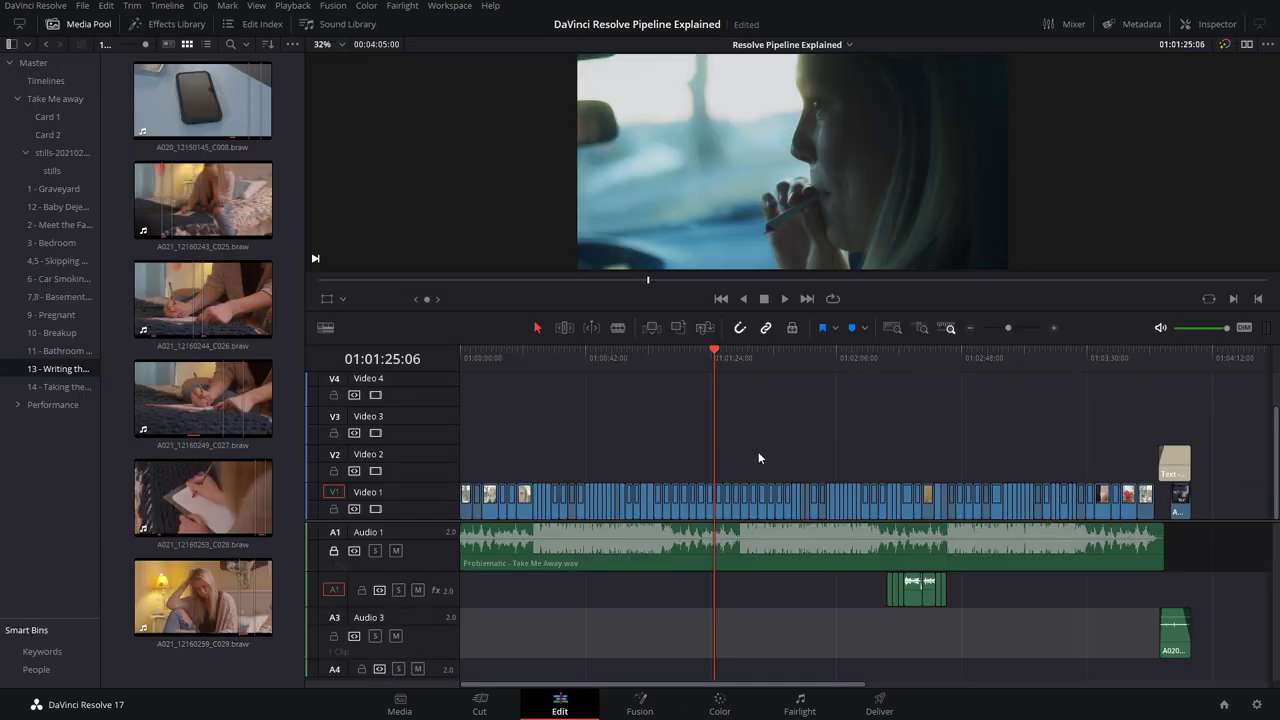
pyautogui.click(1257, 706)
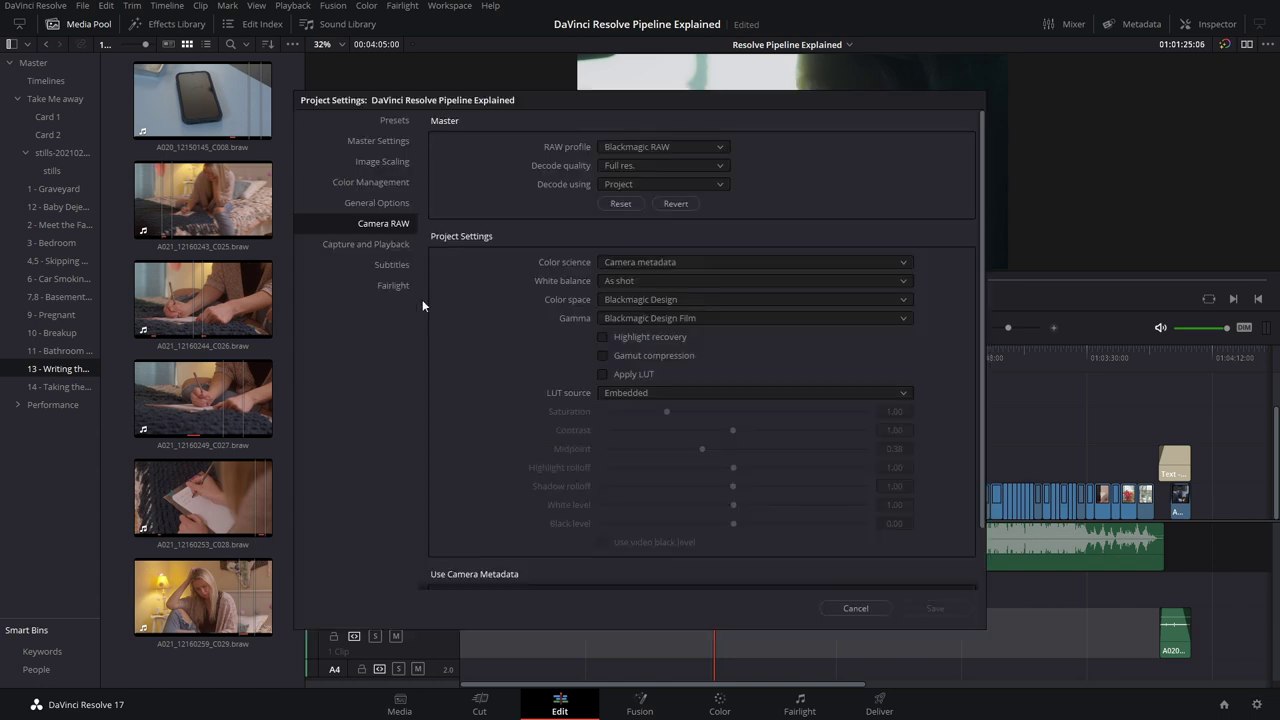
pyautogui.click(370, 183)
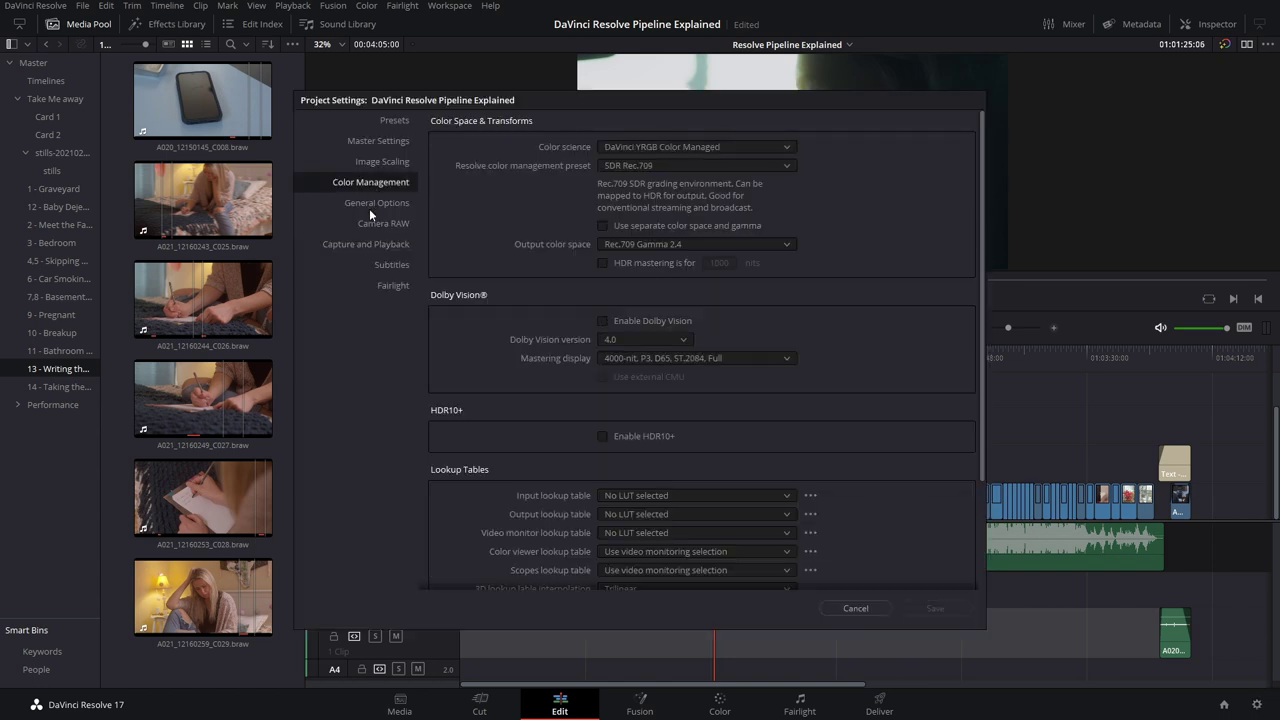
pyautogui.click(724, 145)
pyautogui.click(648, 166)
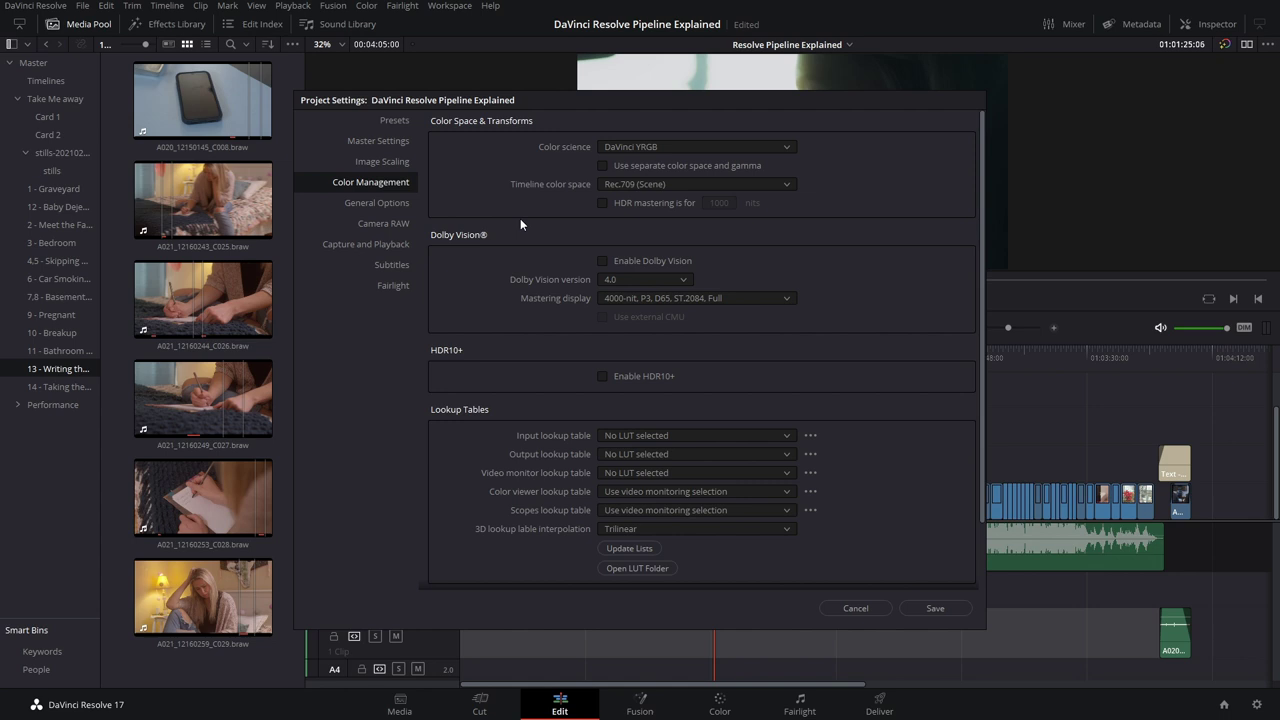
pyautogui.click(677, 183)
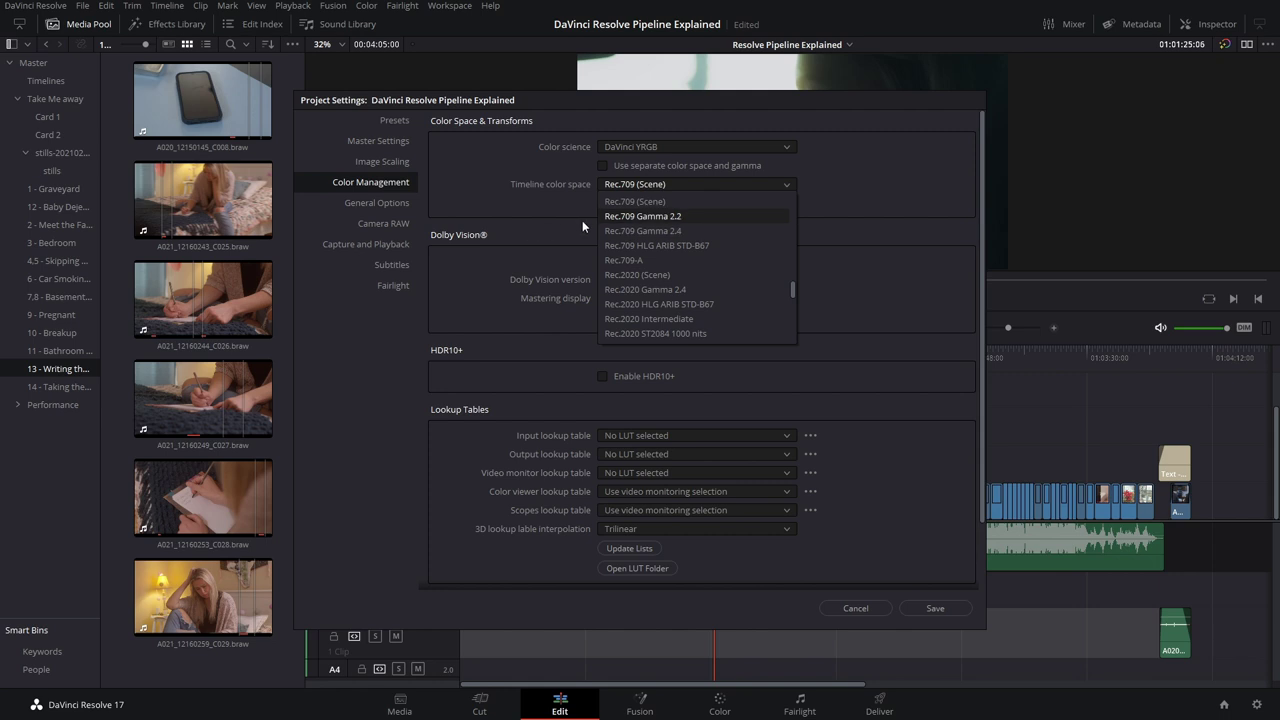
pyautogui.click(550, 219)
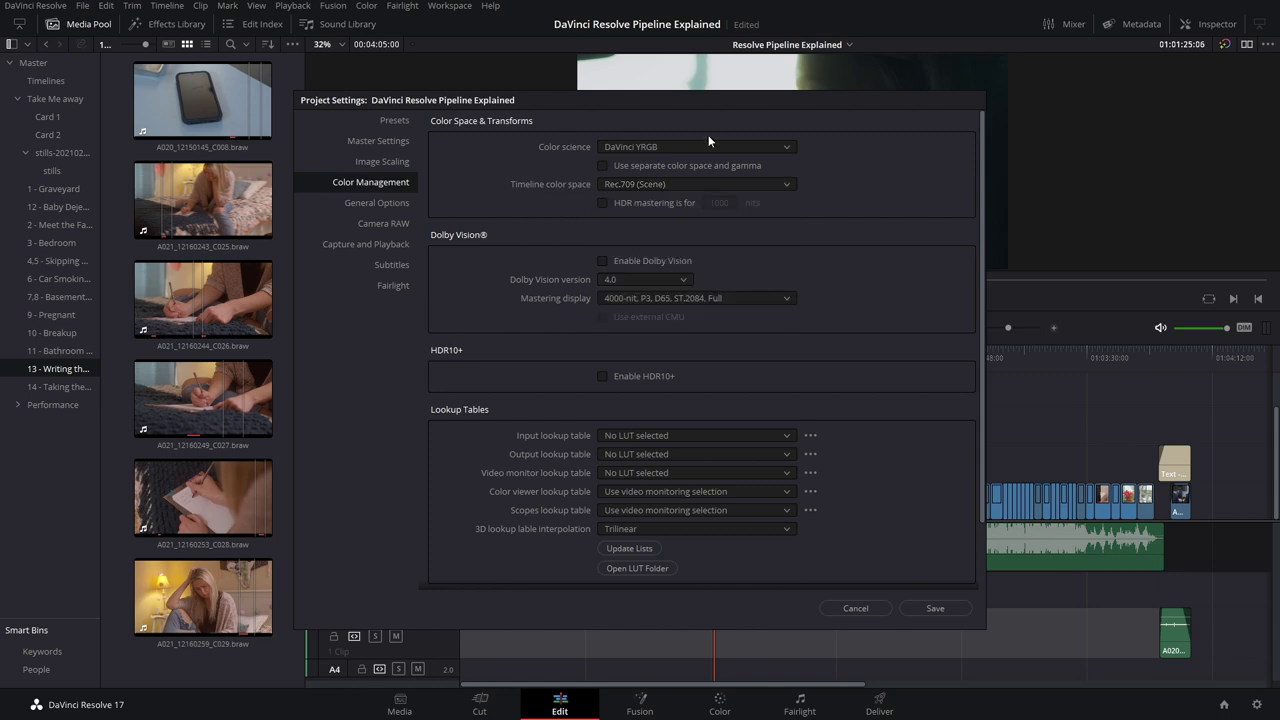
# Set the project's color science to ACEScc and check the alternative color science options.
pyautogui.click(673, 146)
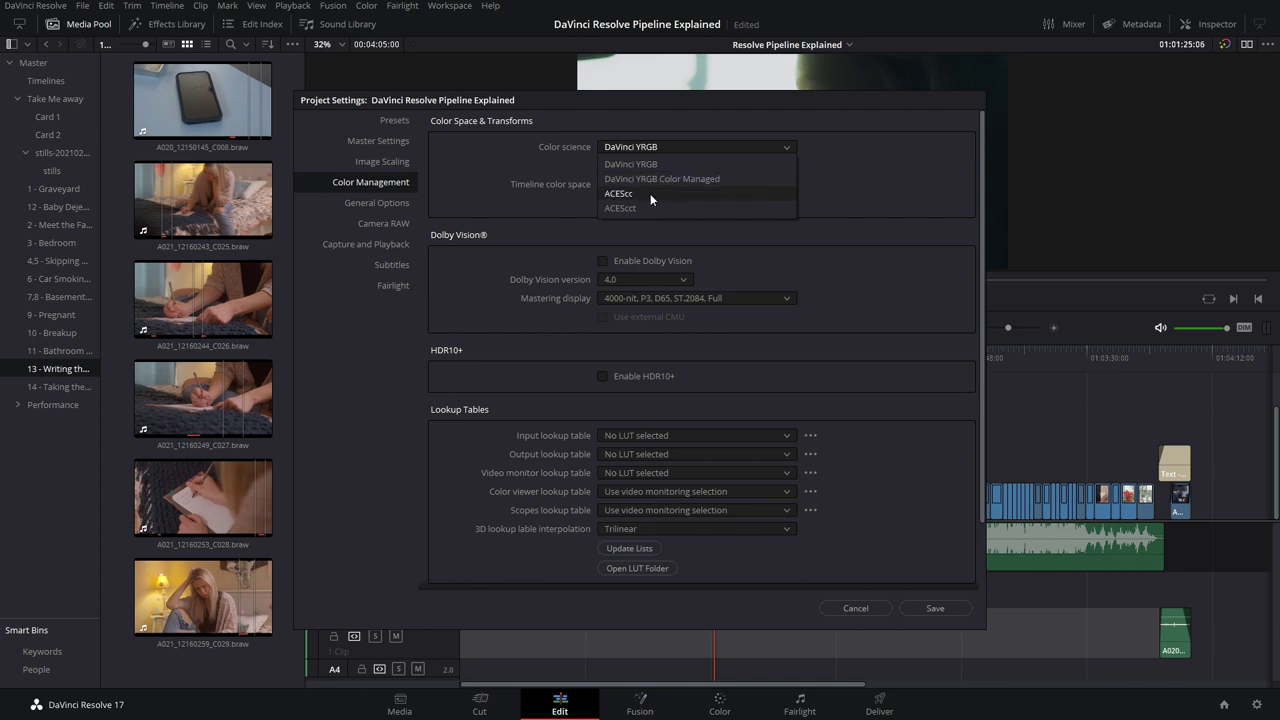
pyautogui.click(666, 194)
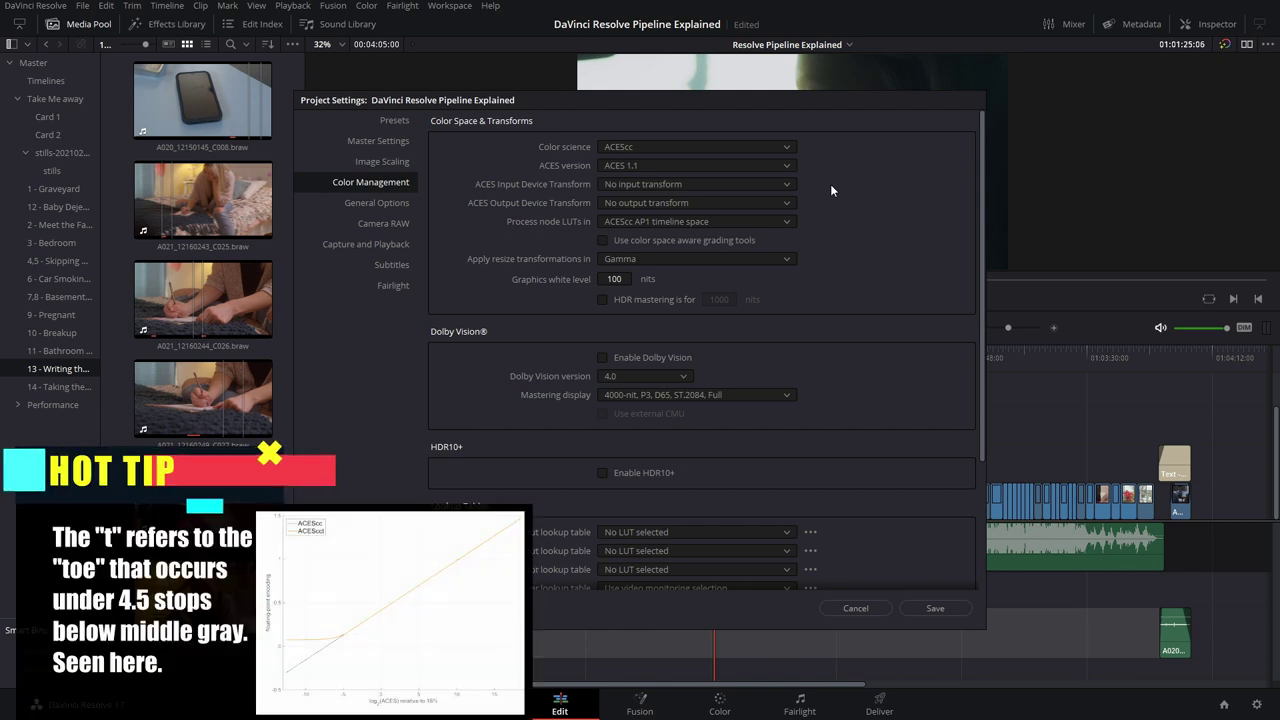
pyautogui.click(717, 147)
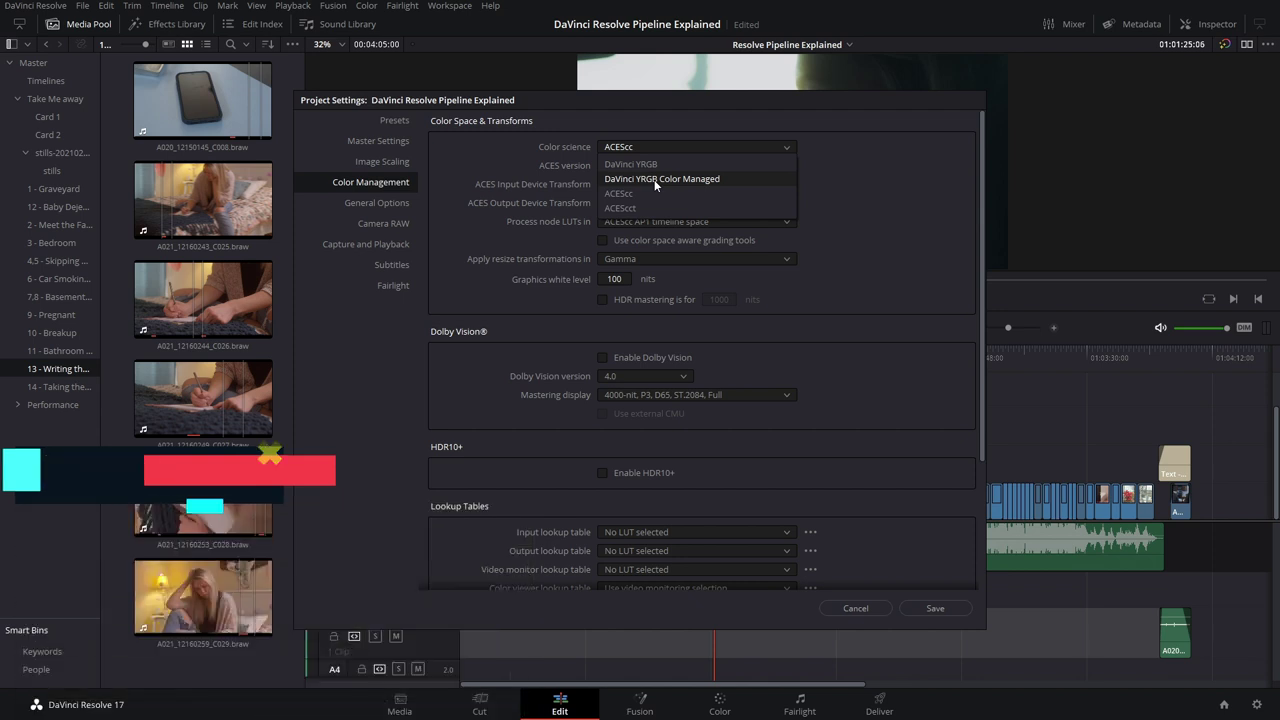
pyautogui.click(655, 180)
pyautogui.press('Down')
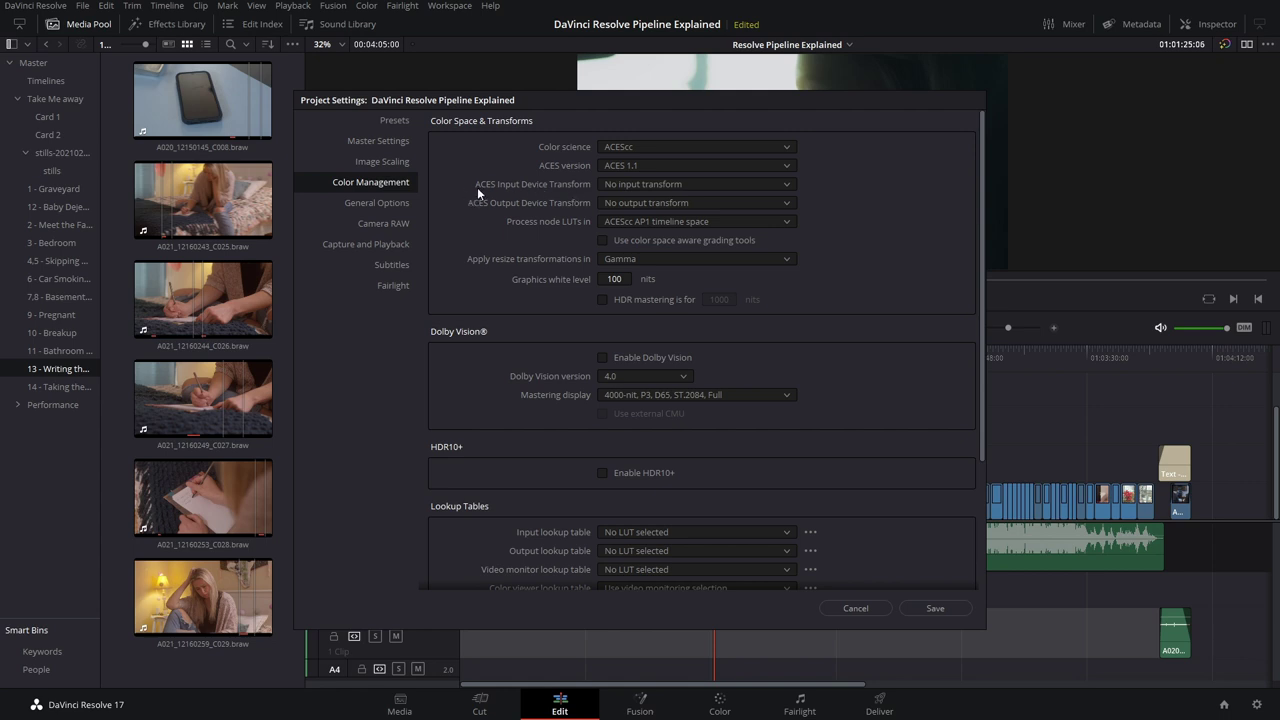
# Review the available ACES Input Device Transform and ACES Output Device Transform options without choosing one.
pyautogui.click(679, 186)
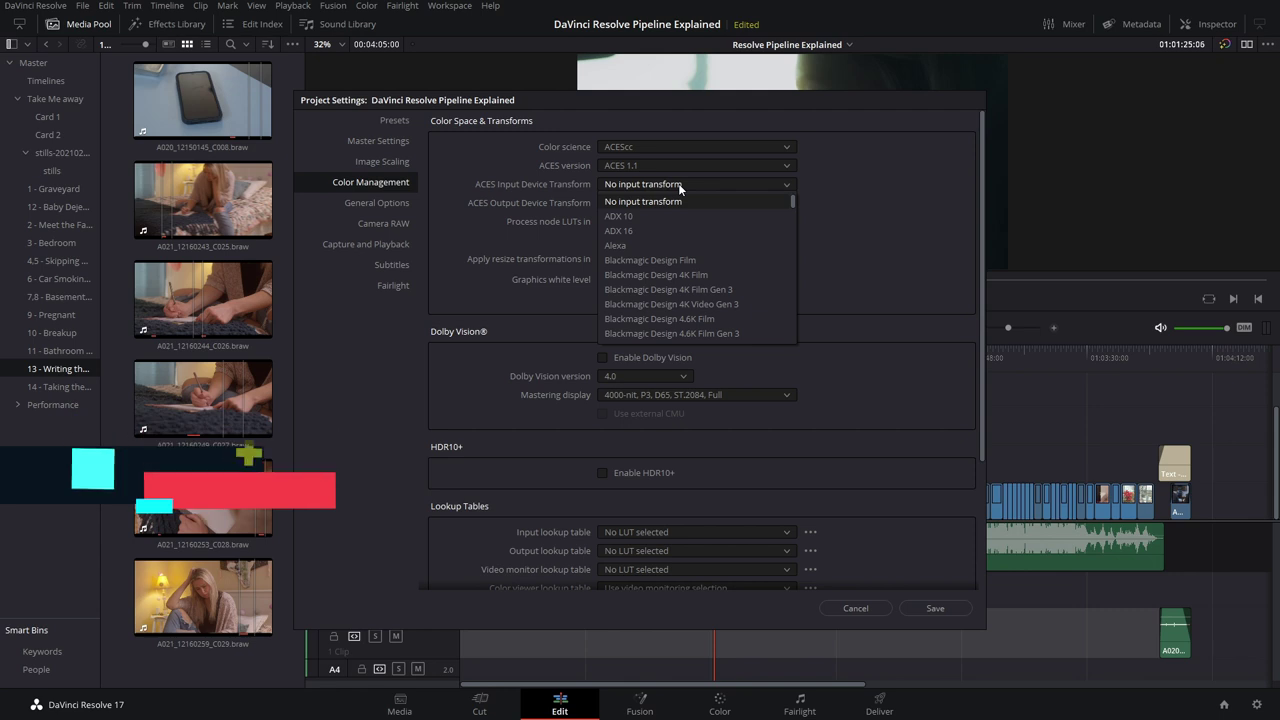
pyautogui.scroll(-8, 733, 268)
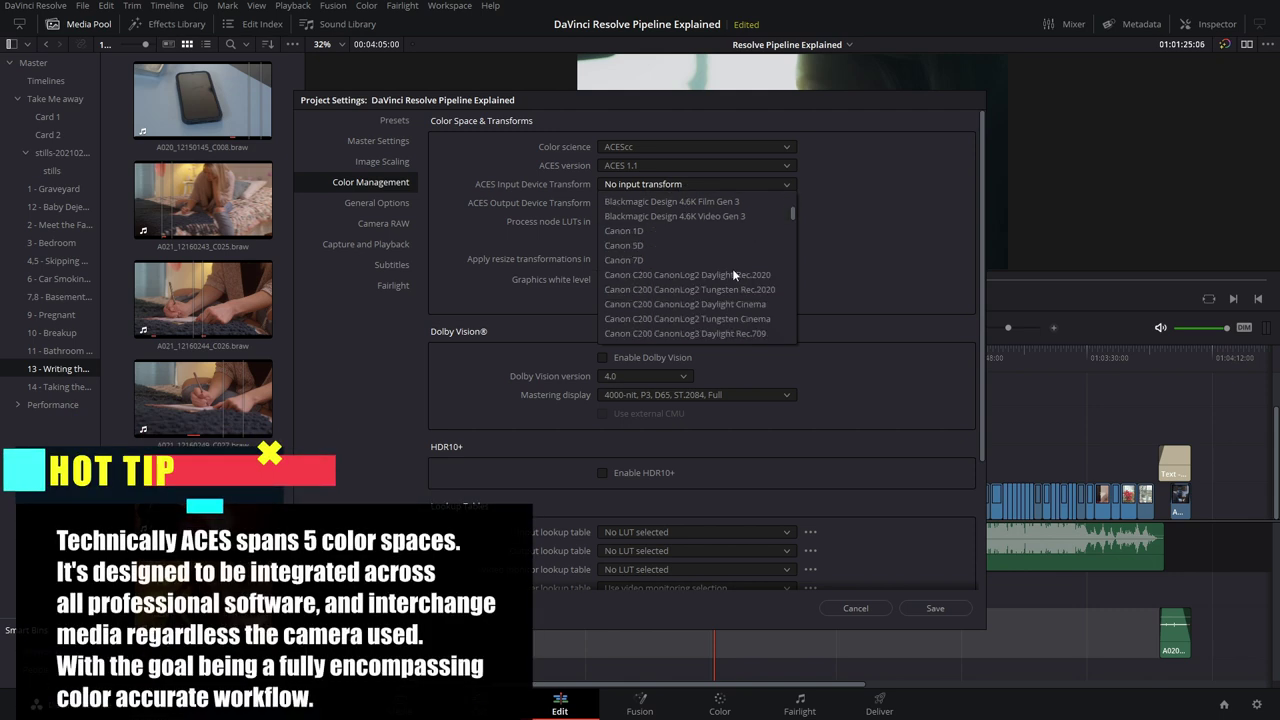
pyautogui.scroll(-3, 725, 268)
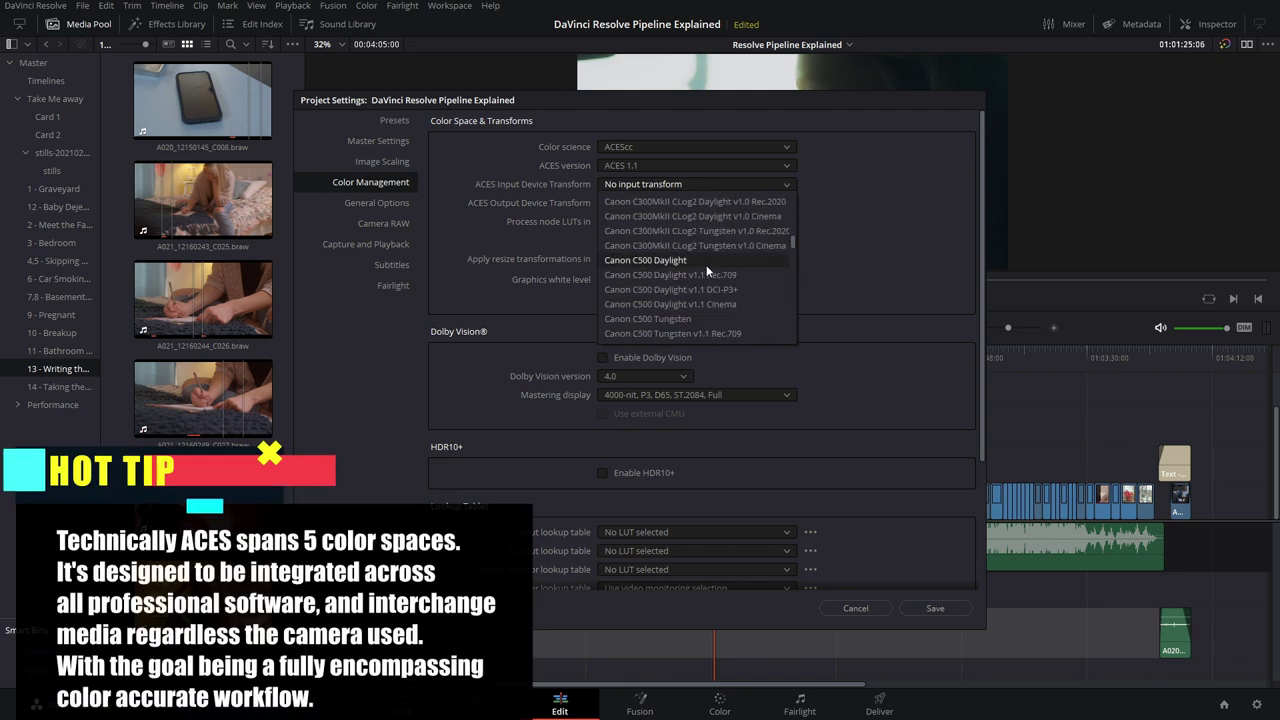
pyautogui.click(850, 284)
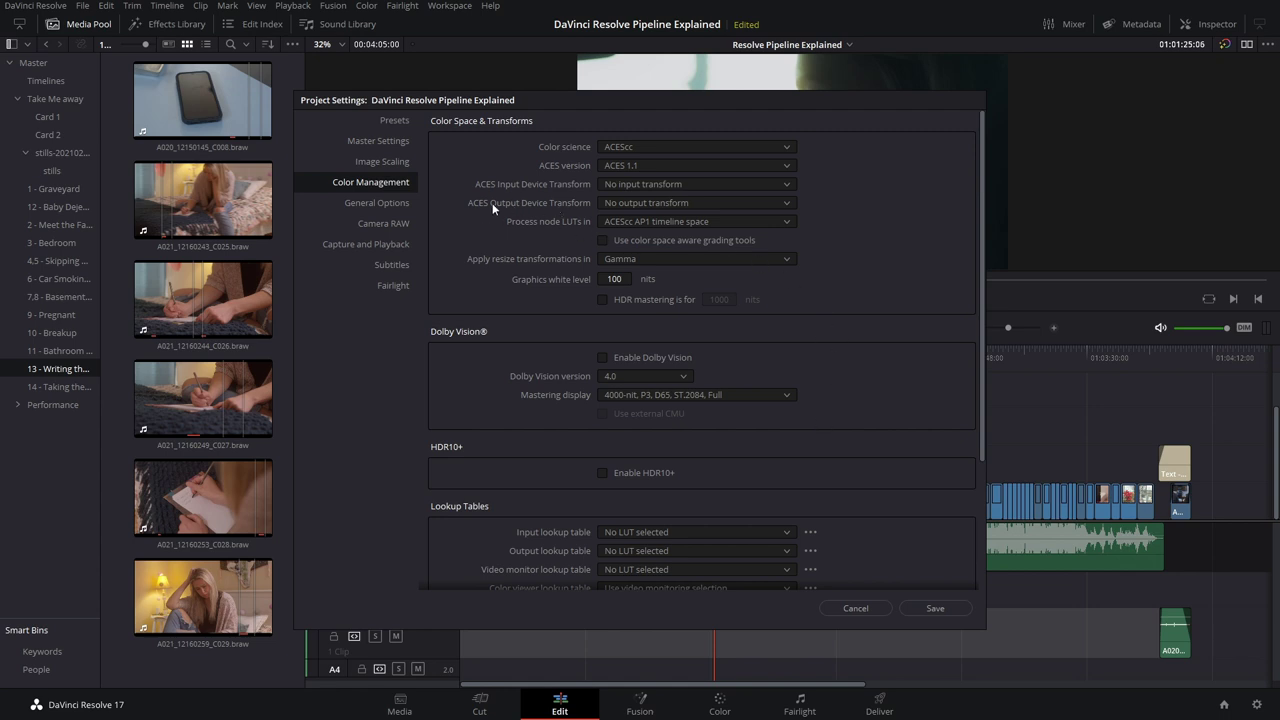
pyautogui.click(651, 208)
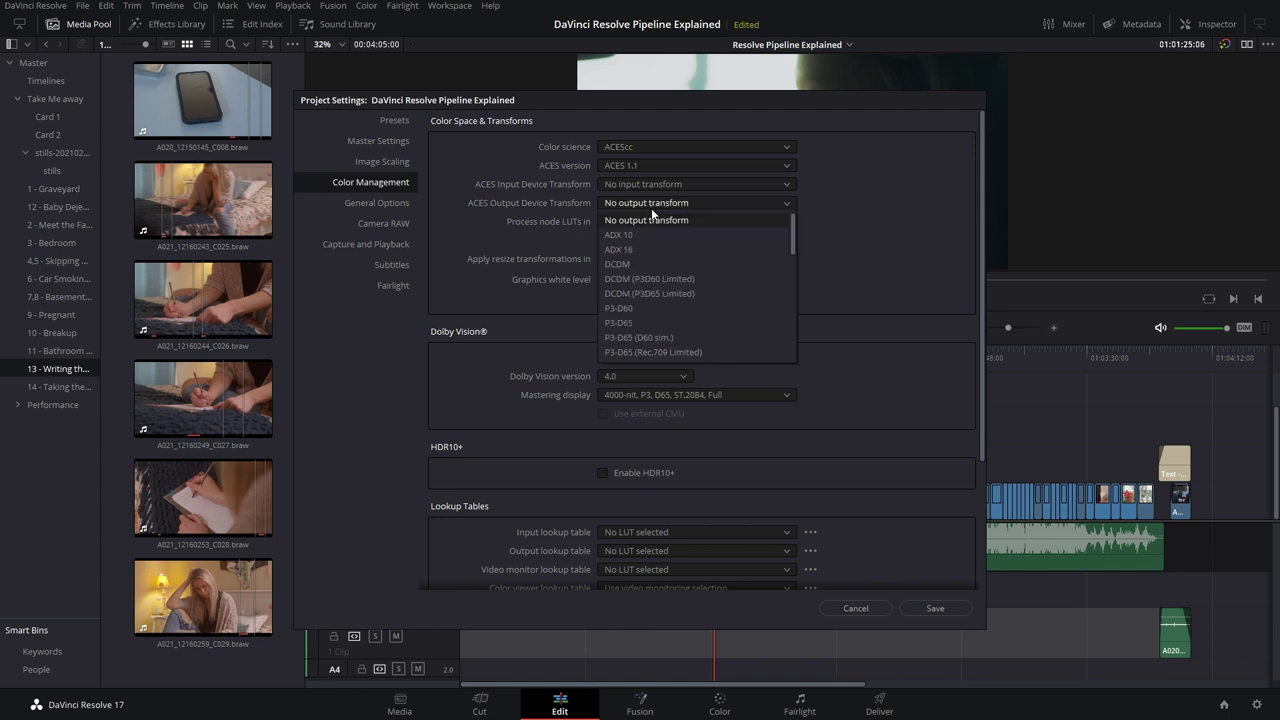
pyautogui.scroll(-5, 684, 277)
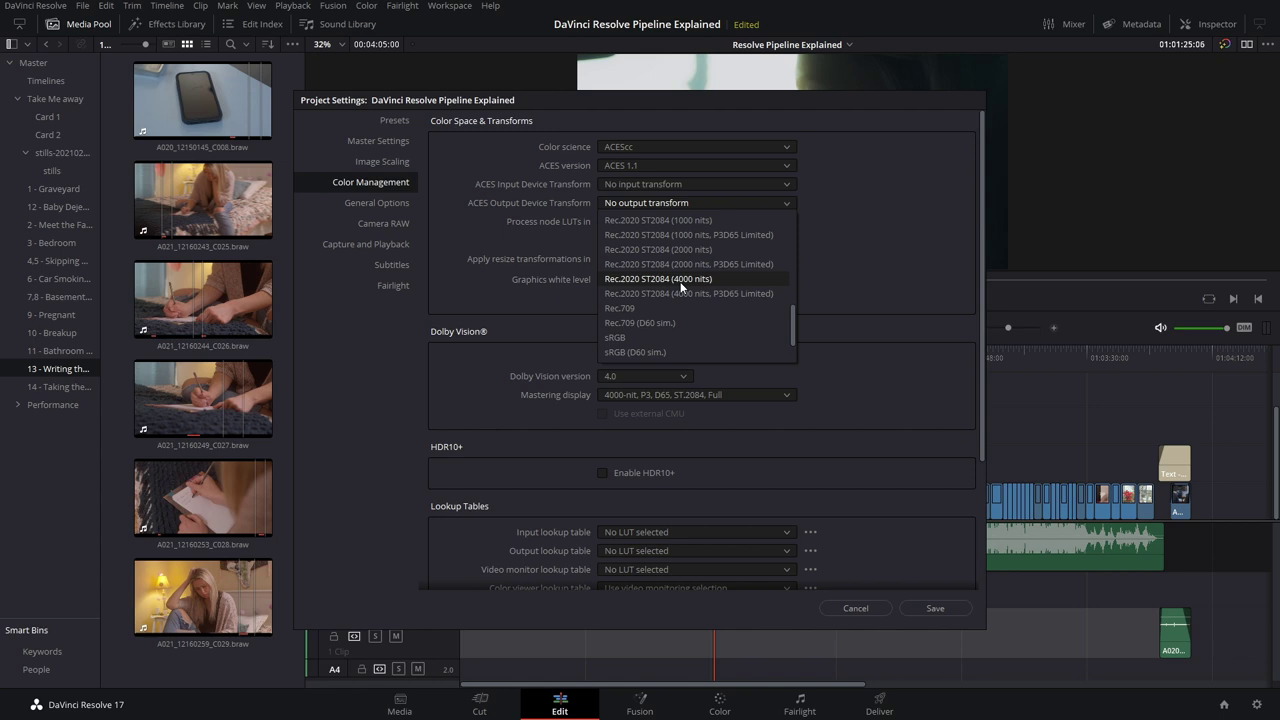
pyautogui.click(863, 280)
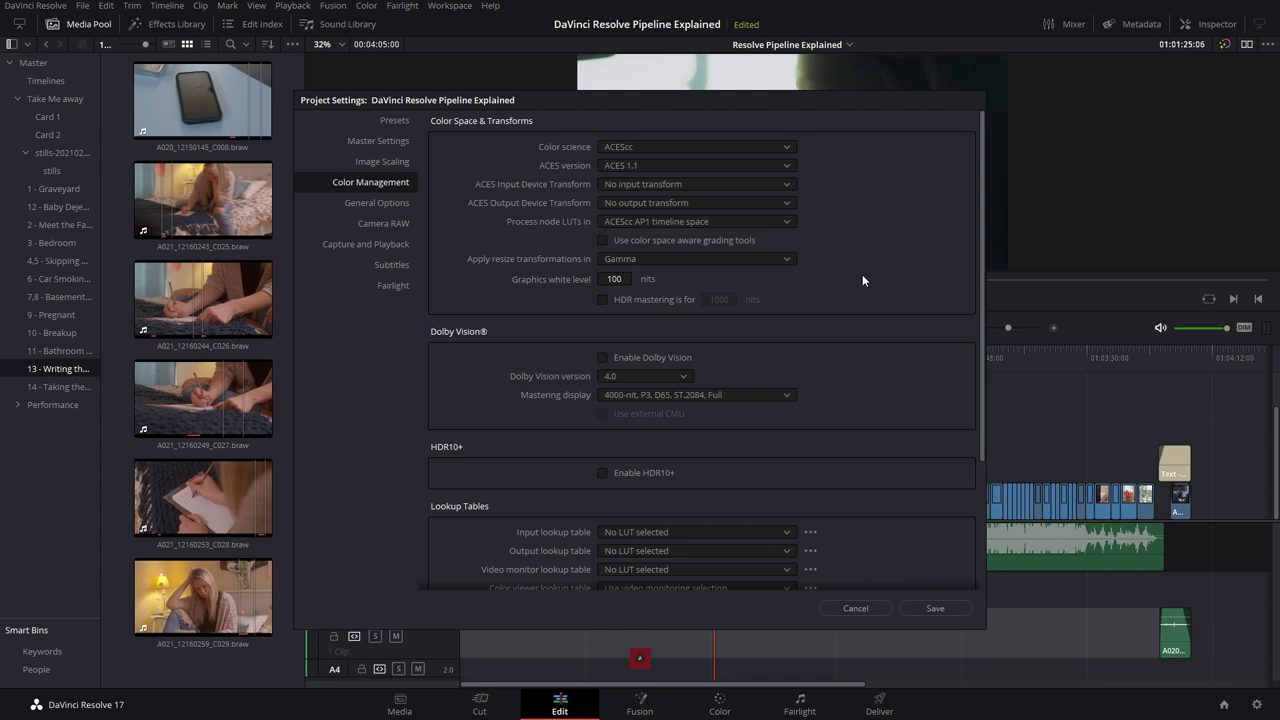
# Set the color science to DaVinci YRGB Color Managed and review the Resolve color management presets, keeping SDR Rec.709.
pyautogui.click(678, 146)
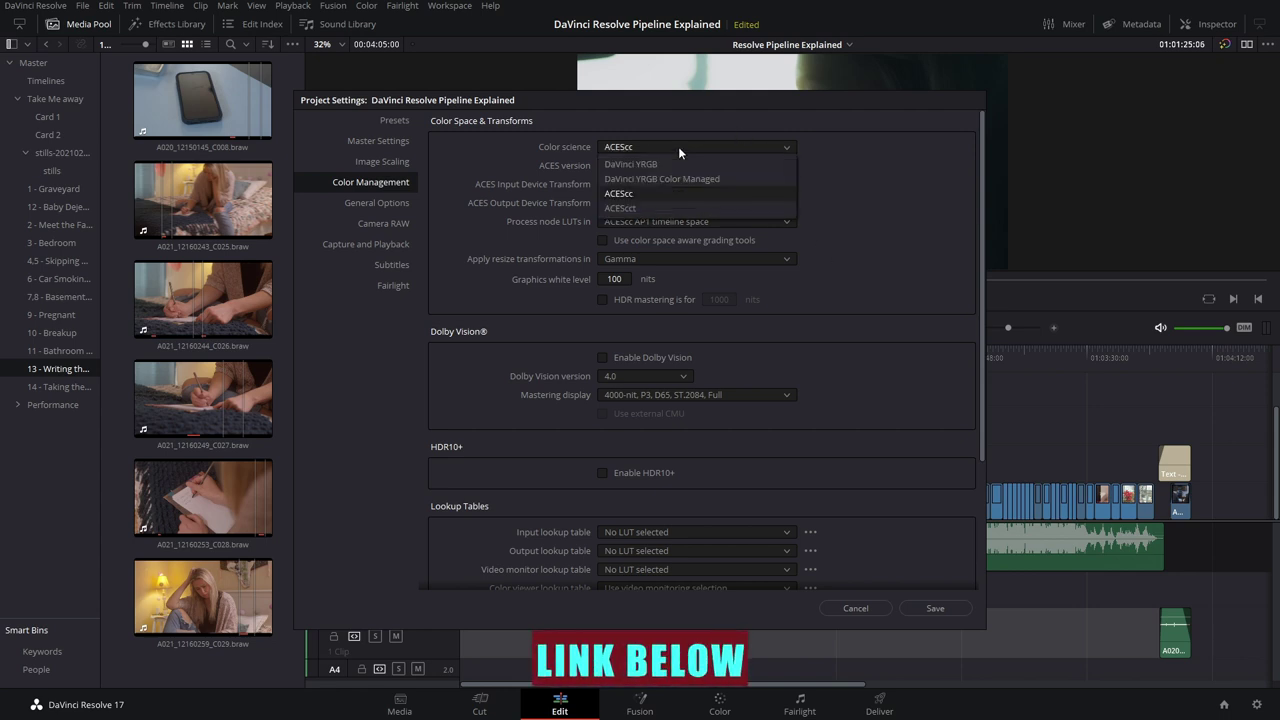
pyautogui.click(634, 179)
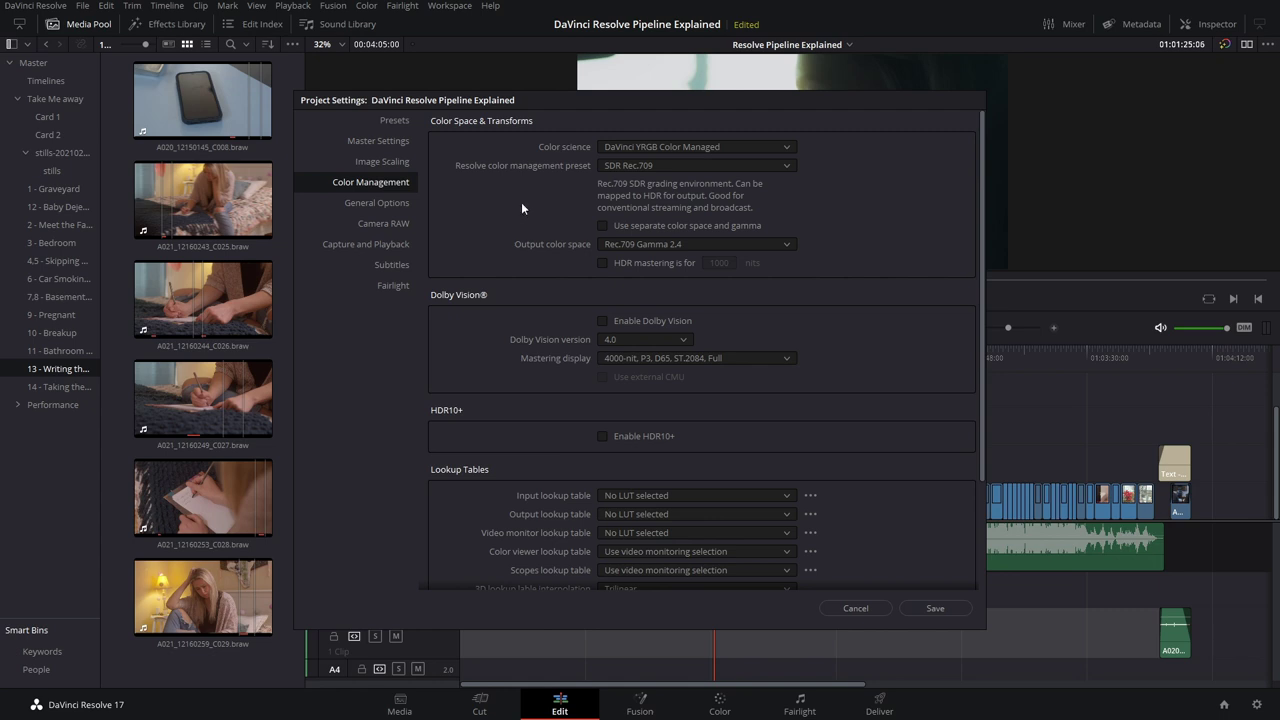
pyautogui.click(726, 165)
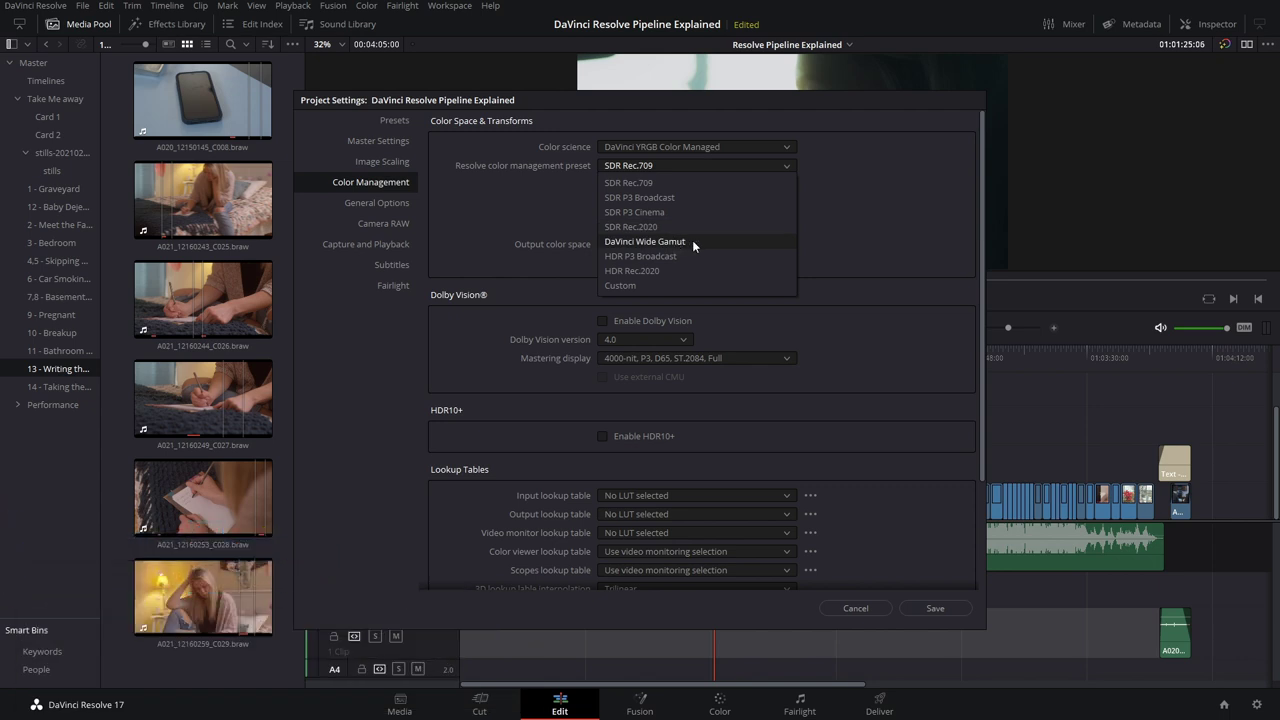
pyautogui.click(808, 229)
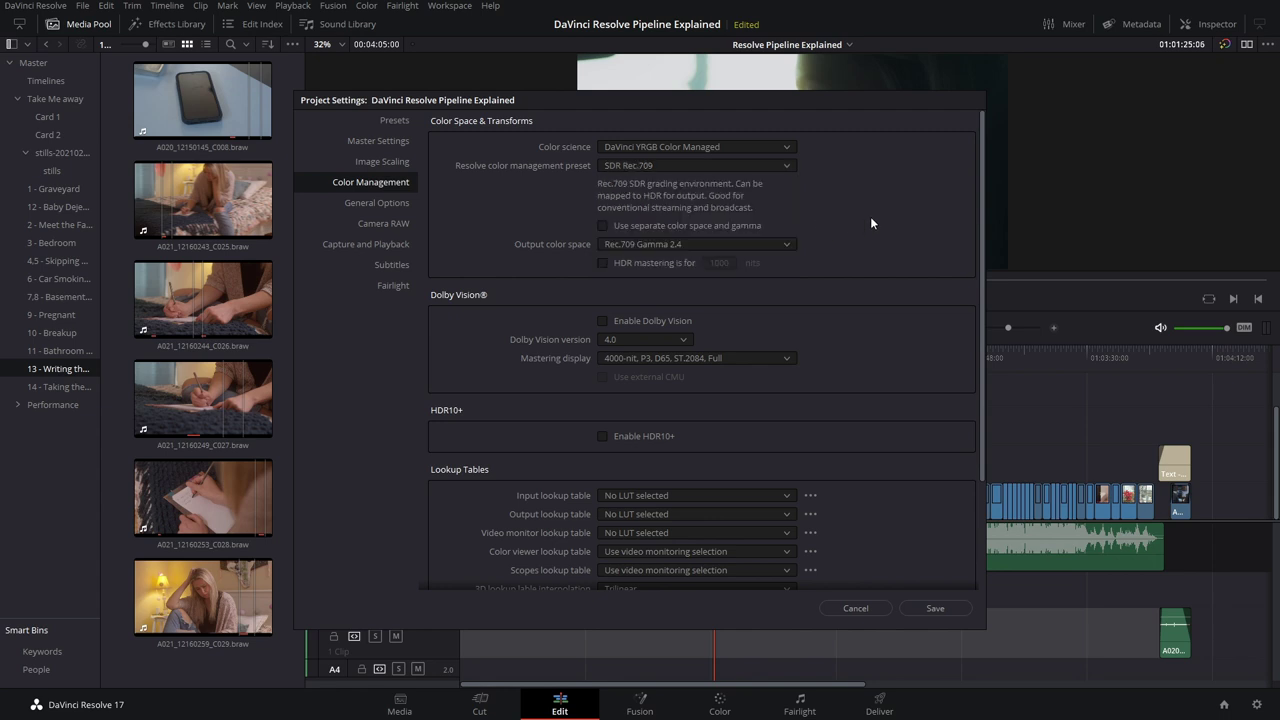
pyautogui.click(730, 165)
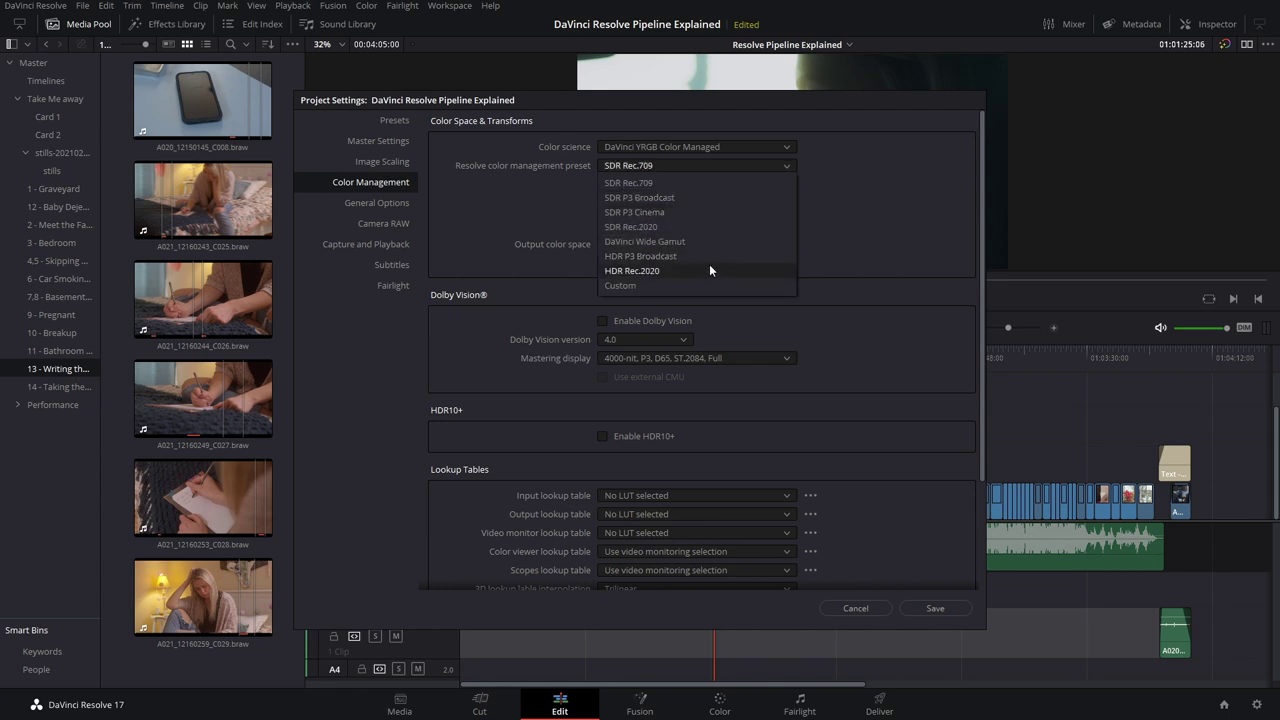
pyautogui.click(883, 232)
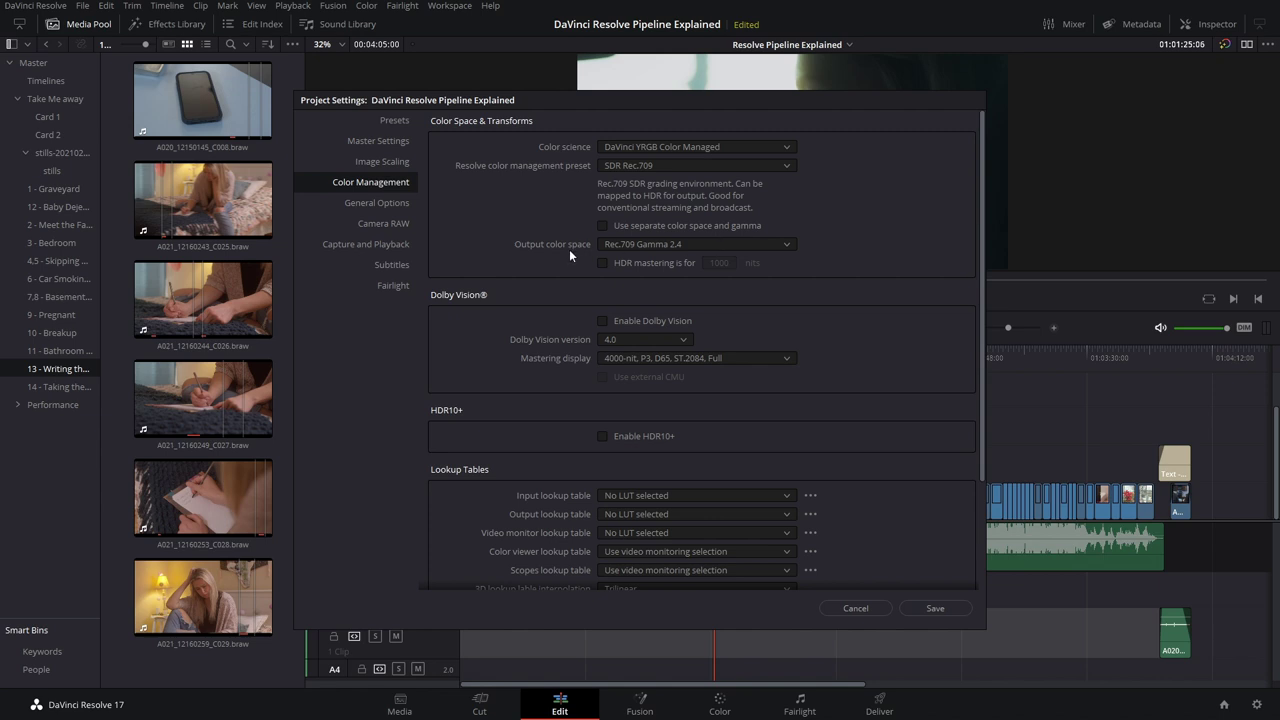
# Review the output color space and color science options, and close the project settings.
pyautogui.click(691, 245)
pyautogui.scroll(-5, 681, 356)
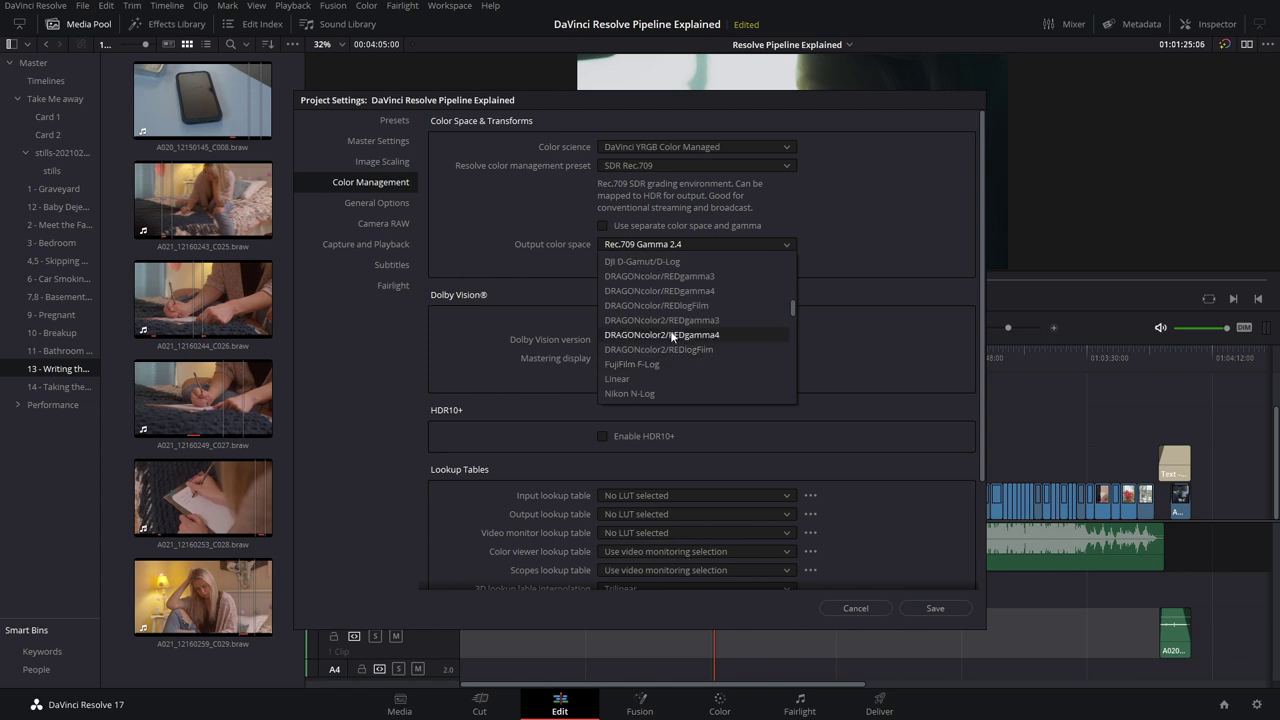
pyautogui.scroll(3, 672, 337)
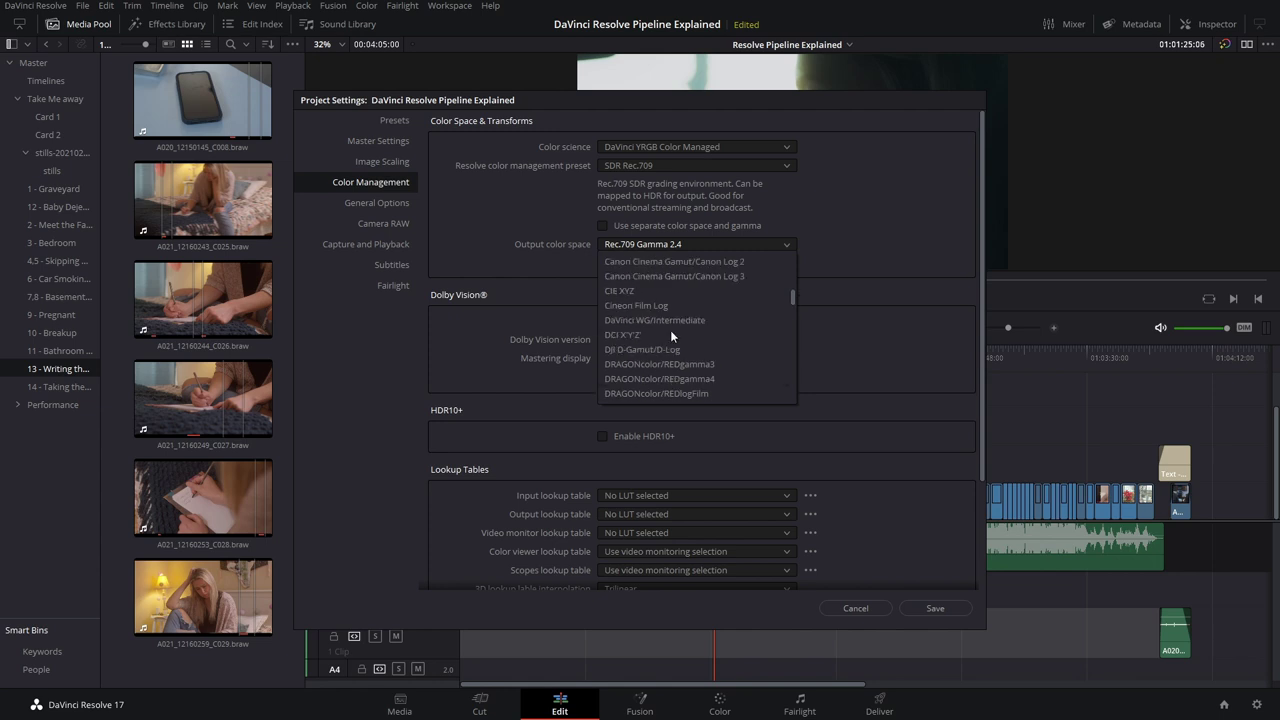
pyautogui.click(853, 364)
pyautogui.click(752, 147)
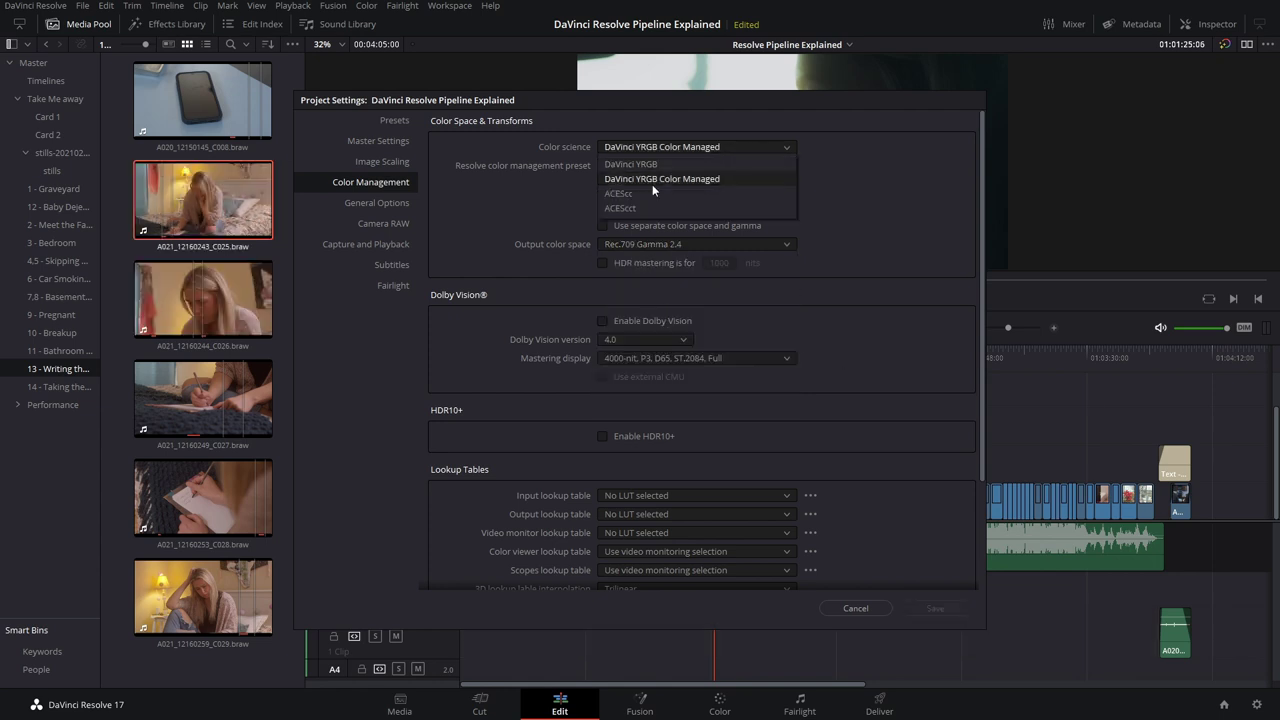
pyautogui.click(892, 267)
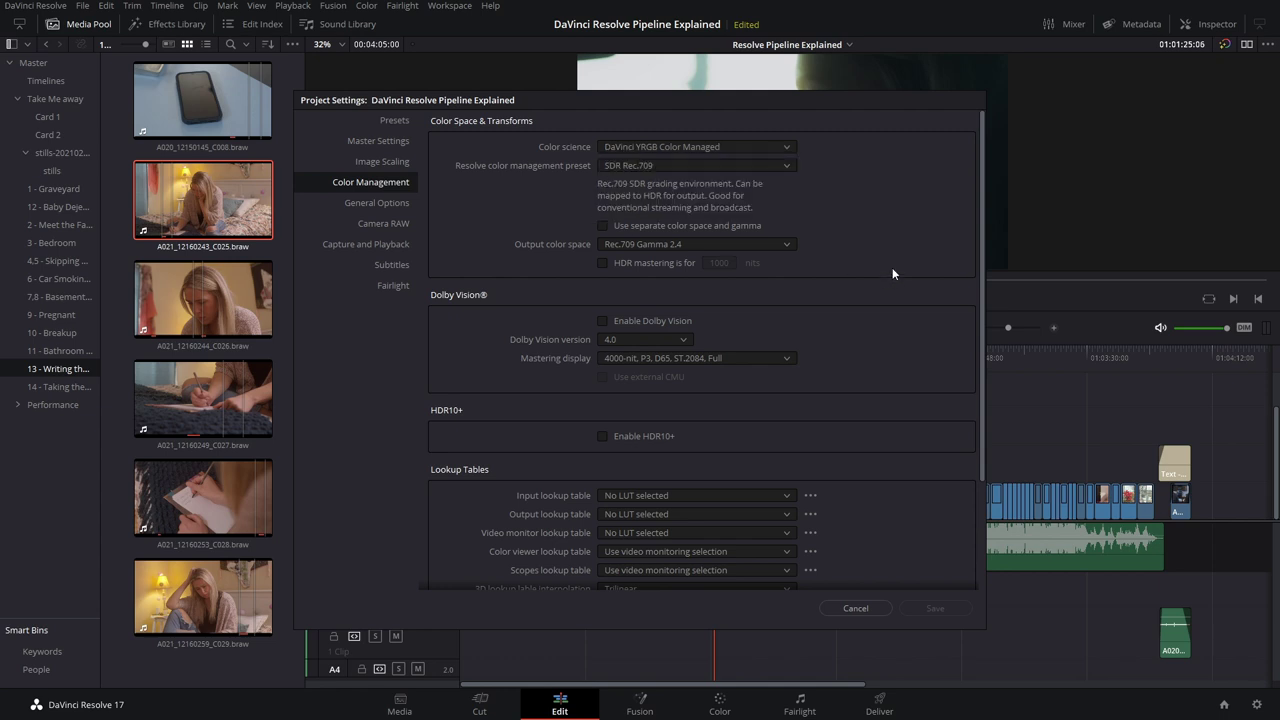
pyautogui.click(878, 608)
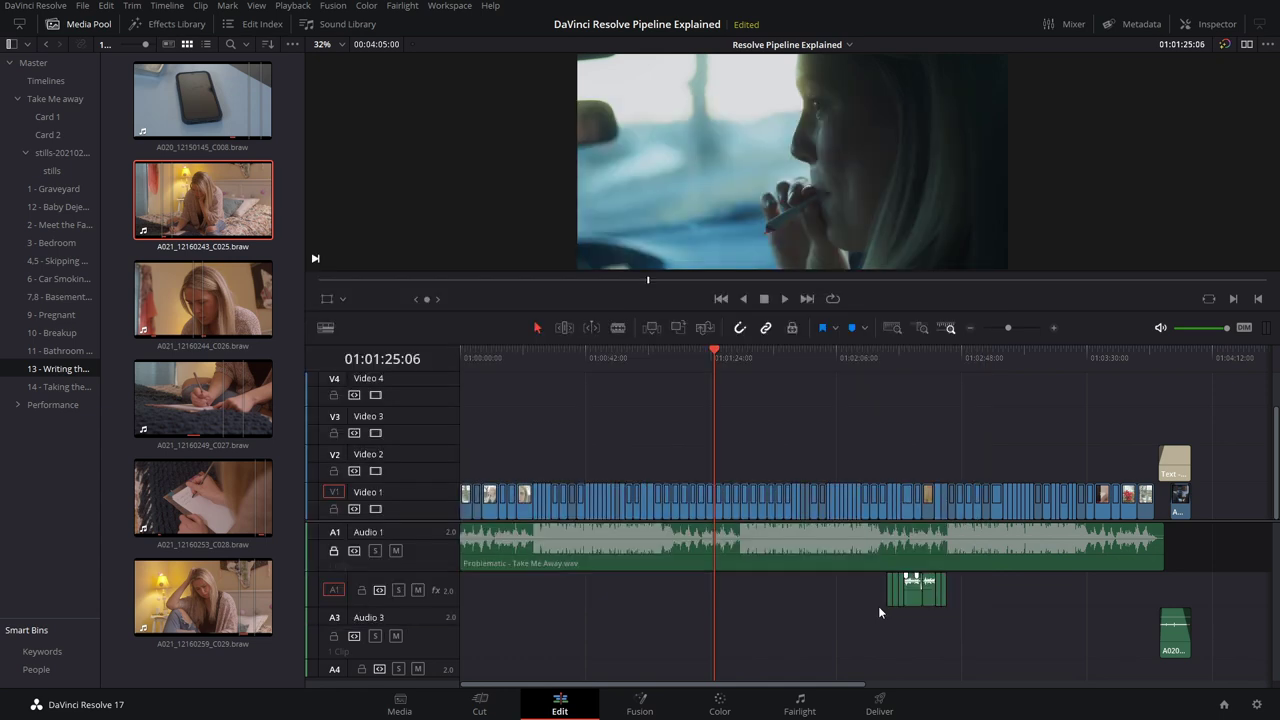
# Set the input color space of clip A021_12160243_C025.braw in the media pool to Bypass.
pyautogui.rightClick(190, 188)
pyautogui.moveTo(291, 459)
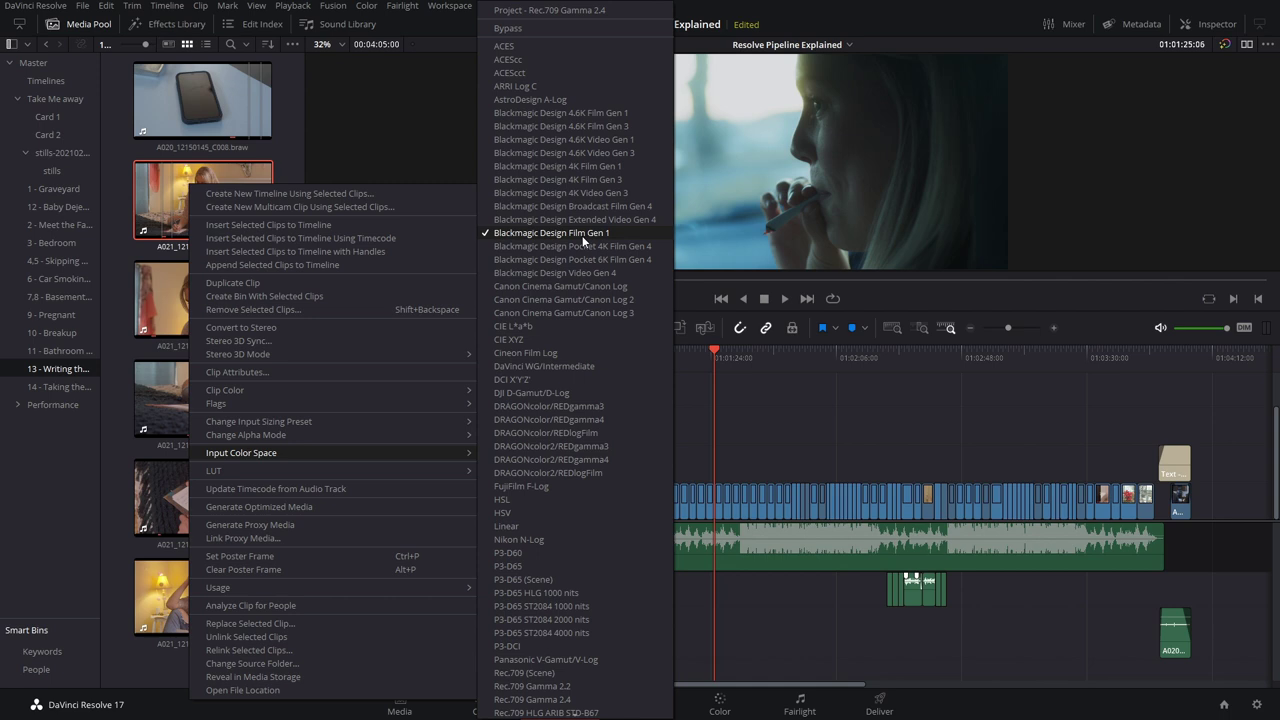
pyautogui.click(513, 30)
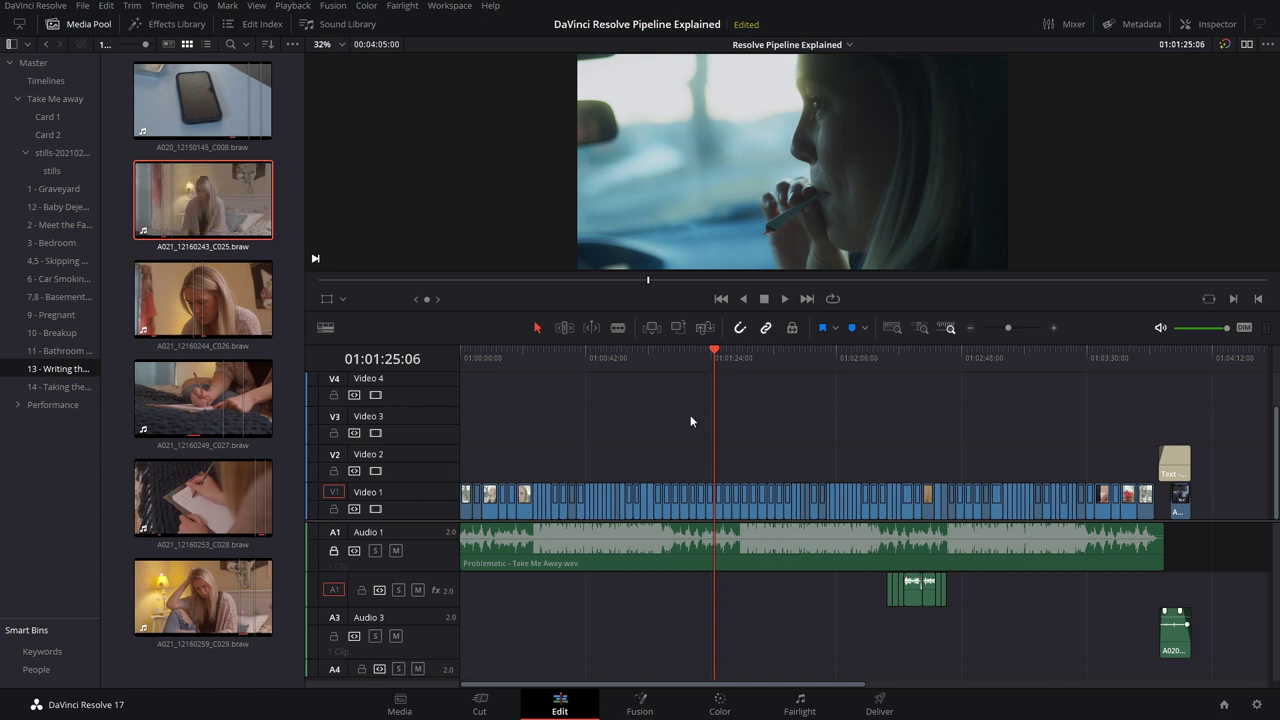
# Open the project's Color Management settings and browse the LUTs available for the input lookup table, including the categorized LUT folders.
pyautogui.click(1257, 705)
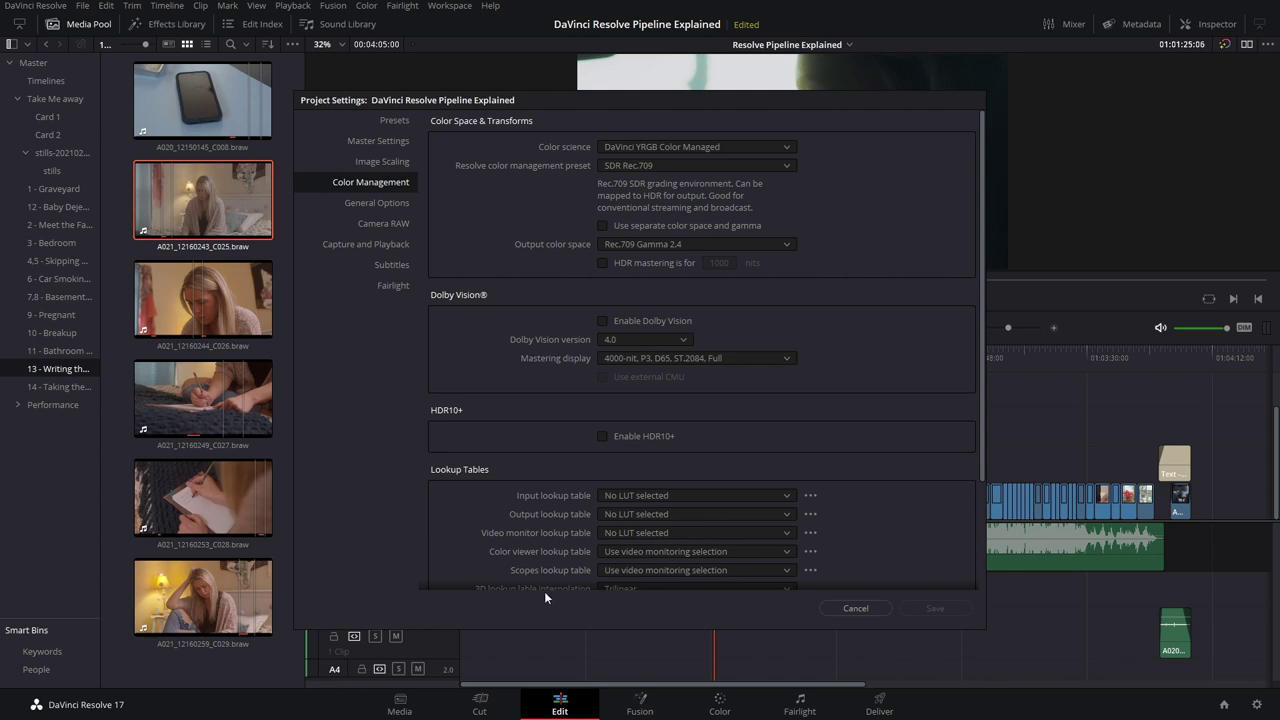
pyautogui.scroll(-2, 533, 389)
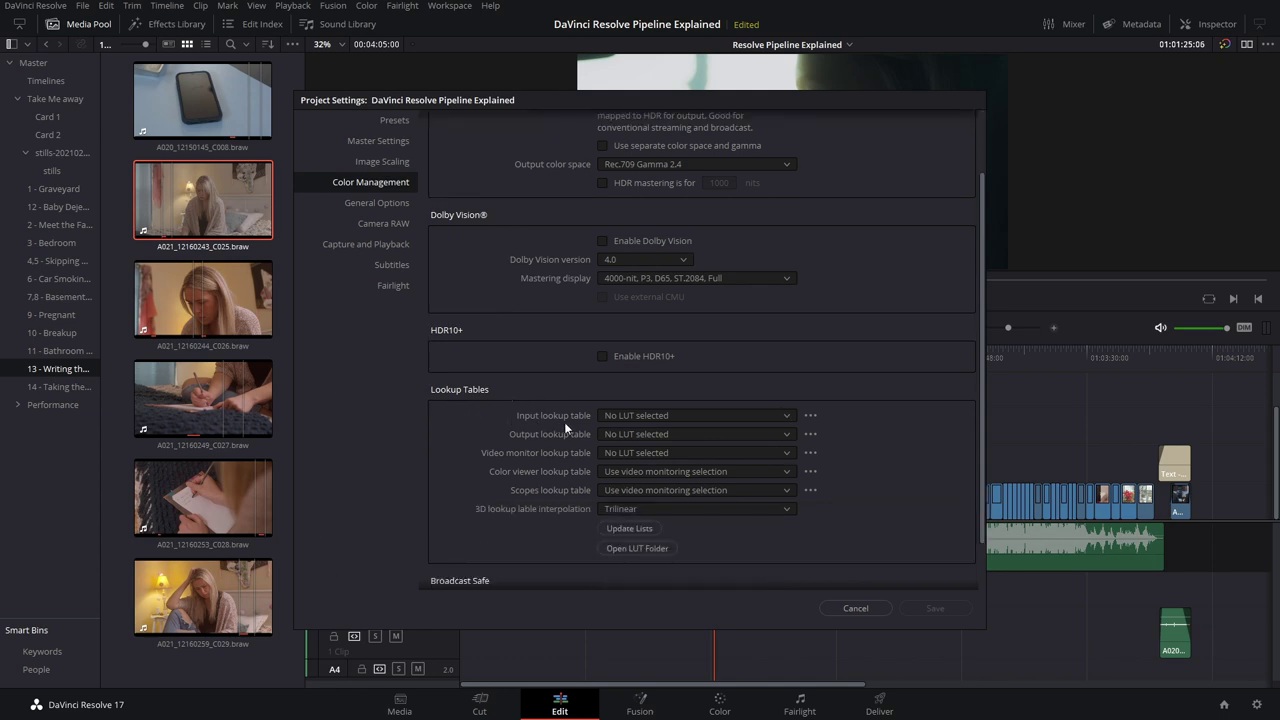
pyautogui.click(770, 415)
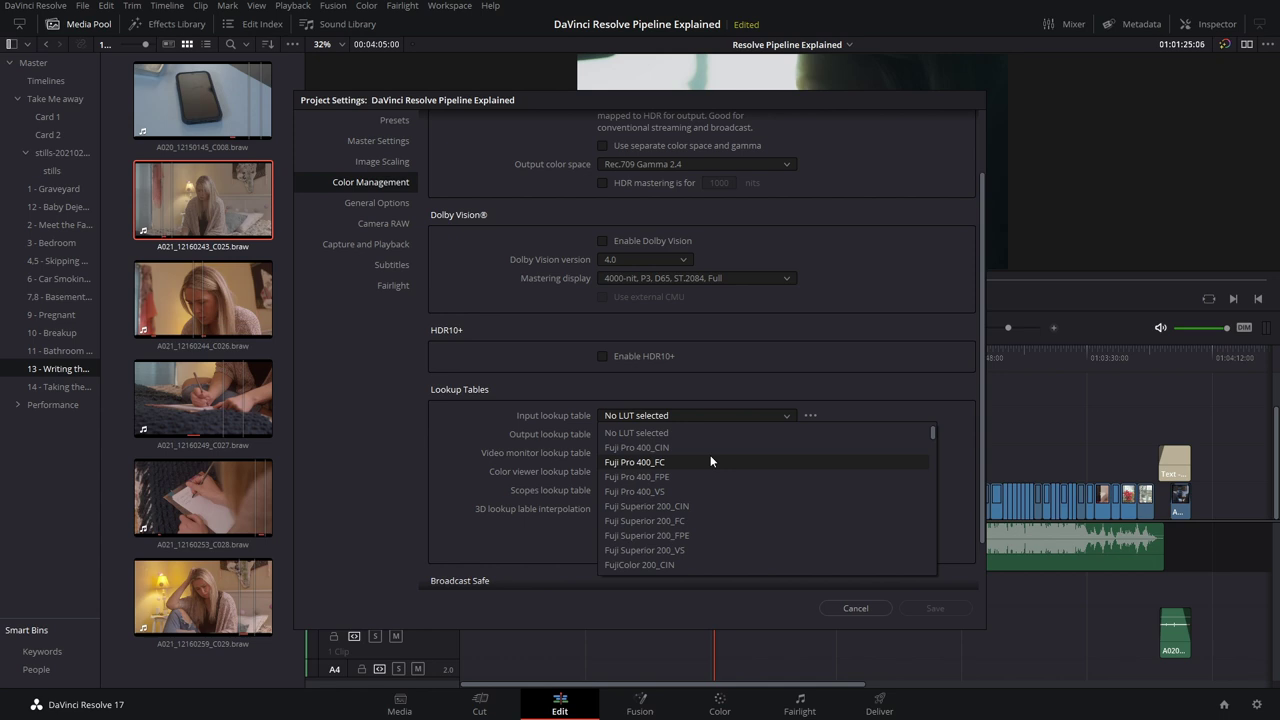
pyautogui.scroll(-3, 720, 462)
pyautogui.scroll(-5, 723, 476)
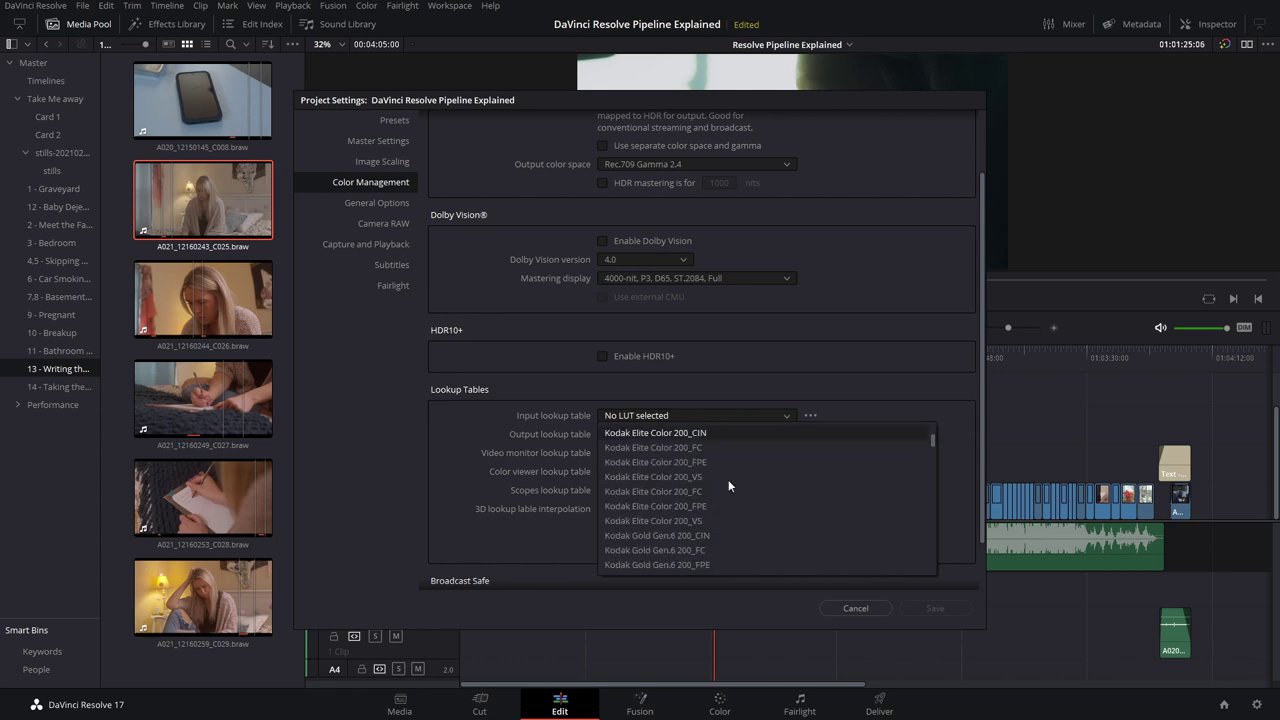
pyautogui.scroll(-2, 735, 490)
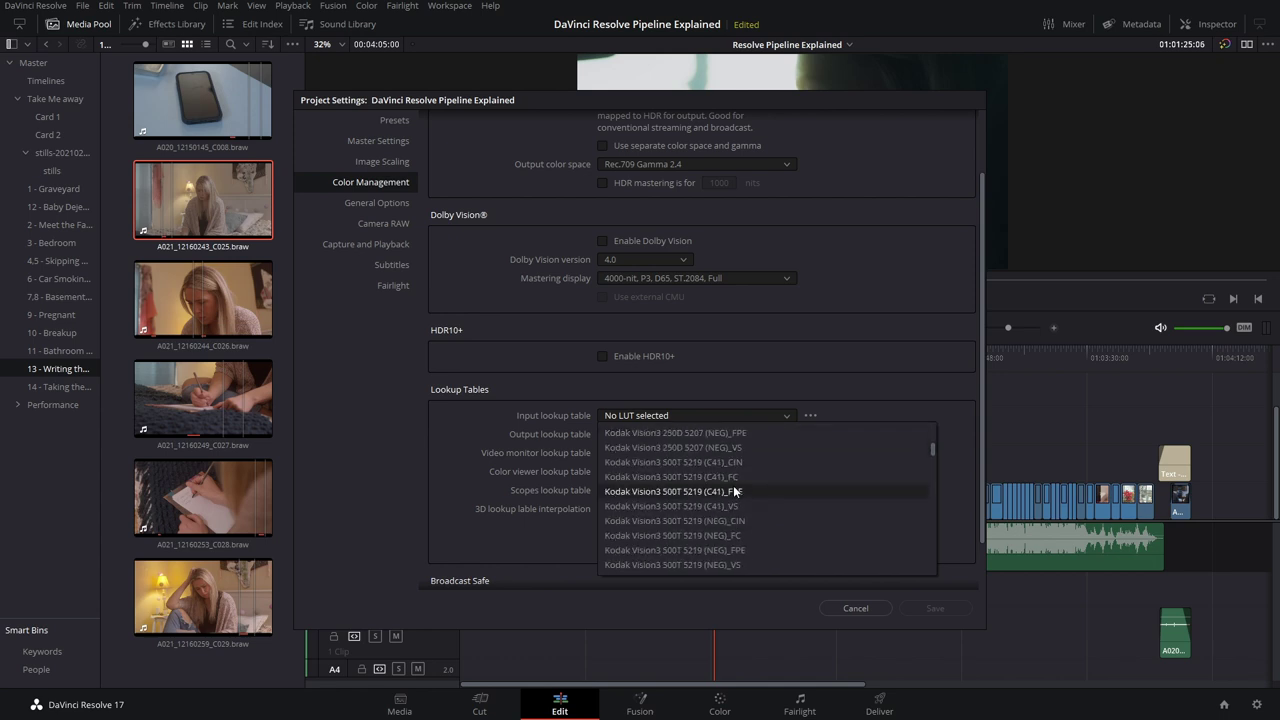
pyautogui.scroll(-3, 735, 491)
pyautogui.click(780, 384)
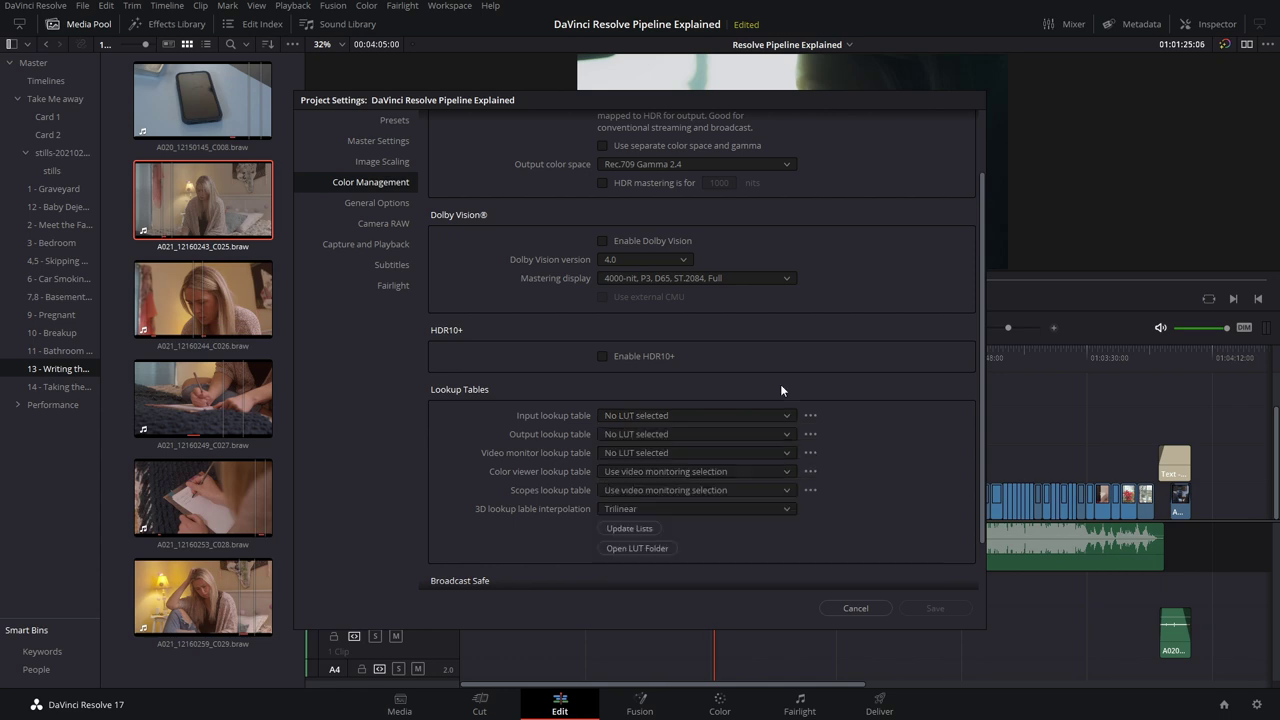
pyautogui.click(806, 415)
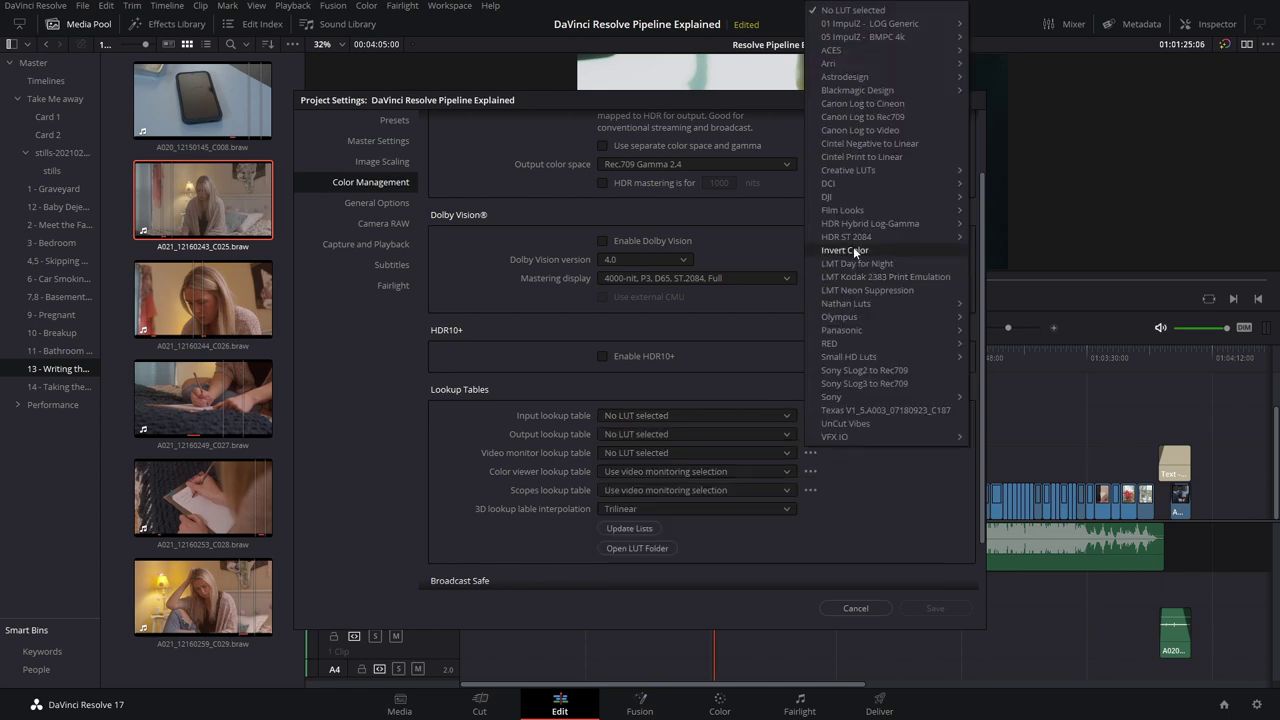
pyautogui.moveTo(847, 303)
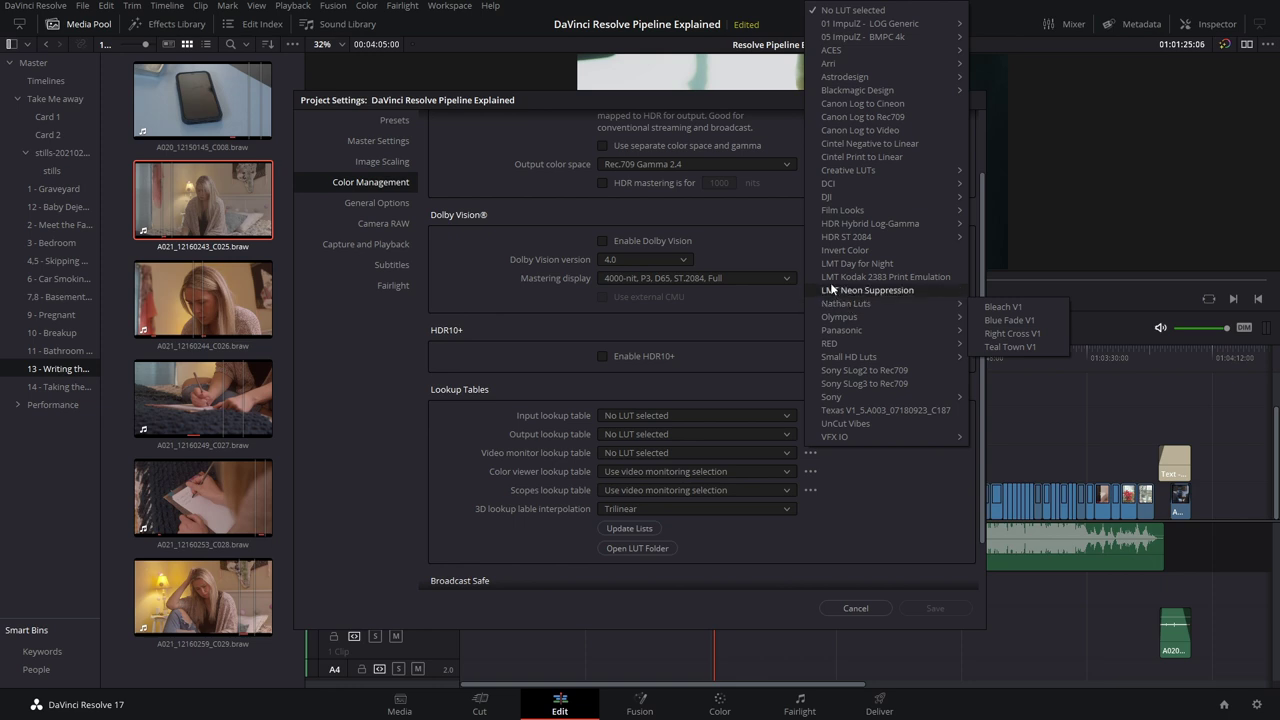
pyautogui.click(546, 390)
# Check the LUTs available for the output lookup table without selecting one.
pyautogui.scroll(-1, 546, 390)
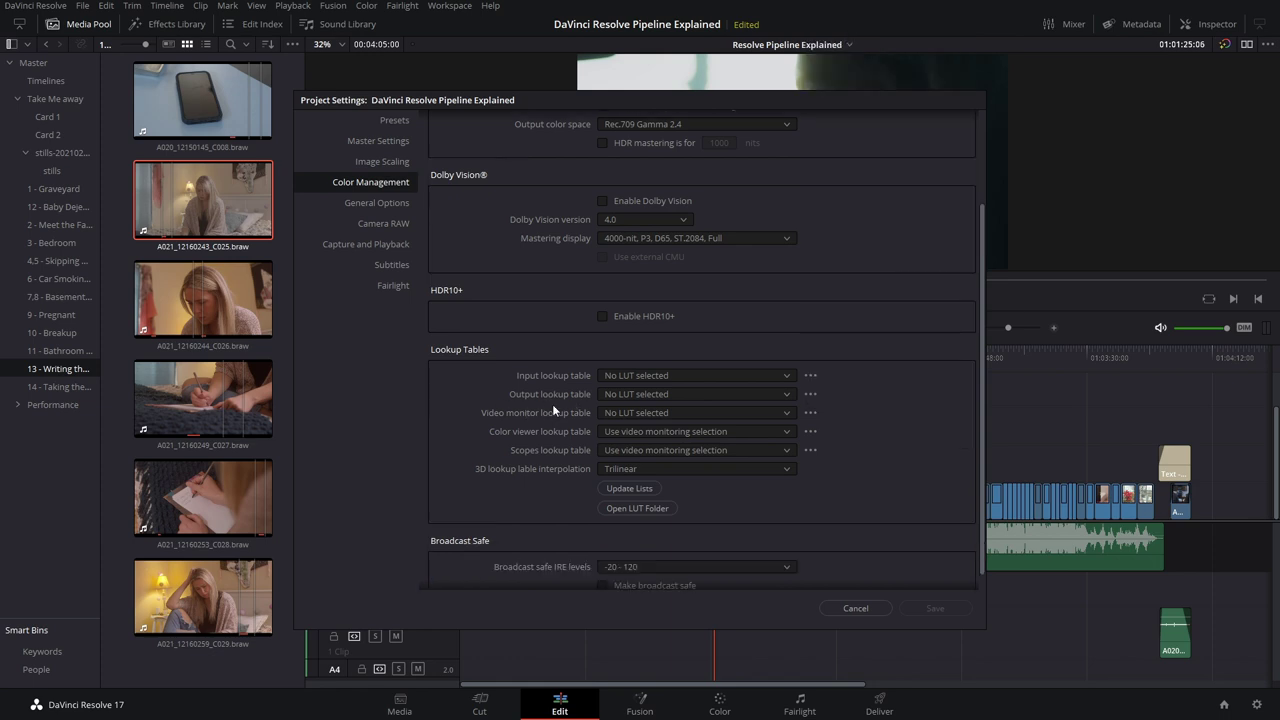
pyautogui.click(650, 395)
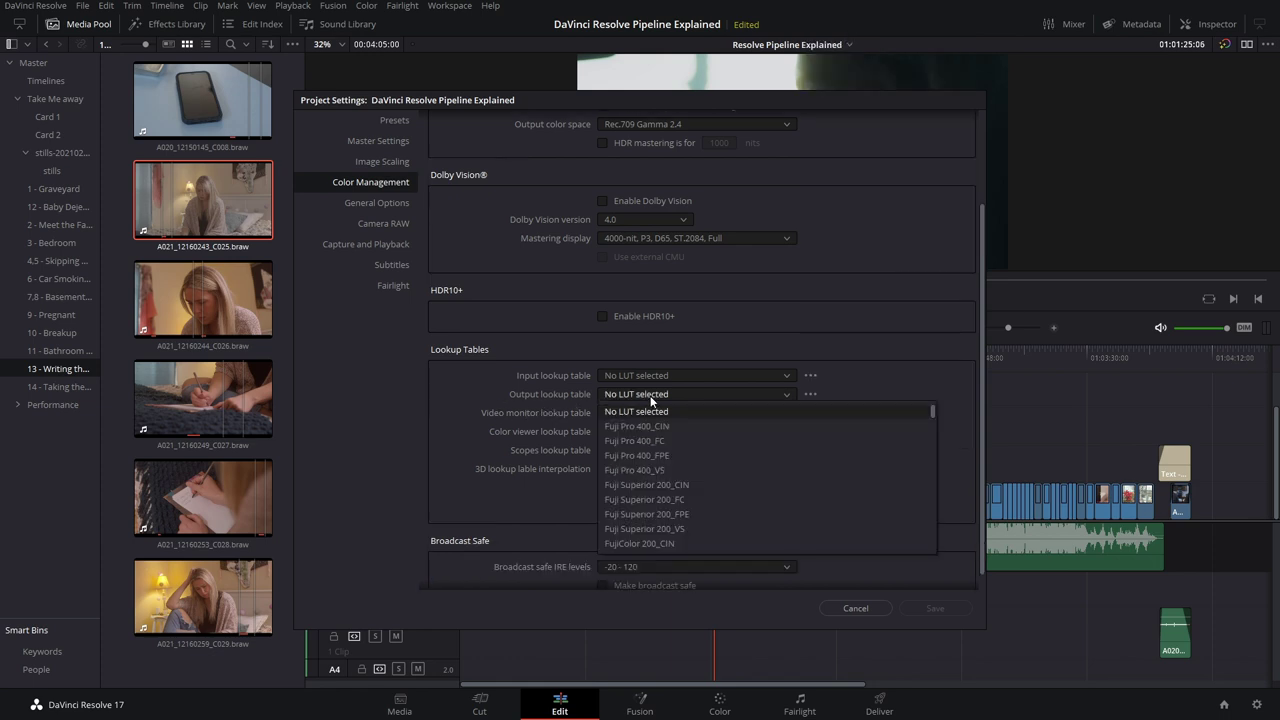
pyautogui.click(529, 408)
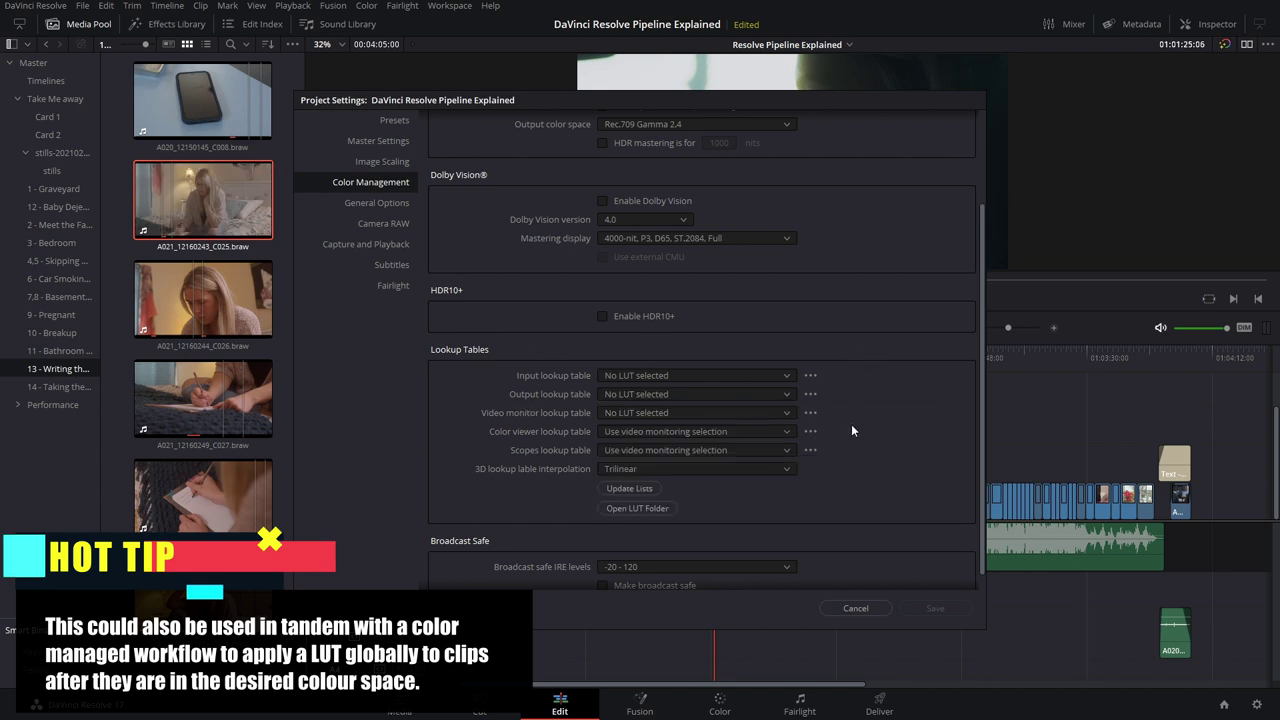
# Close the project settings and browse the LUTs available for clip A021_12160243_C025.braw in the media pool without applying one.
pyautogui.click(858, 608)
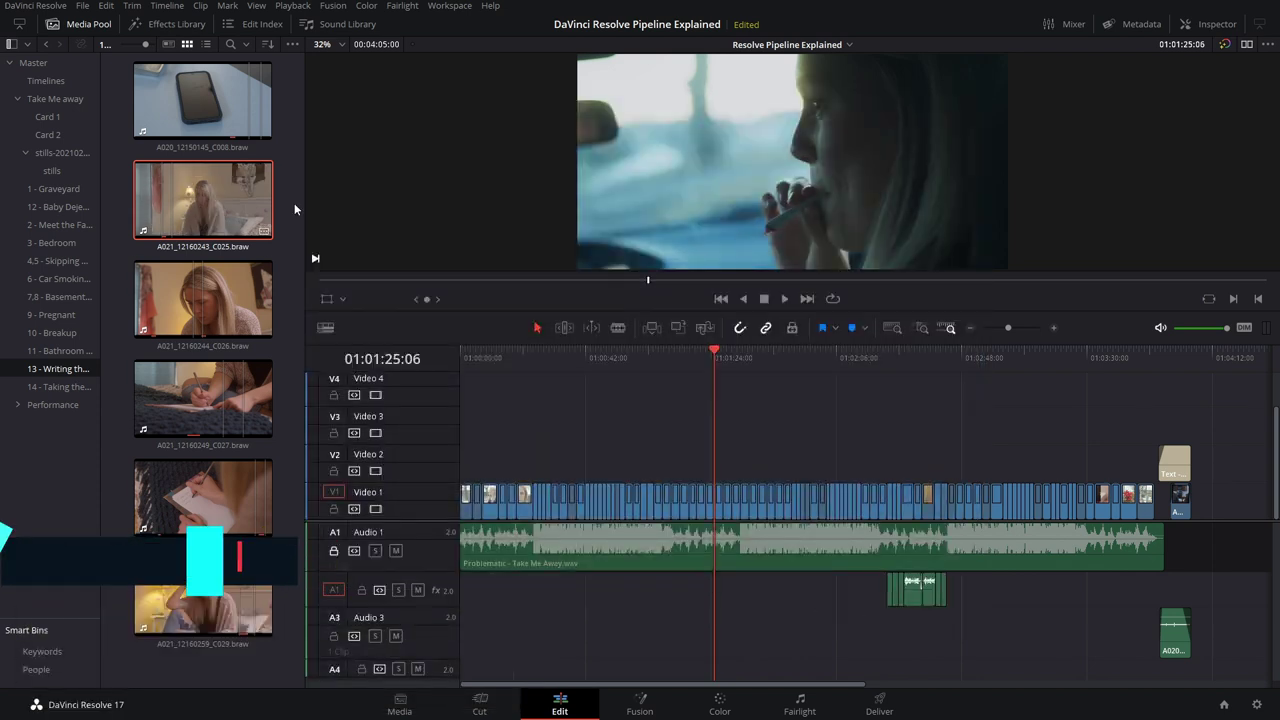
pyautogui.rightClick(219, 204)
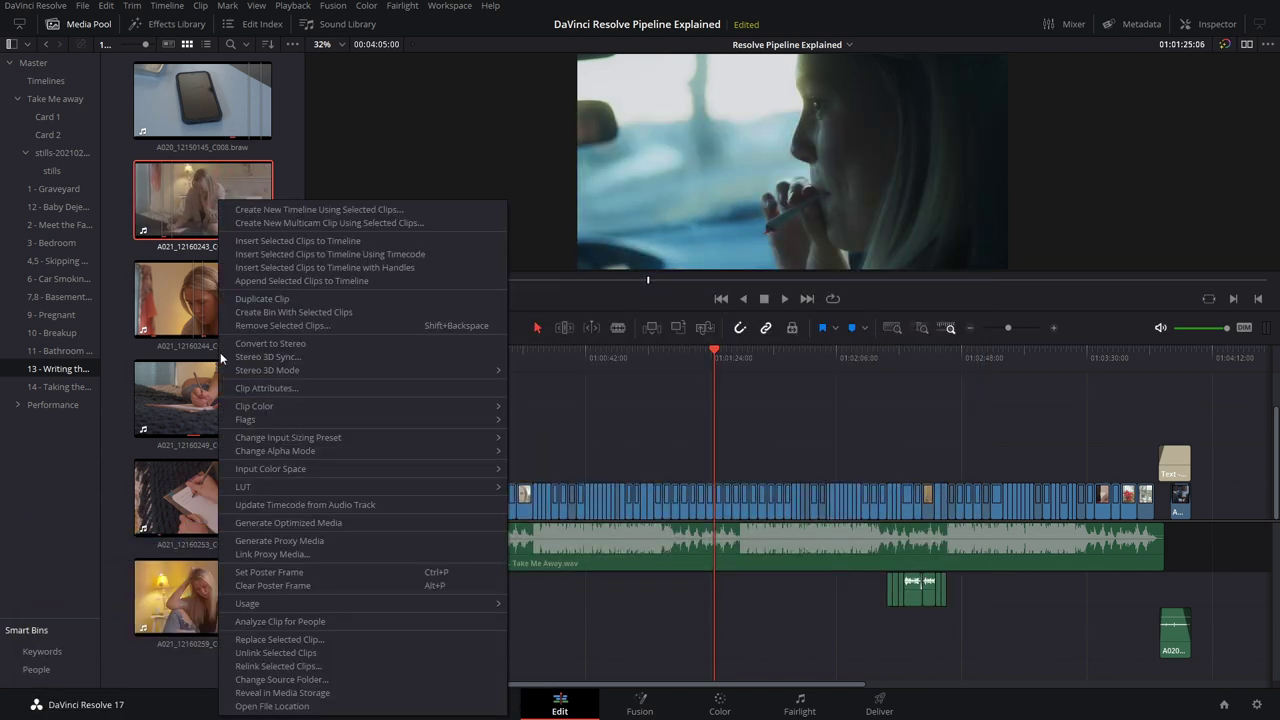
pyautogui.moveTo(284, 487)
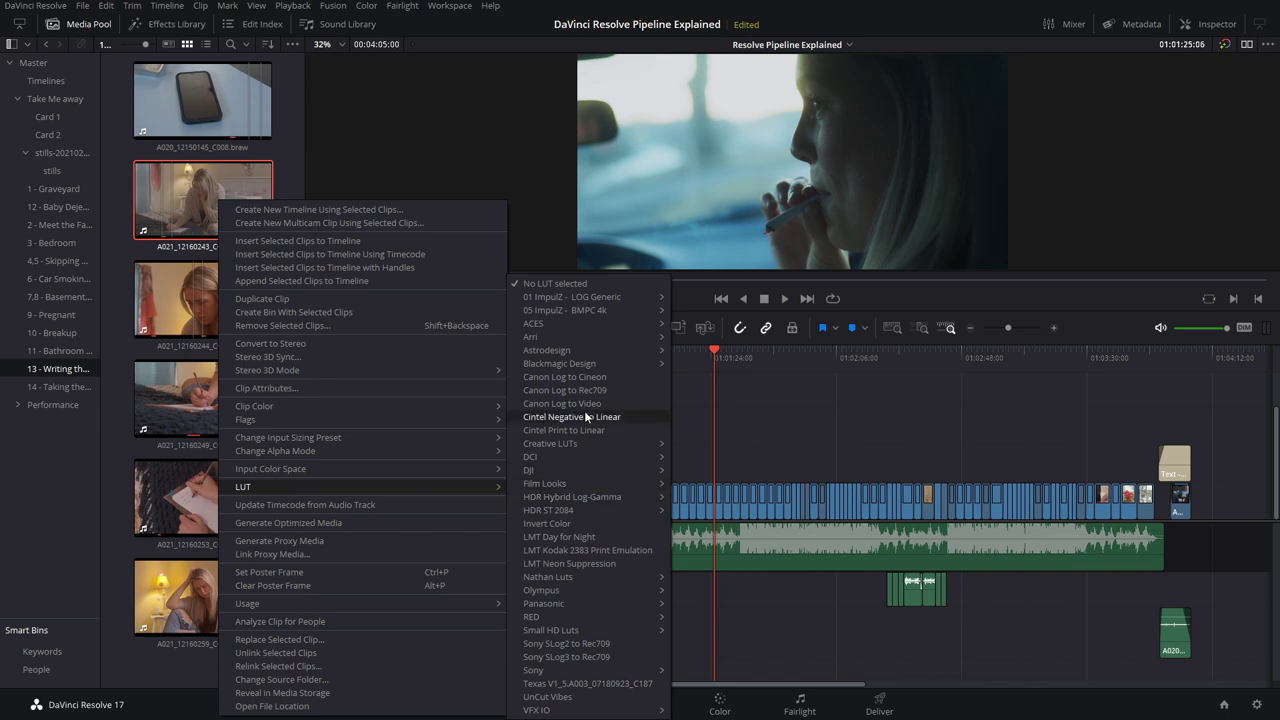
pyautogui.moveTo(572, 620)
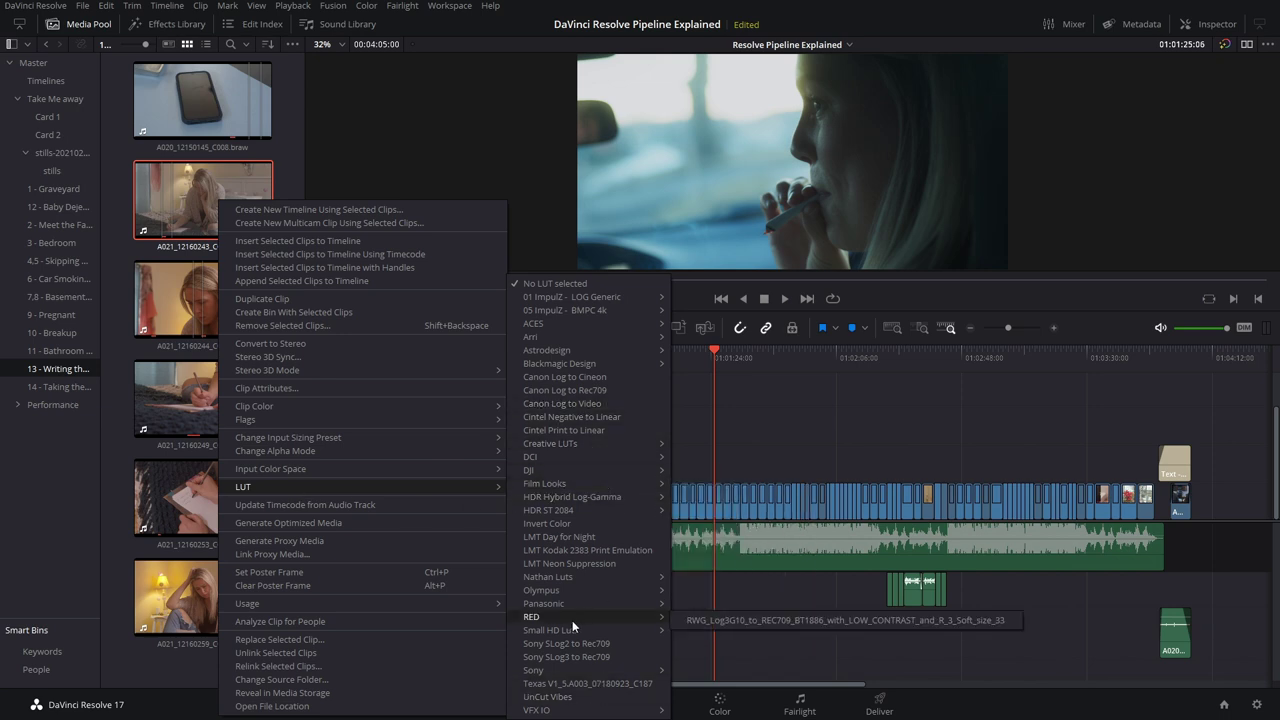
pyautogui.click(448, 151)
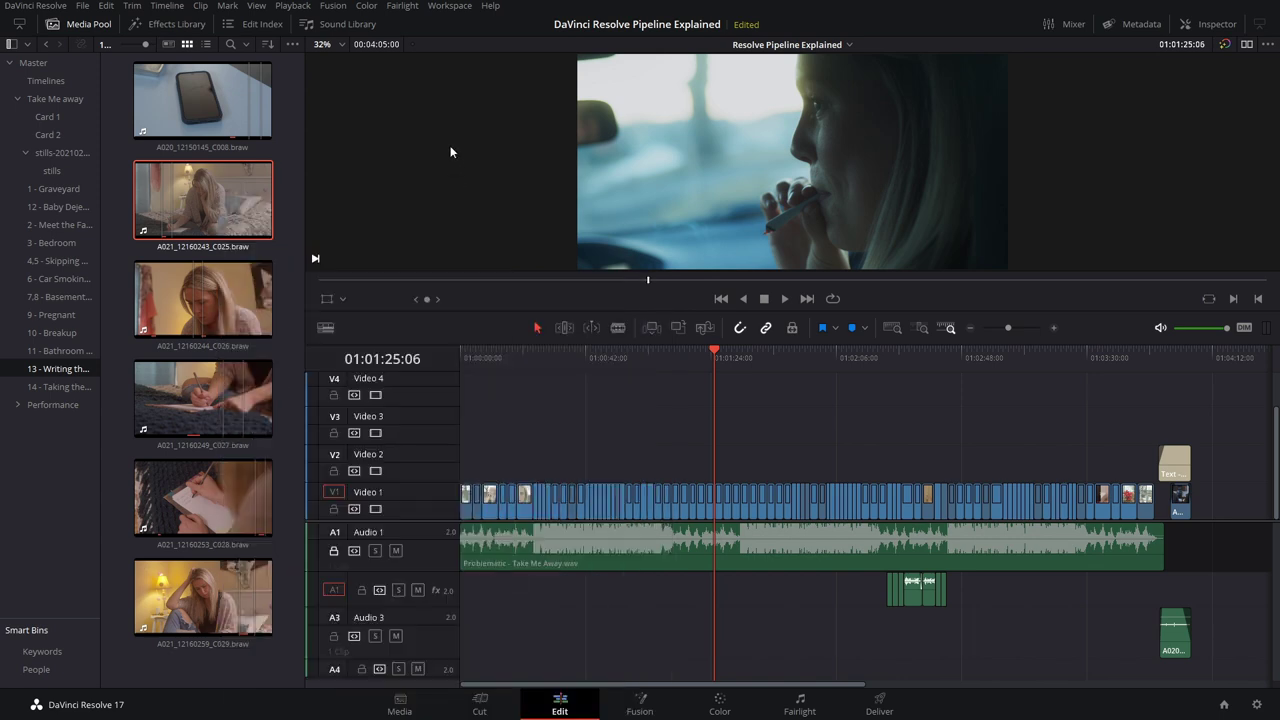
# Select all clips from A020_12150145_C008.braw to A021_12160259_C029.braw in the media pool and check their Input Color Space and LUT options.
pyautogui.click(208, 80)
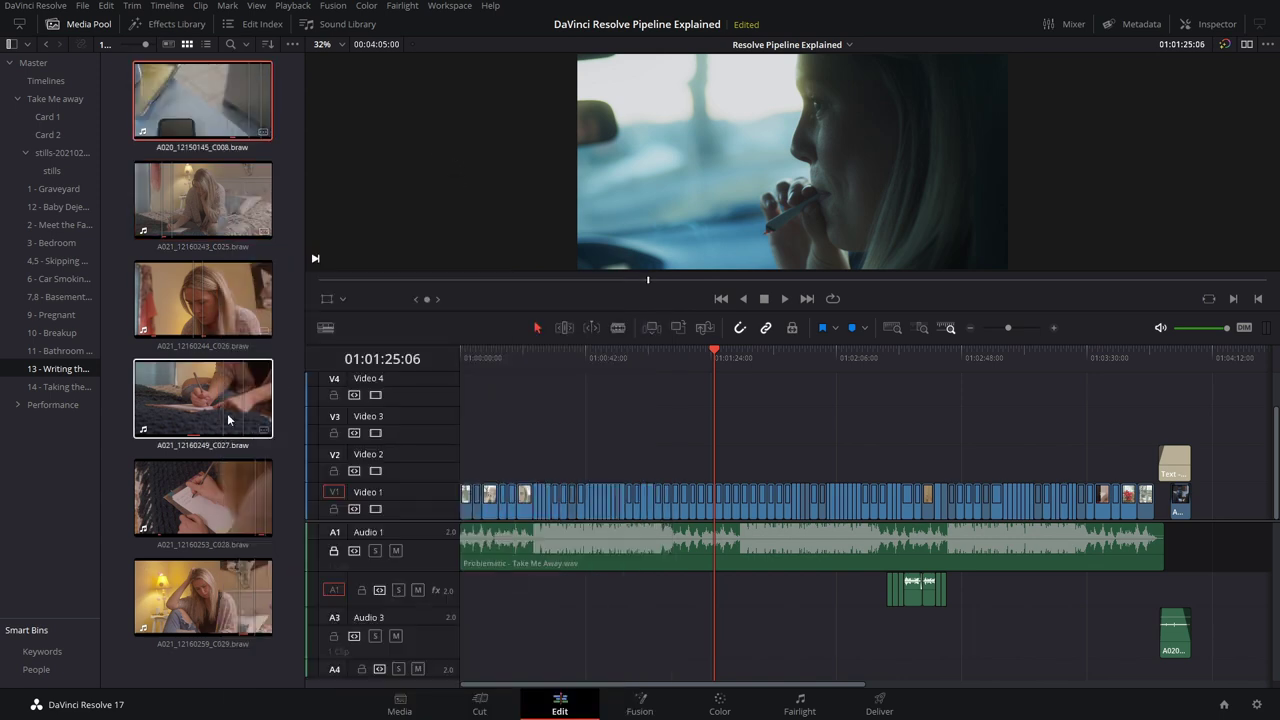
pyautogui.keyDown('shift'); pyautogui.click(212, 593); pyautogui.keyUp('shift')
pyautogui.rightClick(209, 592)
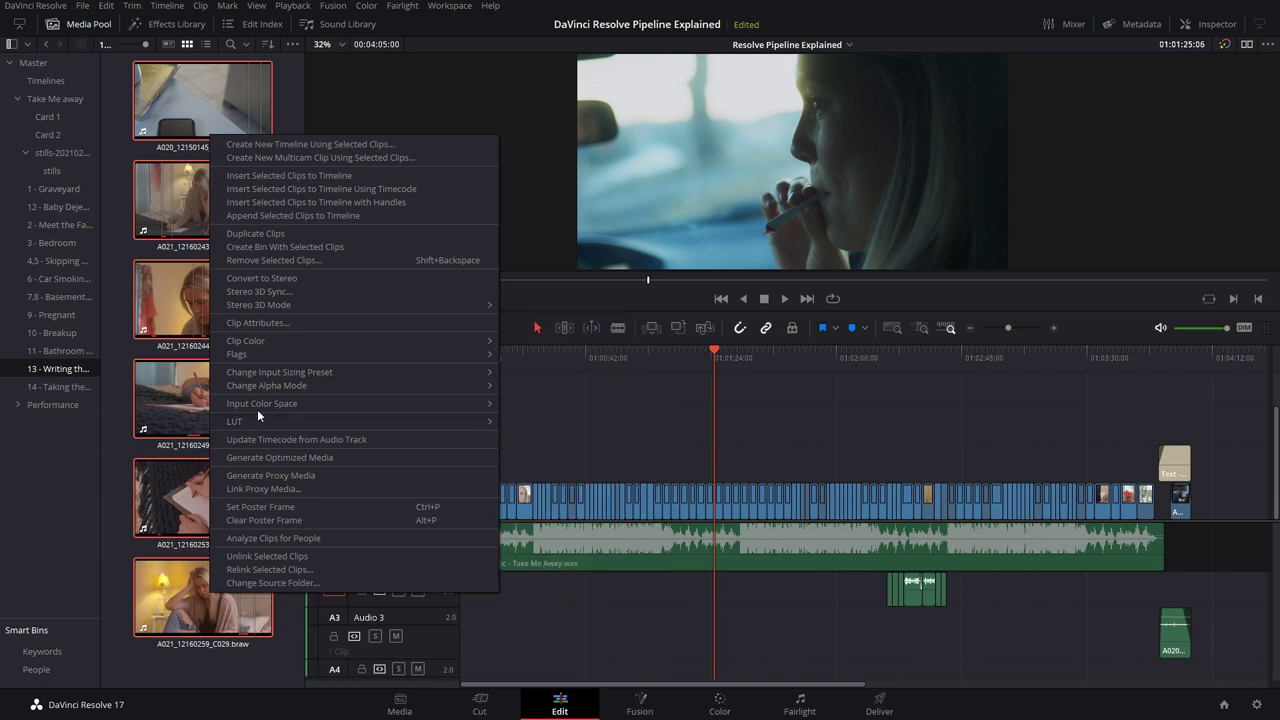
pyautogui.moveTo(255, 406)
pyautogui.moveTo(346, 426)
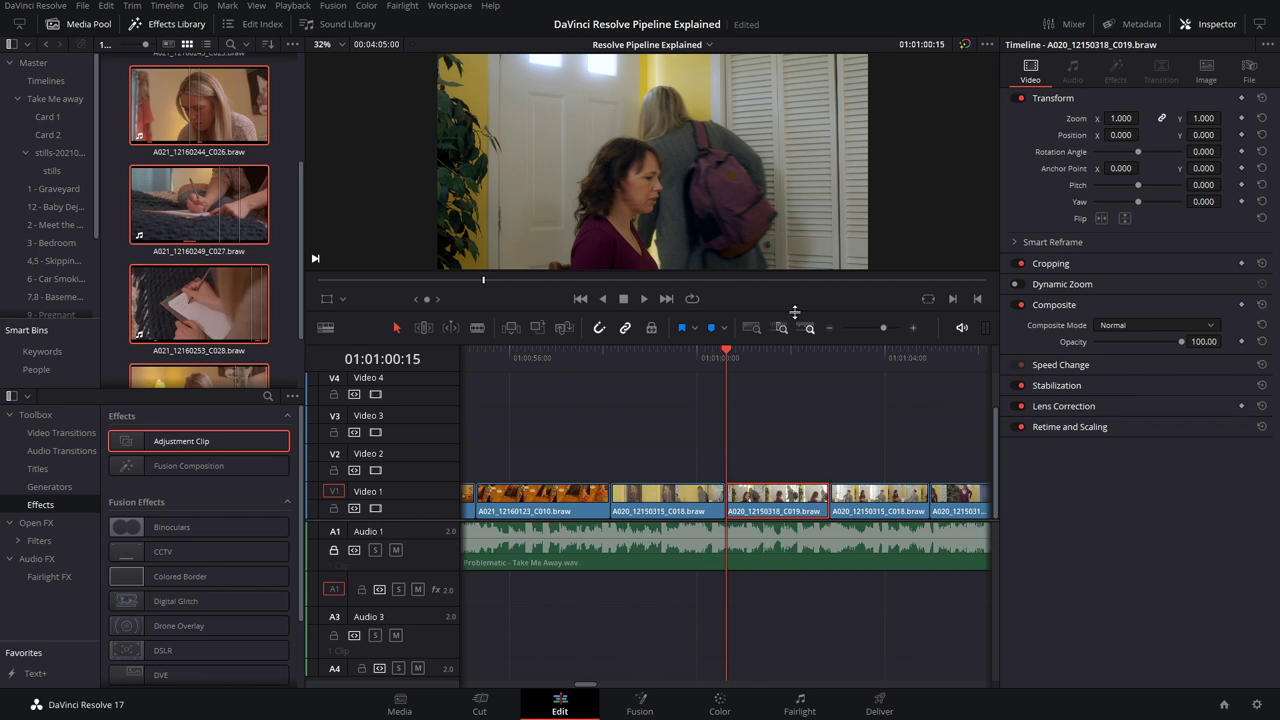
# Compare the timeline image with color grades bypassed and enabled, and view clip A020_12150318_C019.braw on the Fusion page.
pyautogui.click(964, 45)
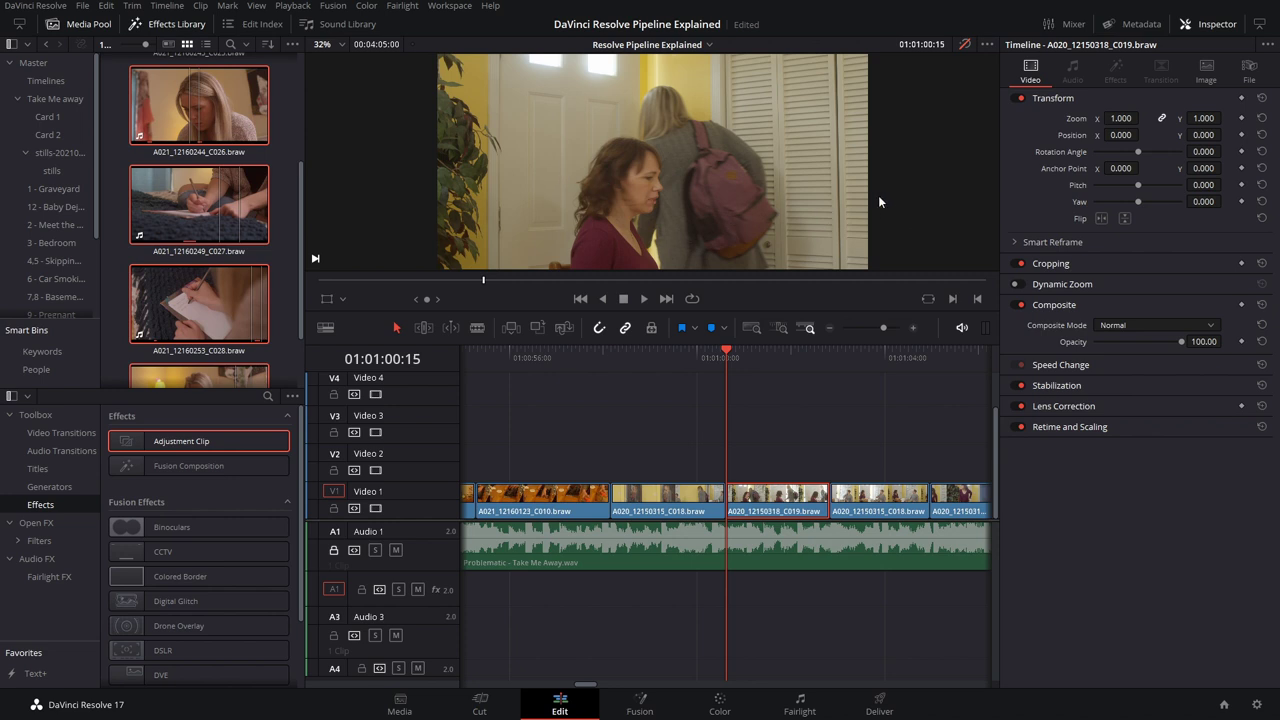
pyautogui.click(966, 47)
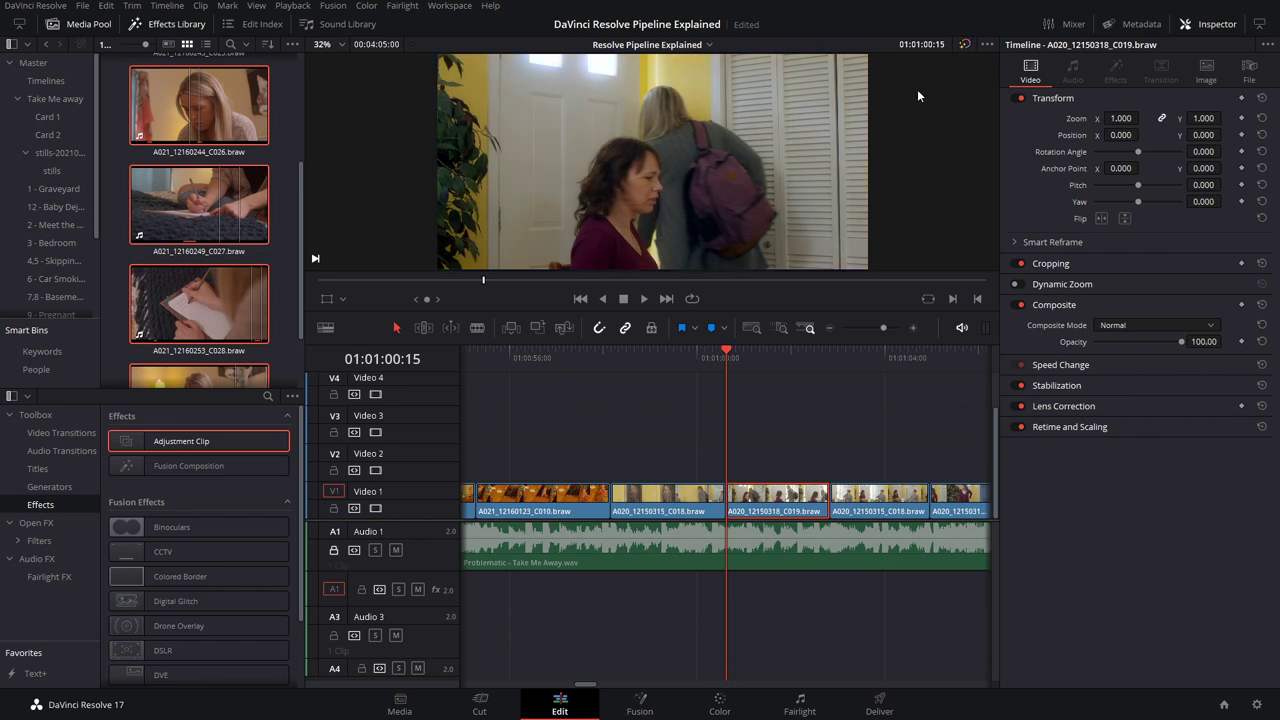
pyautogui.click(652, 708)
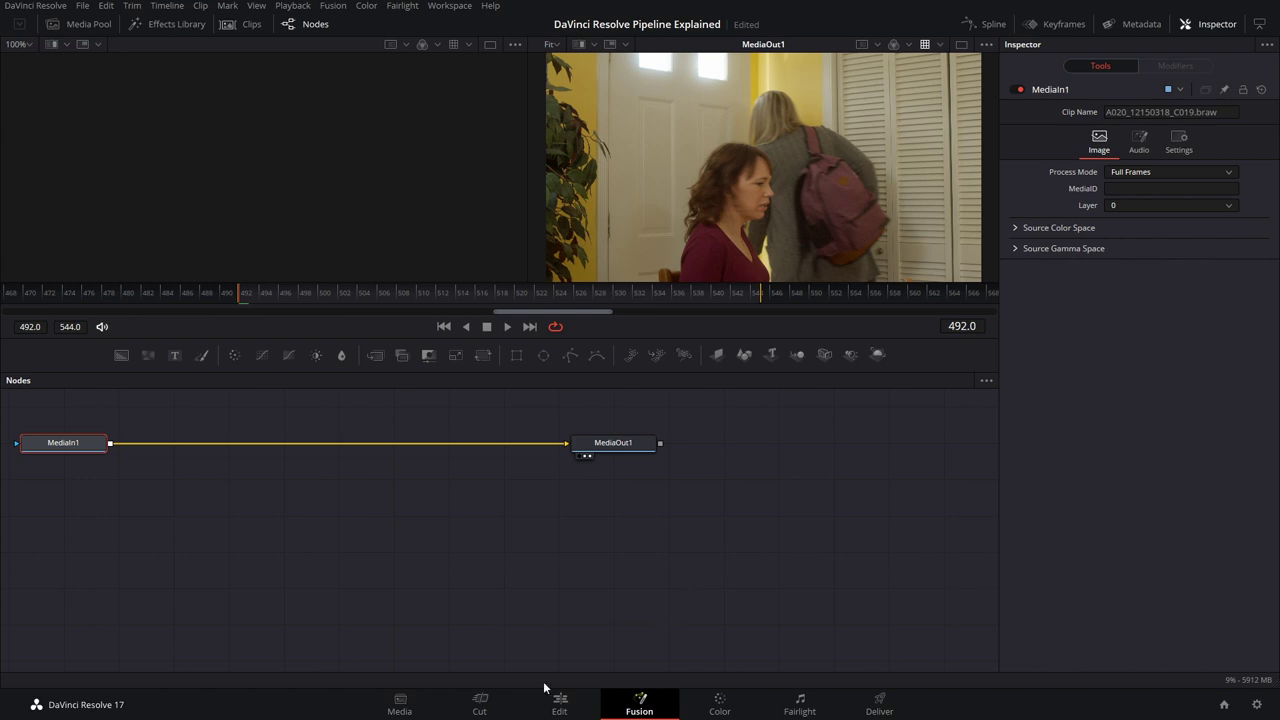
# On the Color page, compare the clip-level node graphs of clips 36, 35 and 33, and view clip 33's timeline-level graph.
pyautogui.click(719, 700)
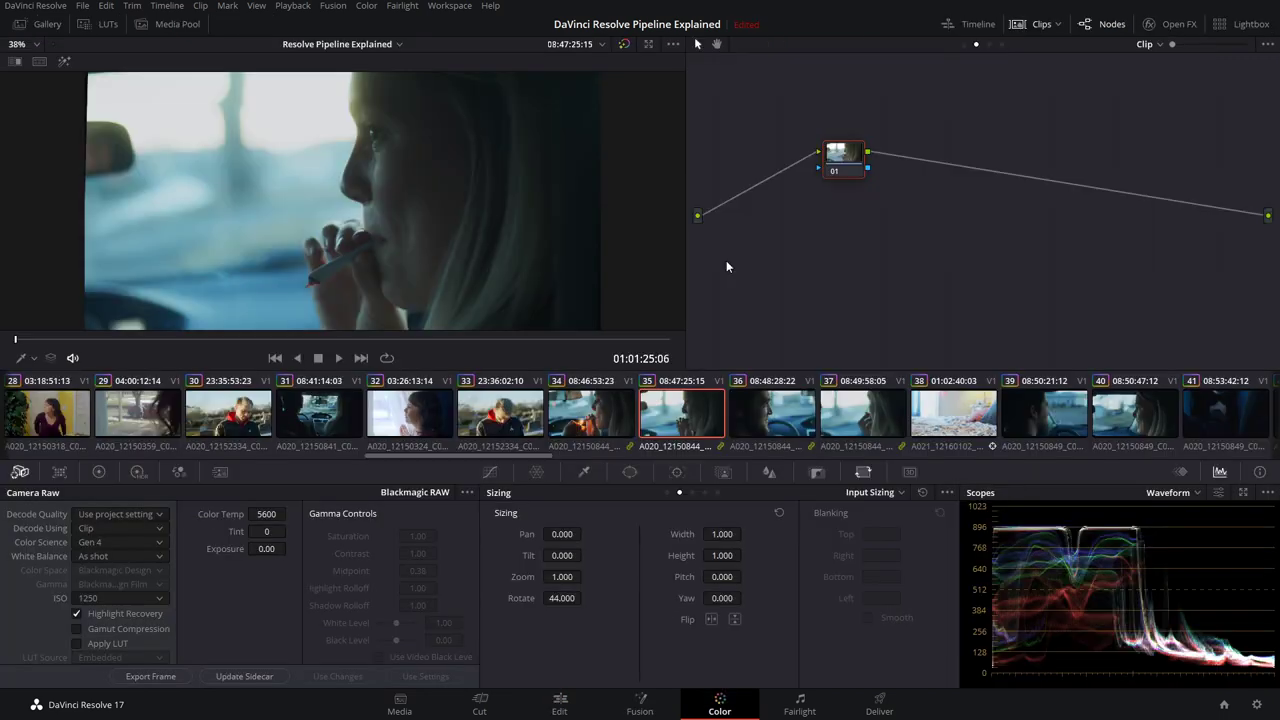
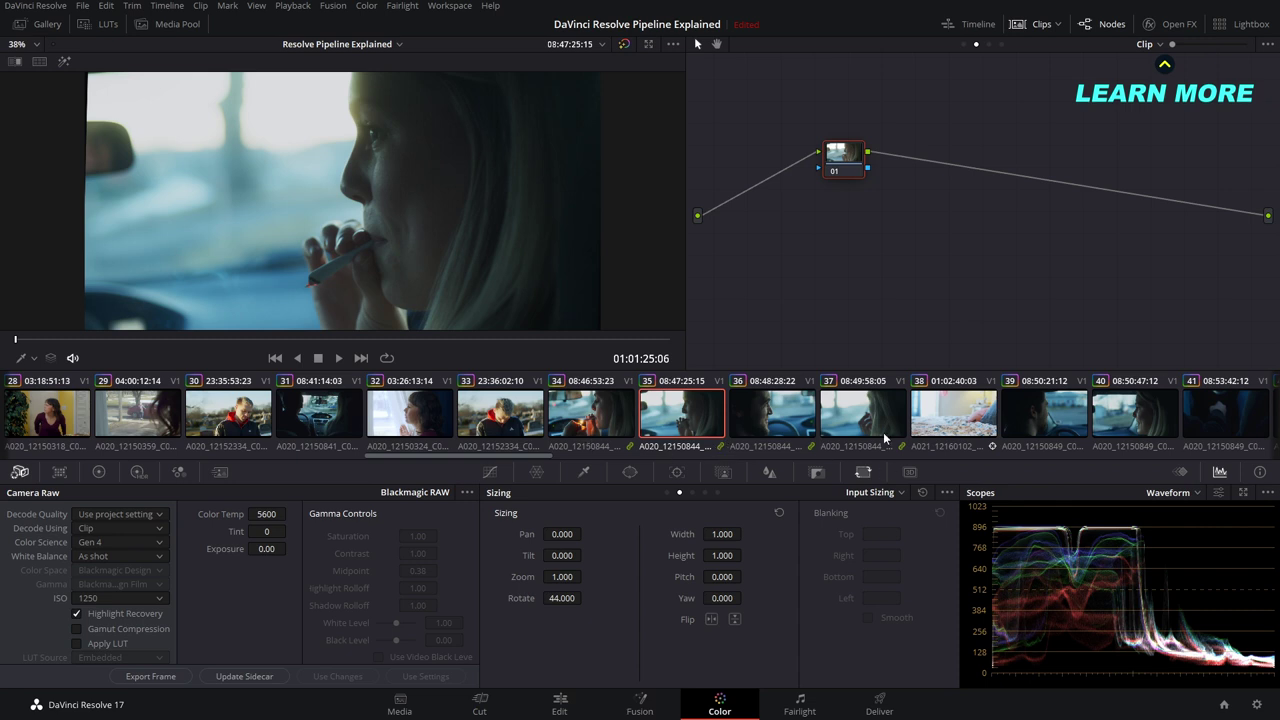
pyautogui.click(768, 430)
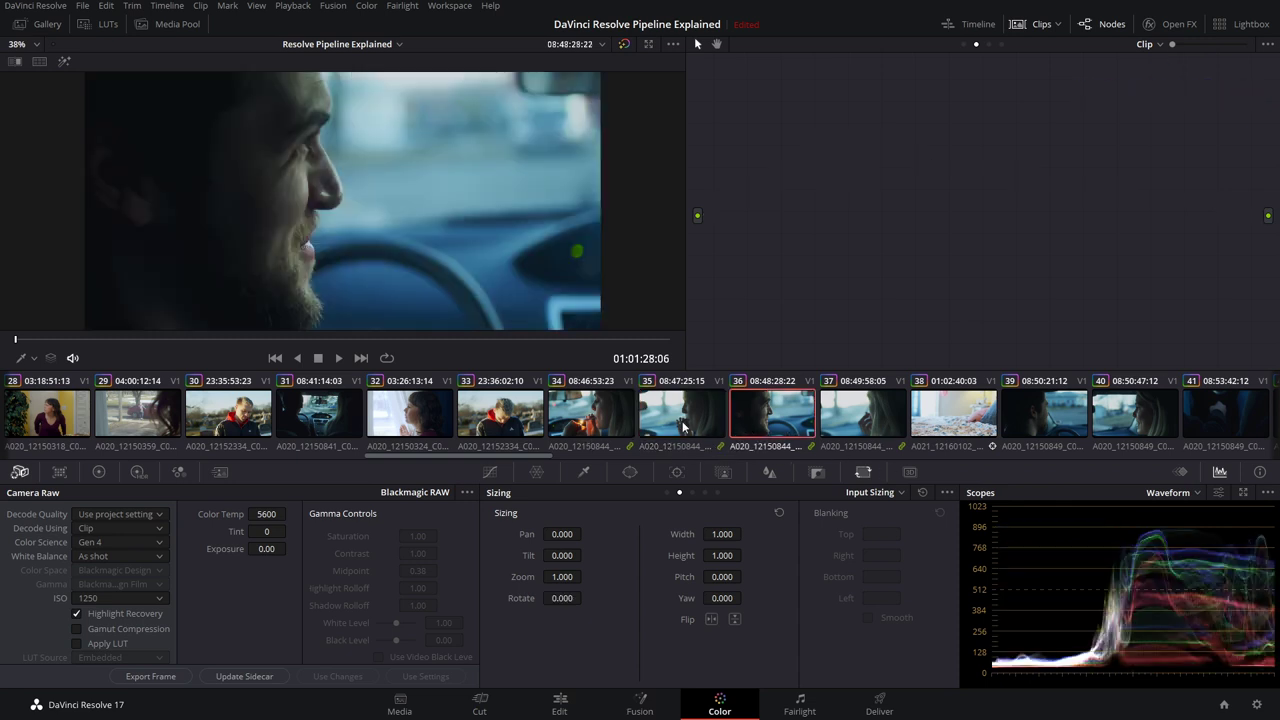
pyautogui.click(682, 415)
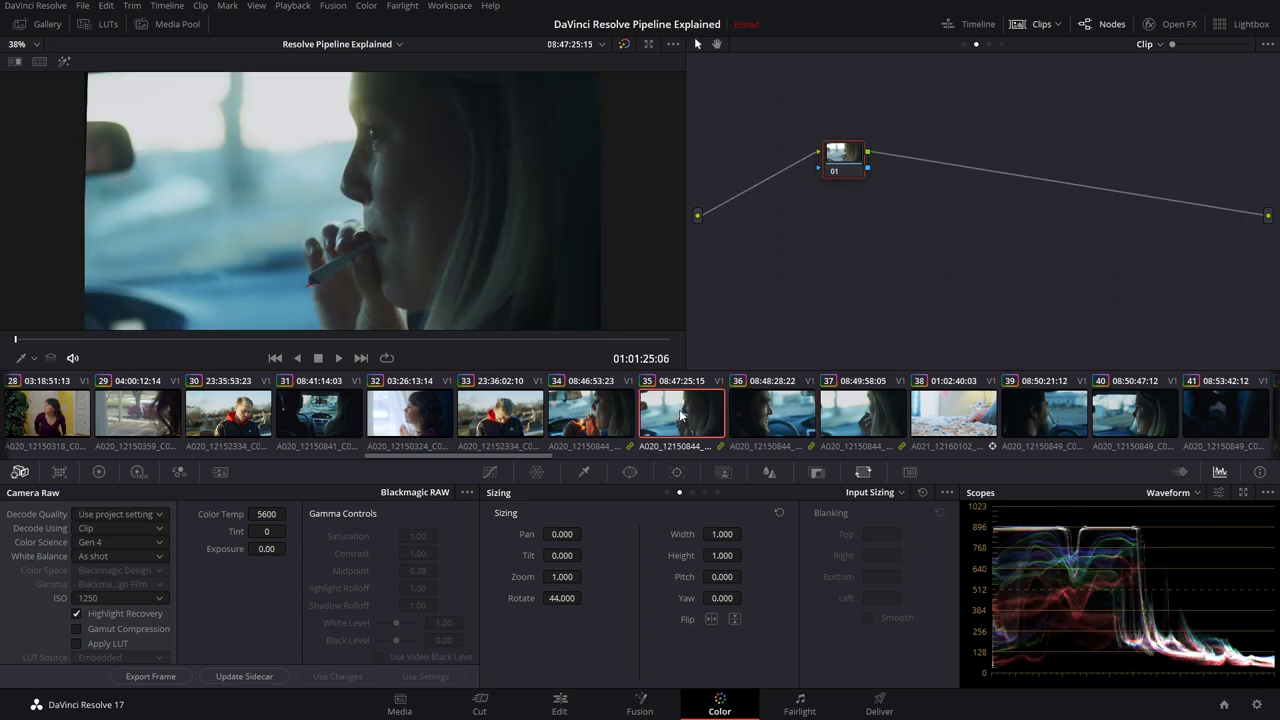
pyautogui.click(500, 414)
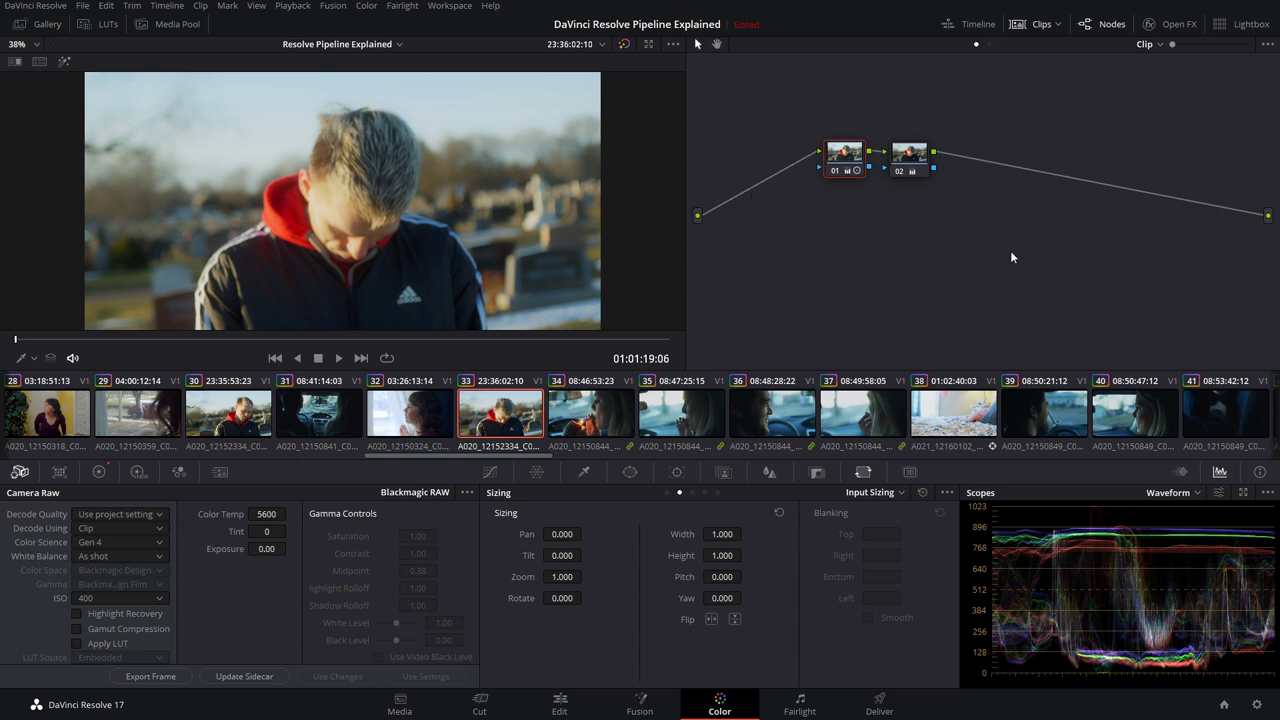
pyautogui.click(989, 44)
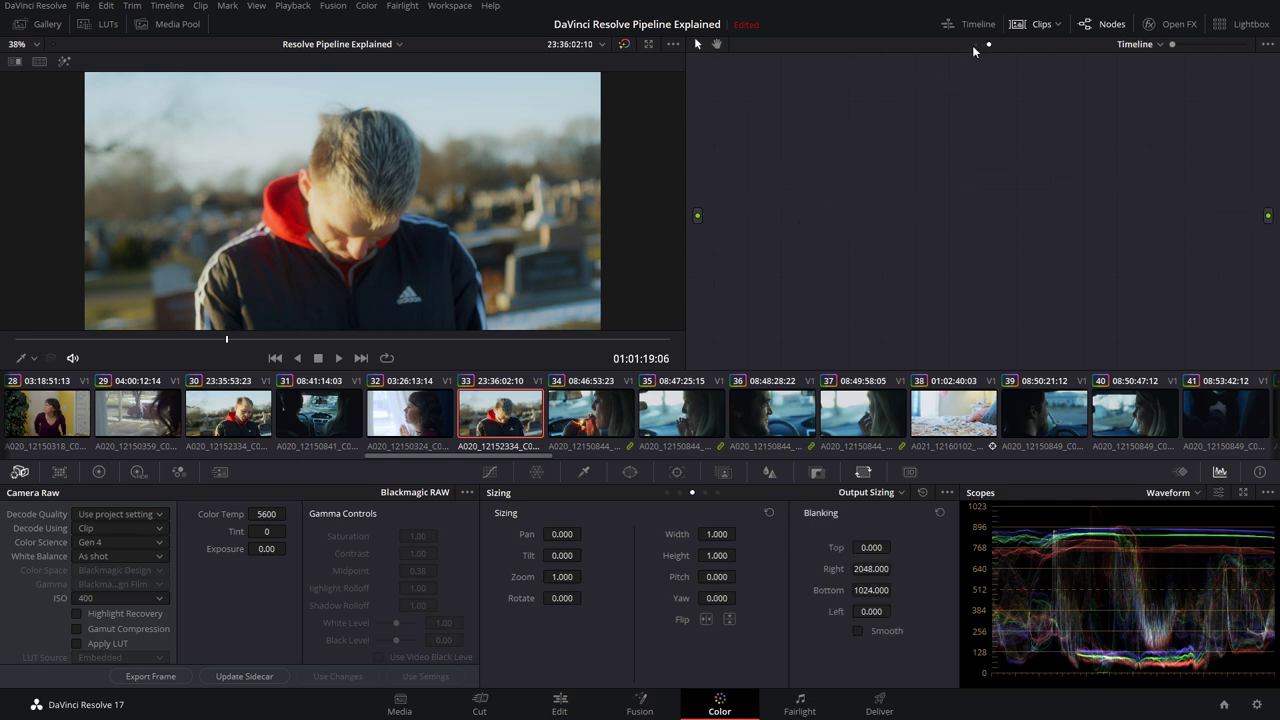
# Return to clip 35 and check which node graph levels are available for a grouped clip.
pyautogui.click(684, 416)
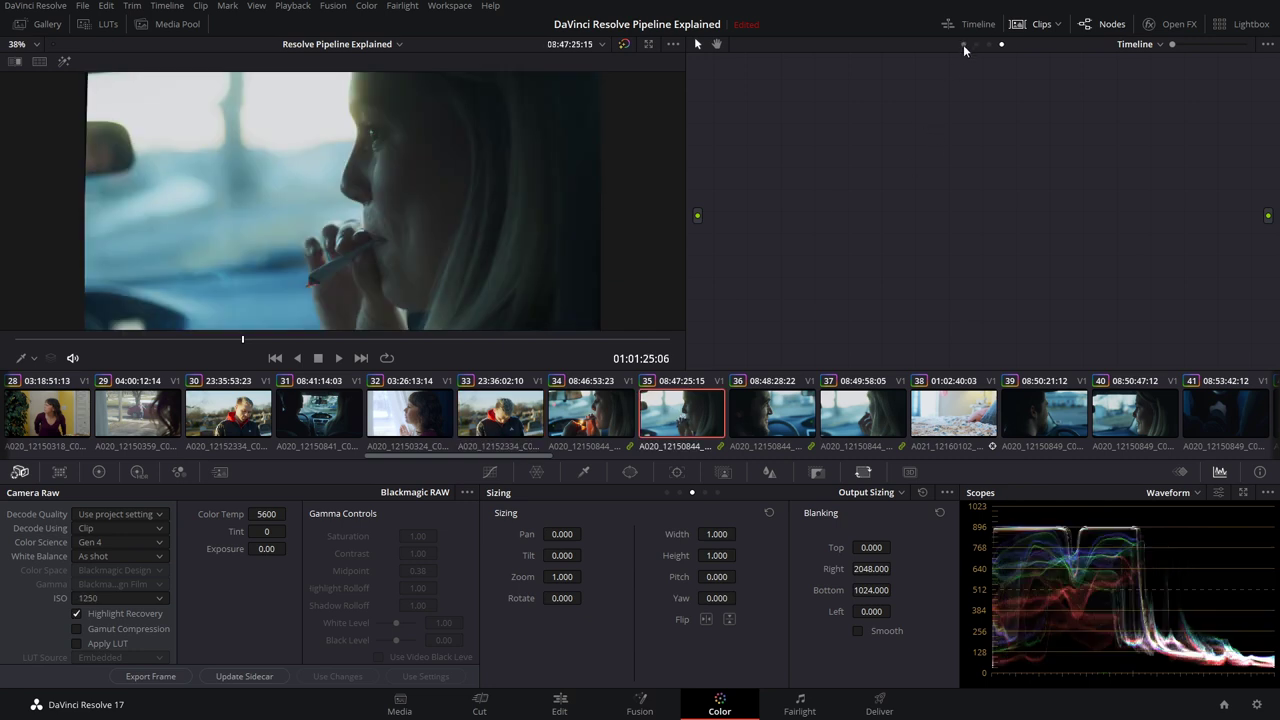
pyautogui.click(1157, 45)
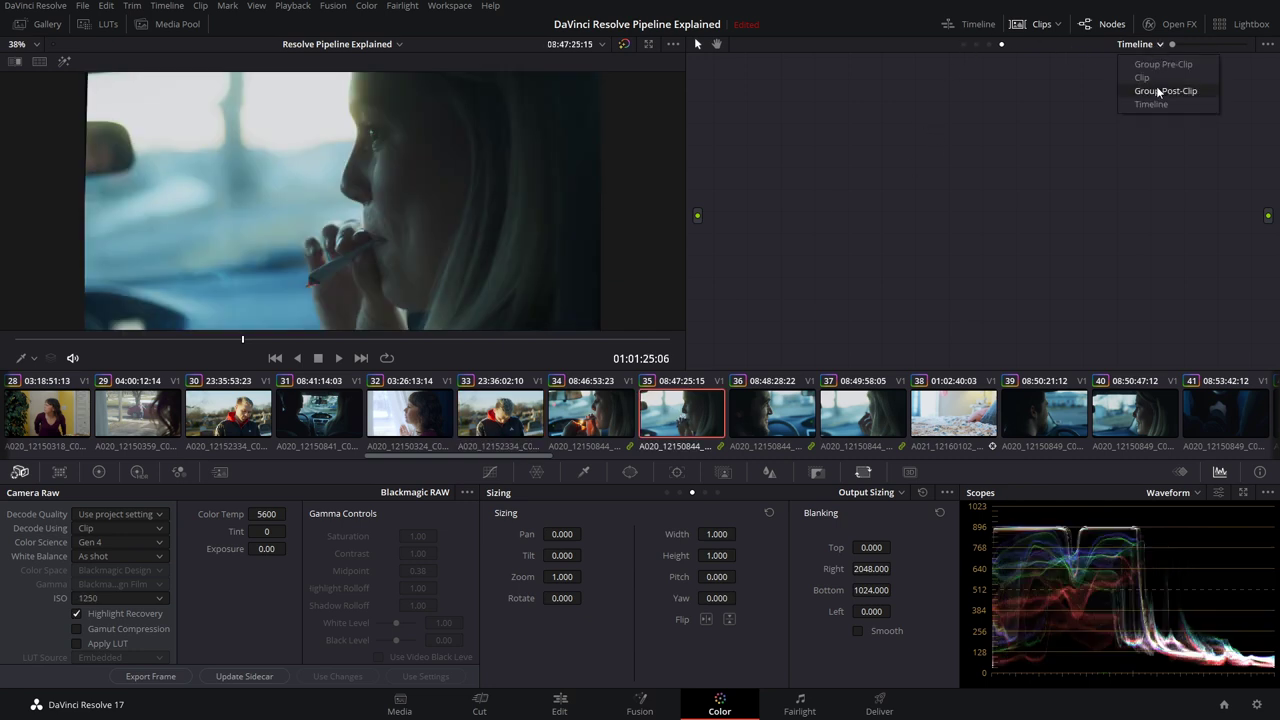
pyautogui.click(1015, 105)
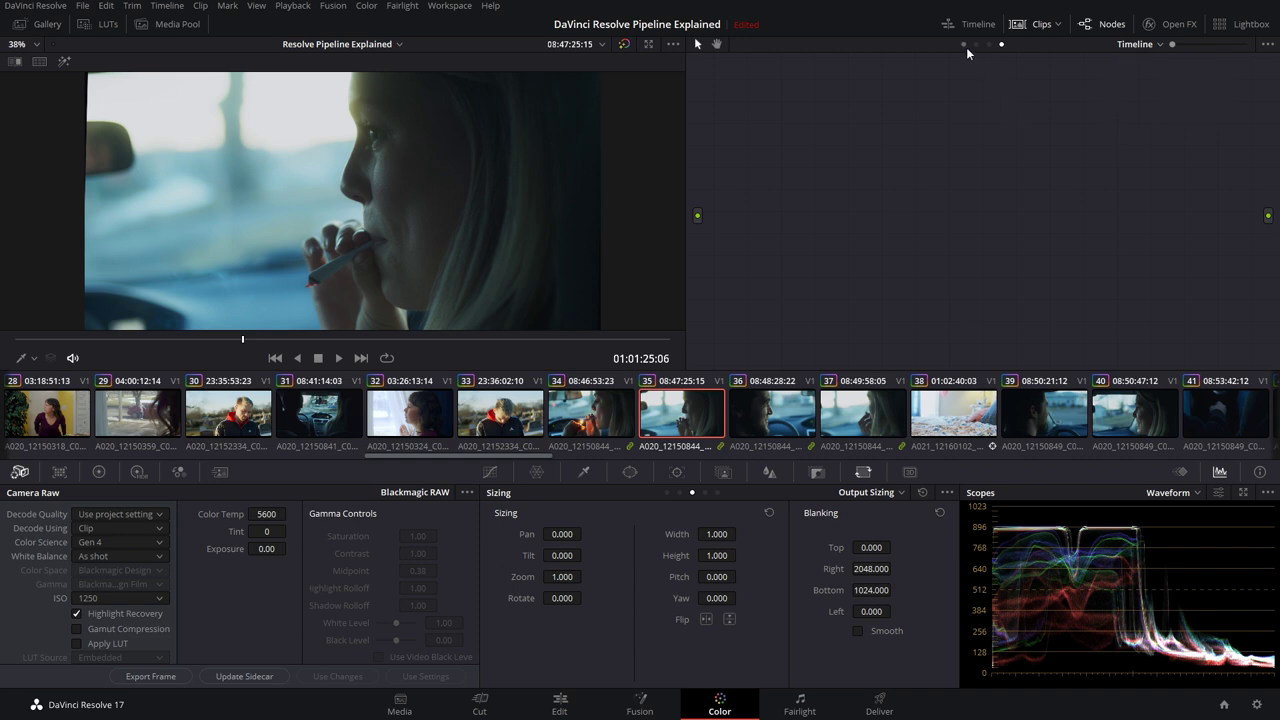
# In the Group Pre-Clip node graph, lower the gamma of node 01 to -0.24 and check the effect on clips 34 to 37.
pyautogui.click(963, 44)
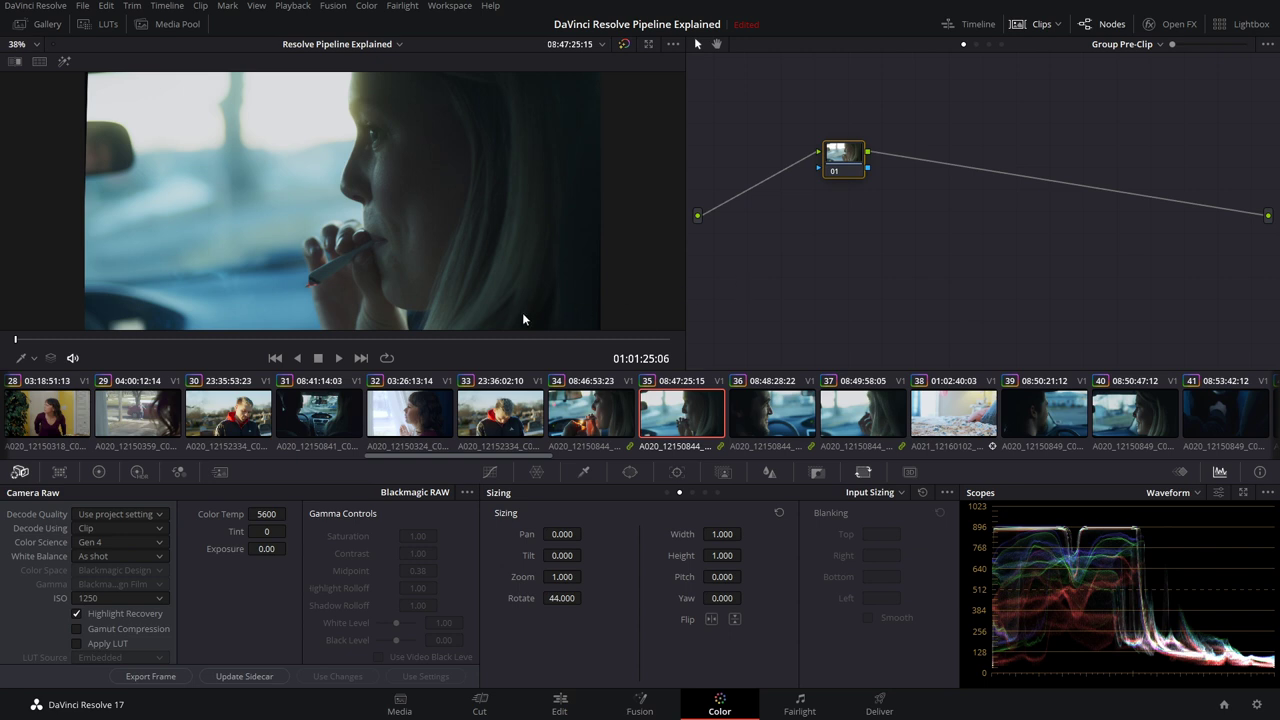
pyautogui.click(98, 471)
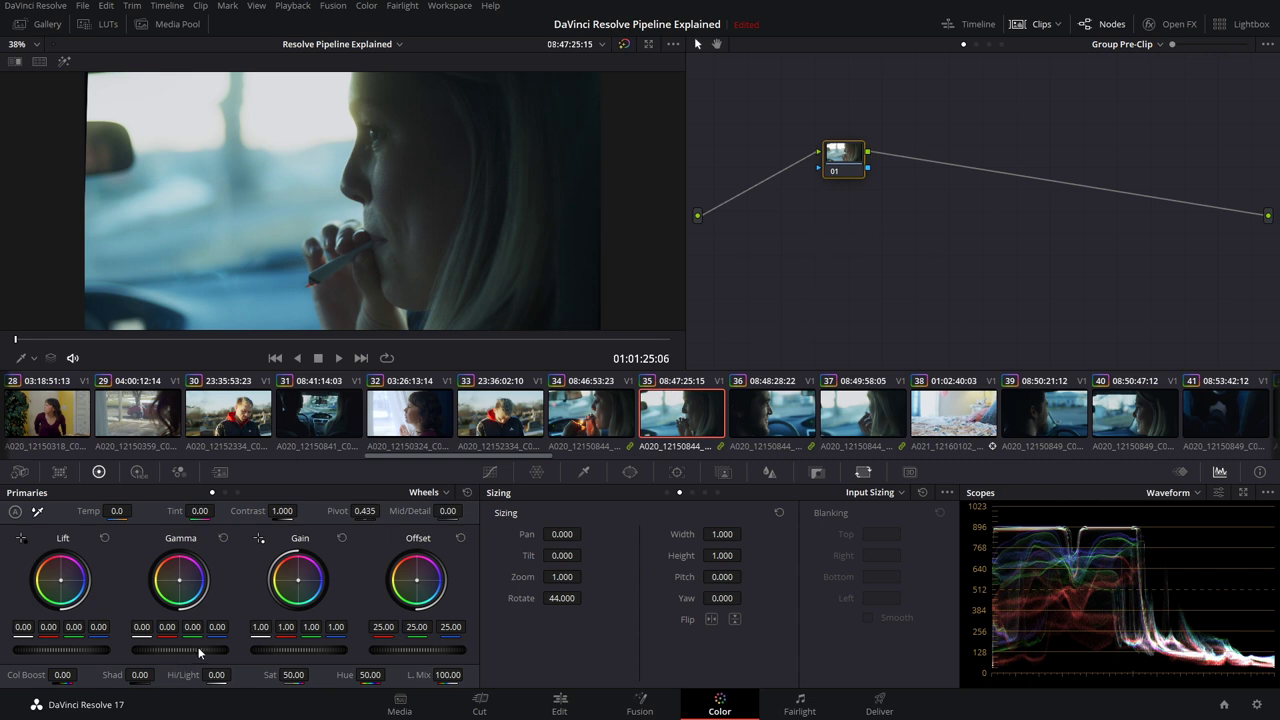
pyautogui.moveTo(199, 652); pyautogui.dragTo(172, 652)
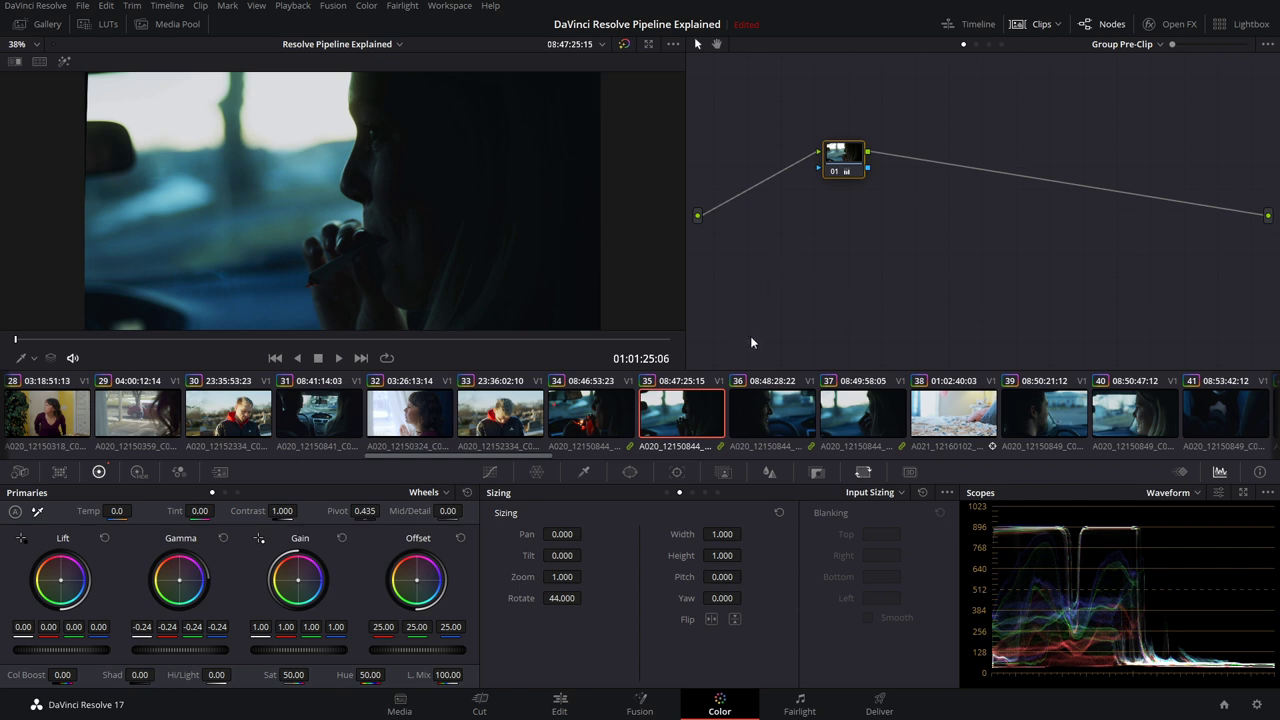
pyautogui.click(783, 430)
pyautogui.click(876, 421)
pyautogui.click(593, 425)
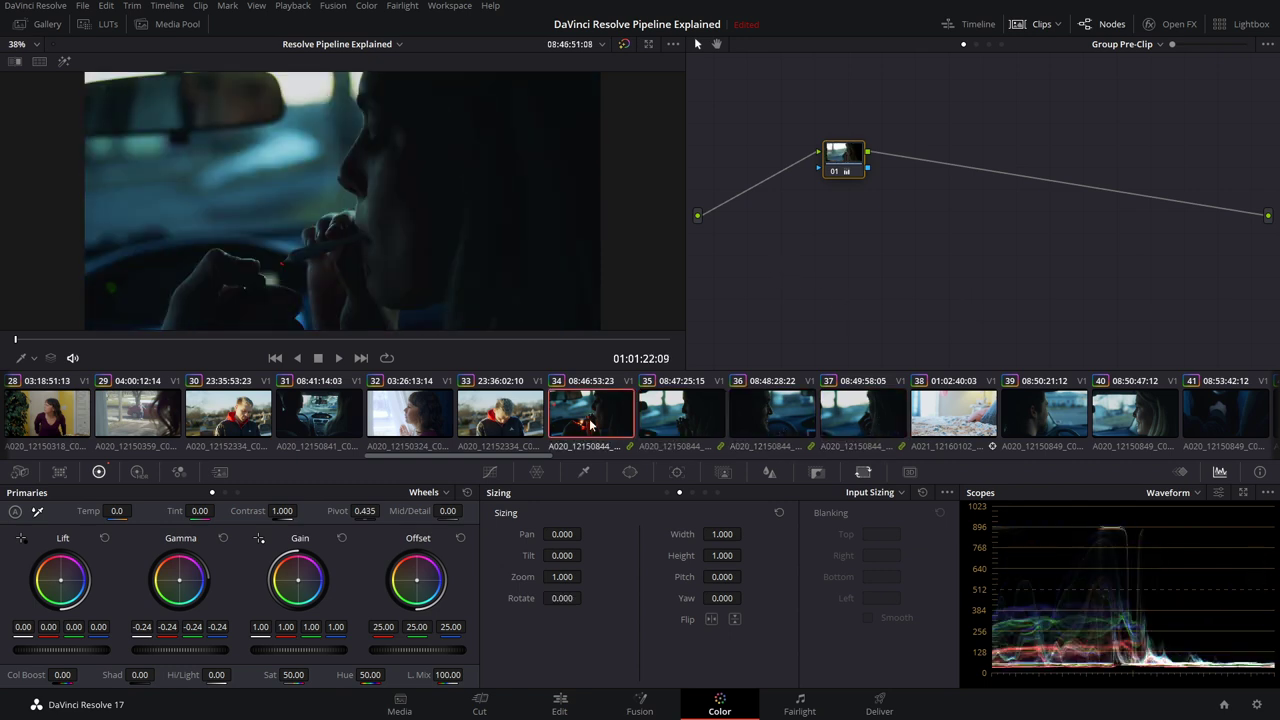
pyautogui.click(683, 423)
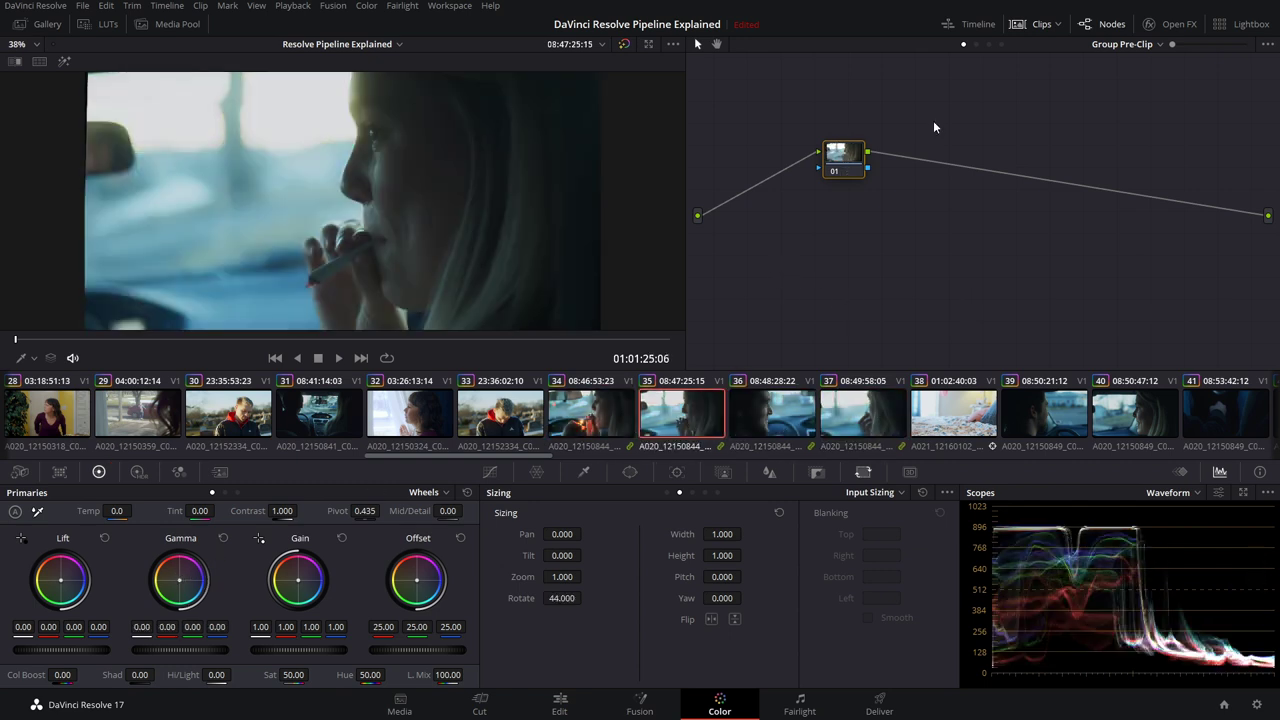
# At clip level, lower clip 35's gamma to -0.26, compare it with clip 36, and reset the gamma.
pyautogui.click(978, 44)
pyautogui.moveTo(218, 650)
pyautogui.mouseDown()
pyautogui.moveTo(190, 650)
pyautogui.moveTo(233, 648)
pyautogui.mouseUp()
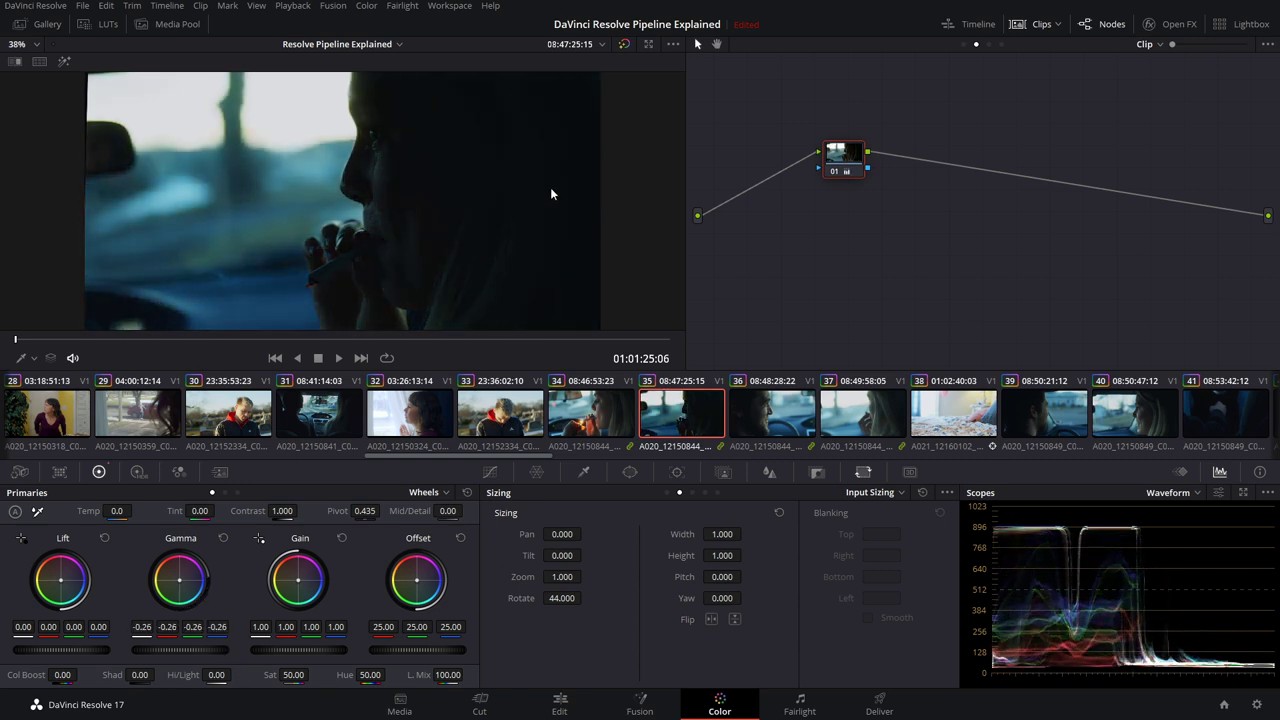
pyautogui.click(765, 412)
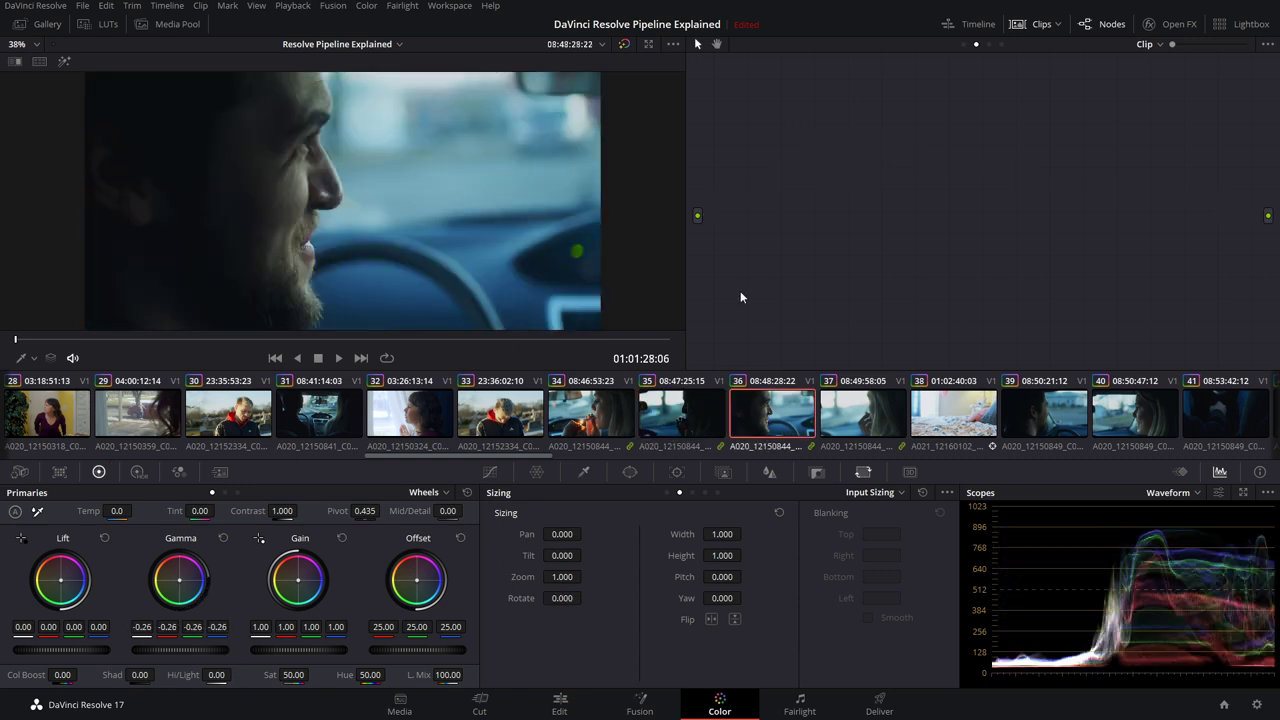
pyautogui.click(714, 428)
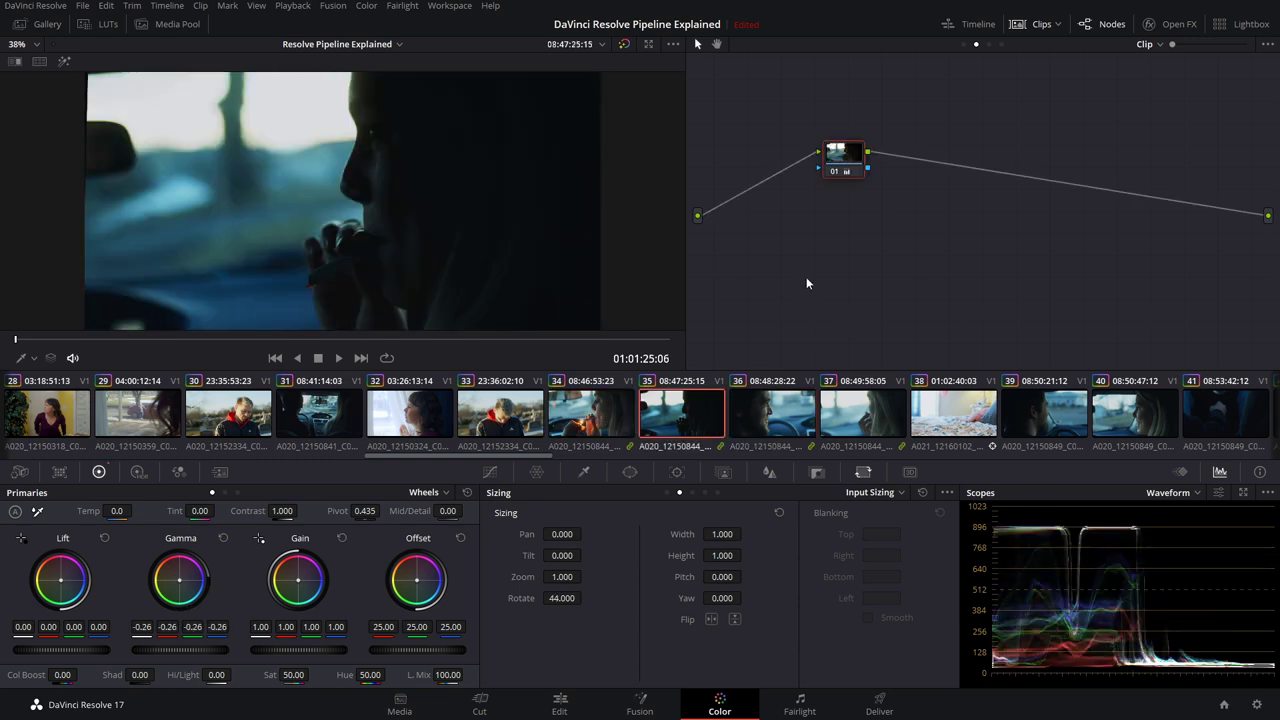
pyautogui.click(222, 538)
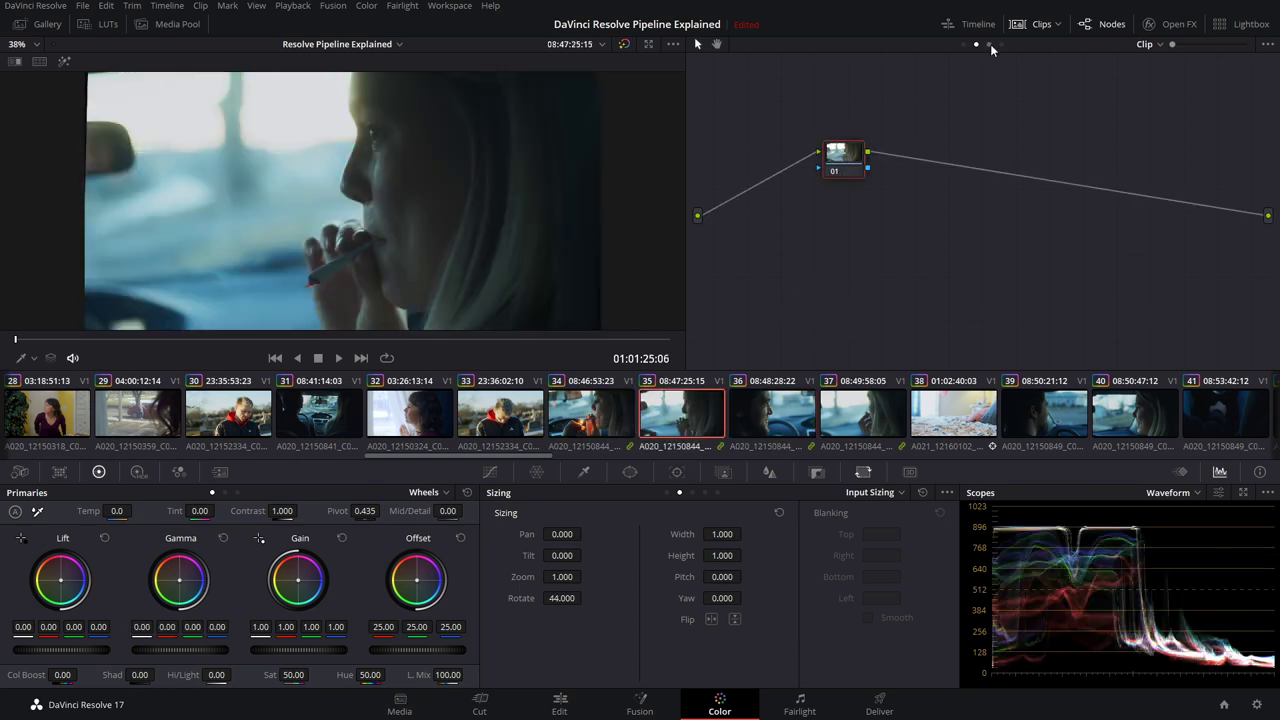
# In the Group Post-Clip graph, lower node 02's gamma to -0.16, check the other clips in the group, and reset the gamma.
pyautogui.click(989, 44)
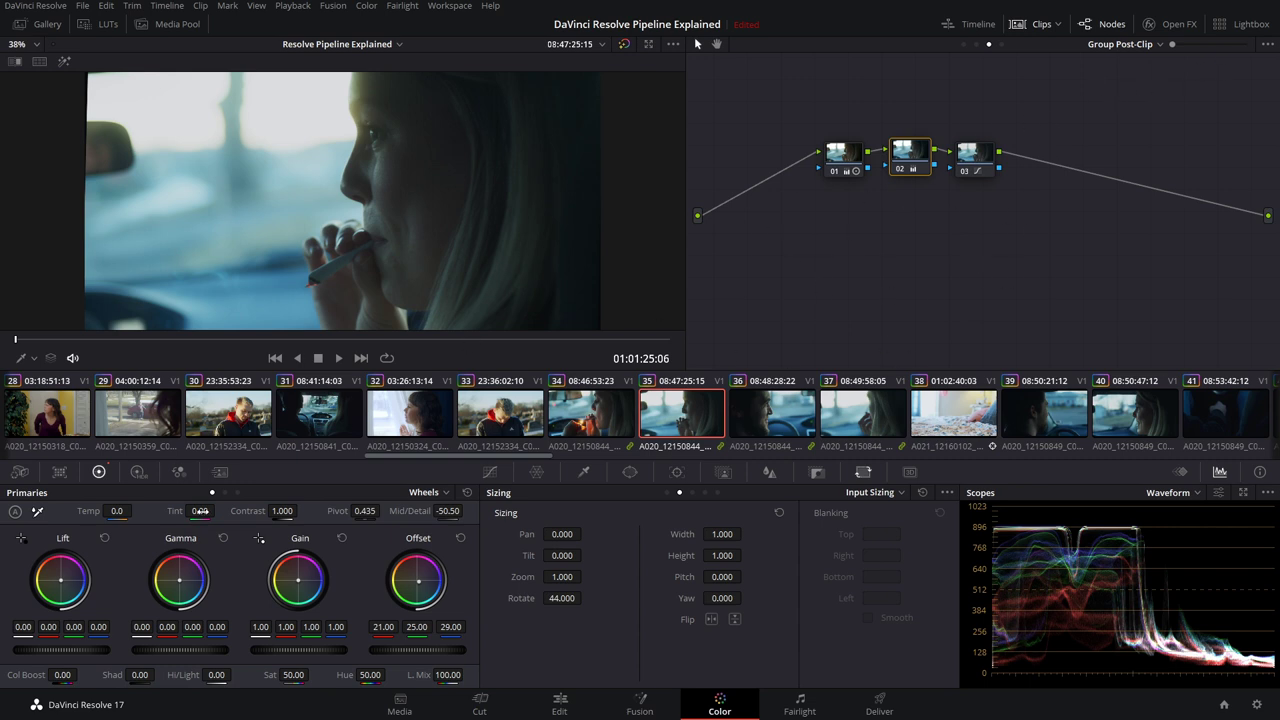
pyautogui.moveTo(193, 654); pyautogui.dragTo(197, 655)
pyautogui.click(771, 416)
pyautogui.click(845, 417)
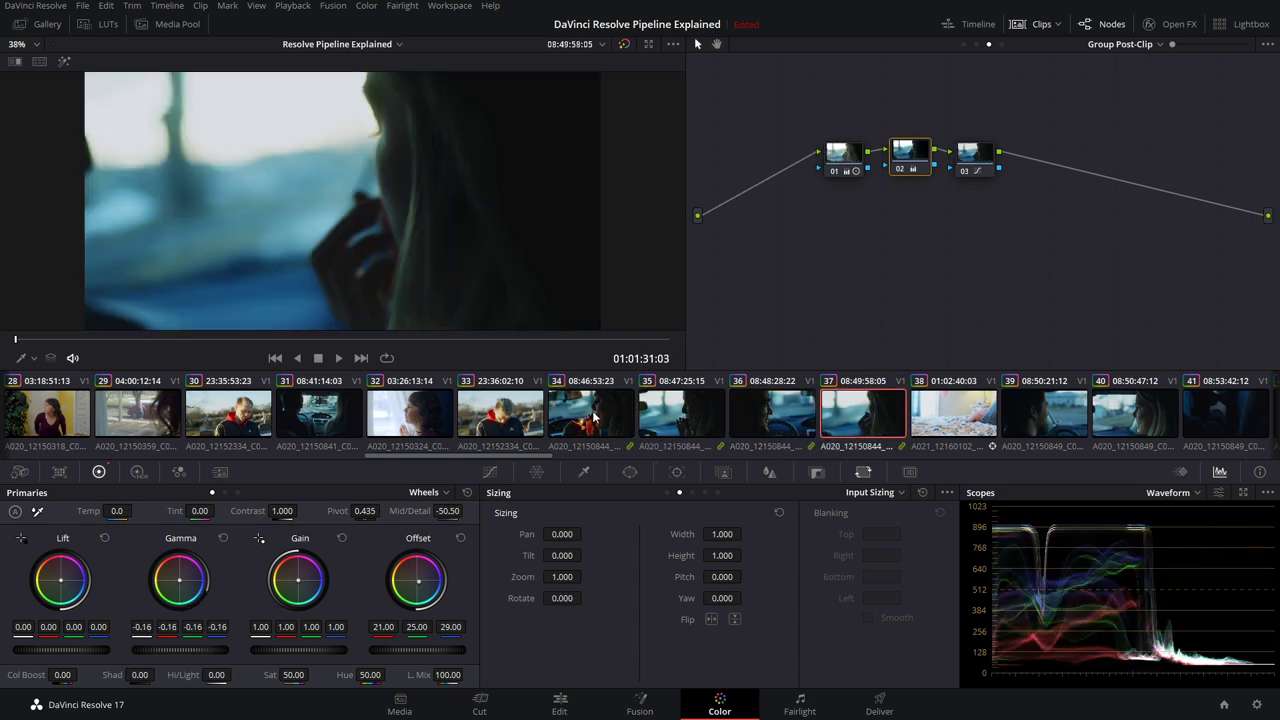
pyautogui.click(594, 418)
pyautogui.click(698, 422)
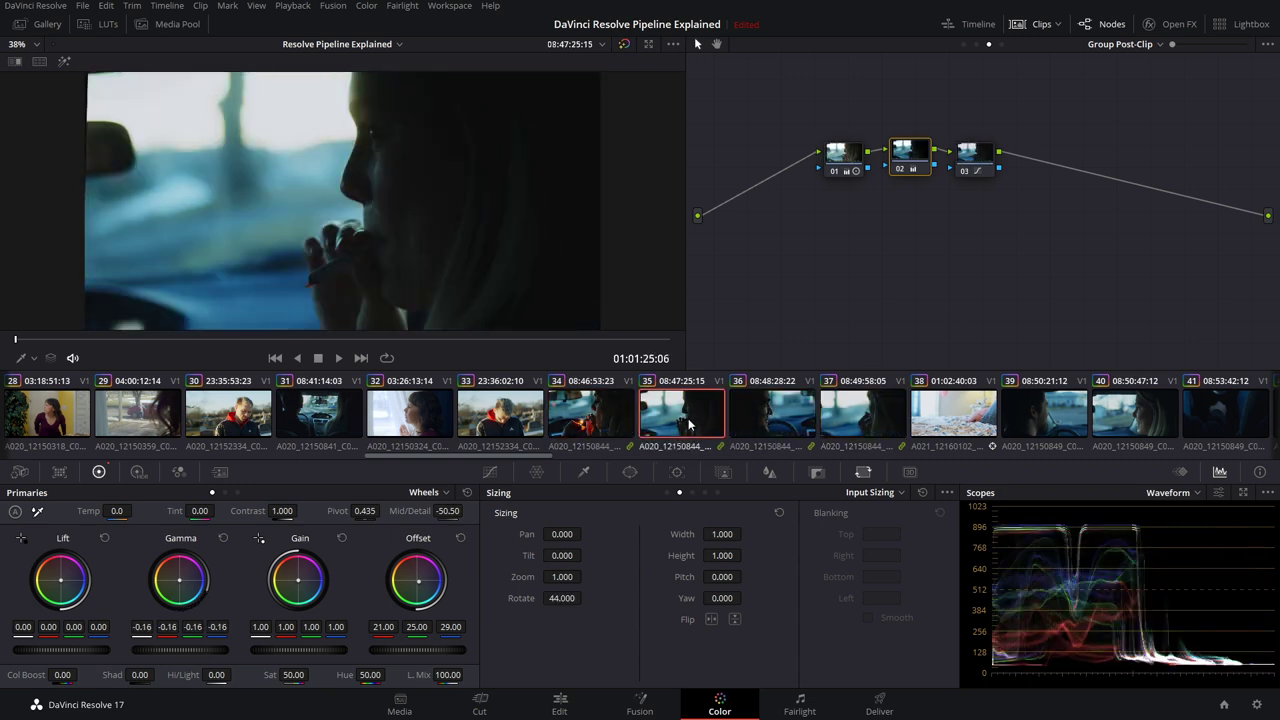
pyautogui.click(223, 539)
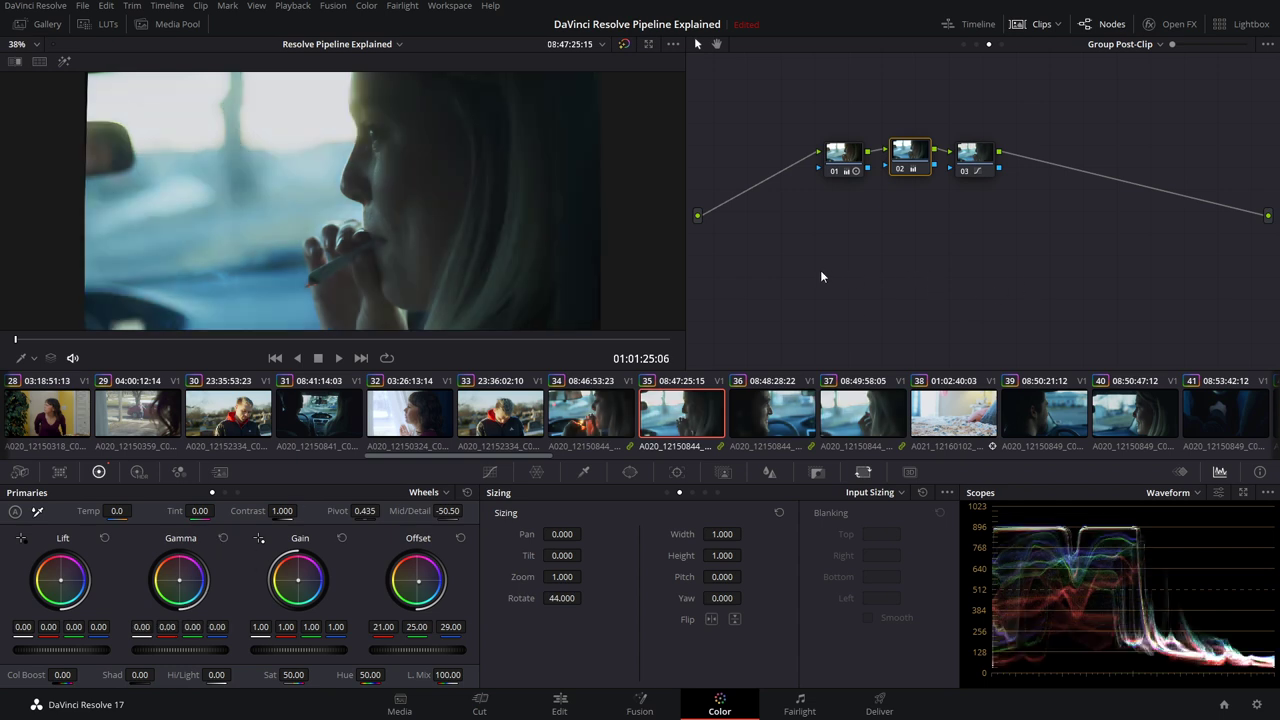
# Review clip 35's node graphs in order from Group Pre-Clip through Clip to Group Post-Clip.
pyautogui.click(962, 45)
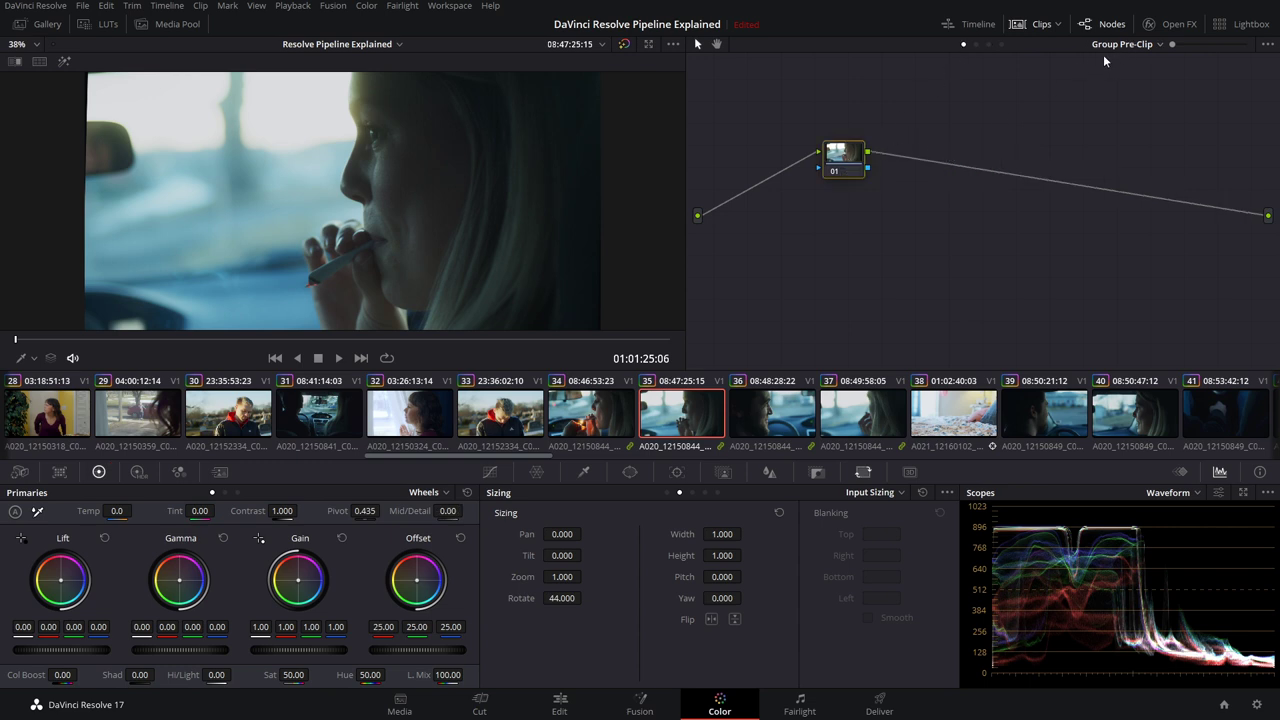
pyautogui.click(976, 45)
pyautogui.click(990, 44)
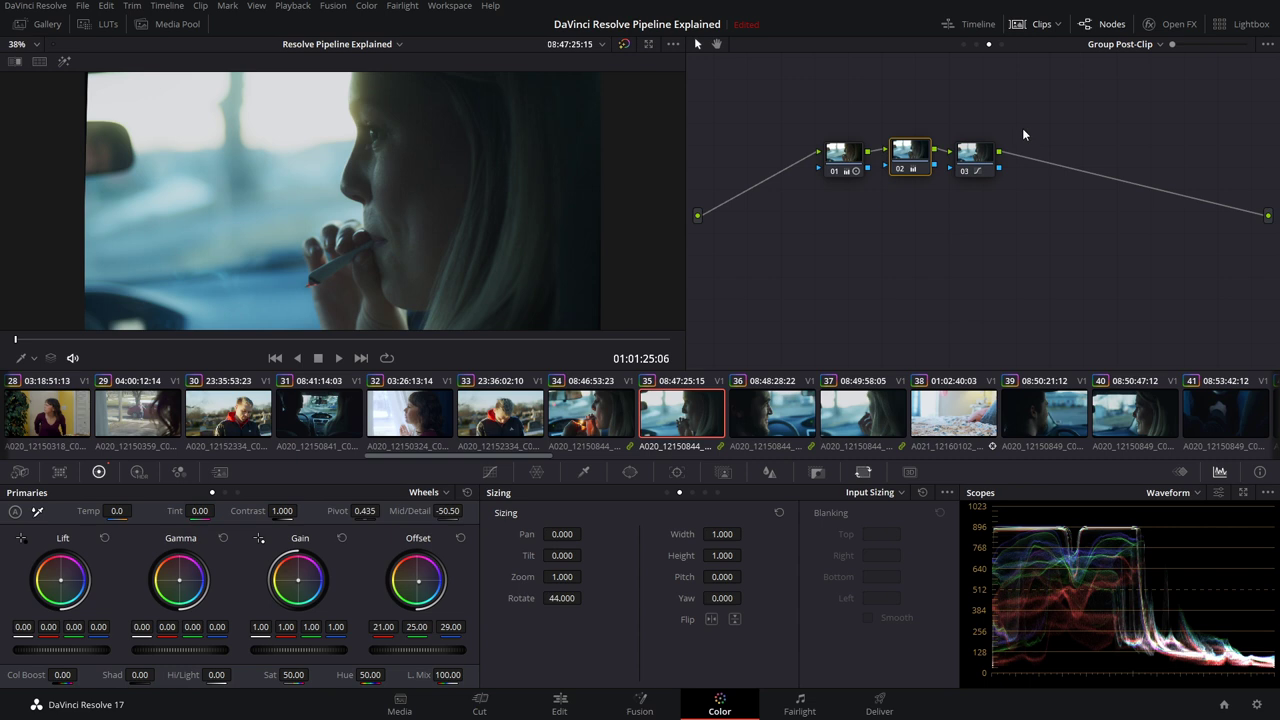
# Review clip 36's Timeline, Group Pre-Clip and Clip node graphs, and examine the Motion Effects settings at the pre-clip level.
pyautogui.press('Down')
pyautogui.click(1001, 45)
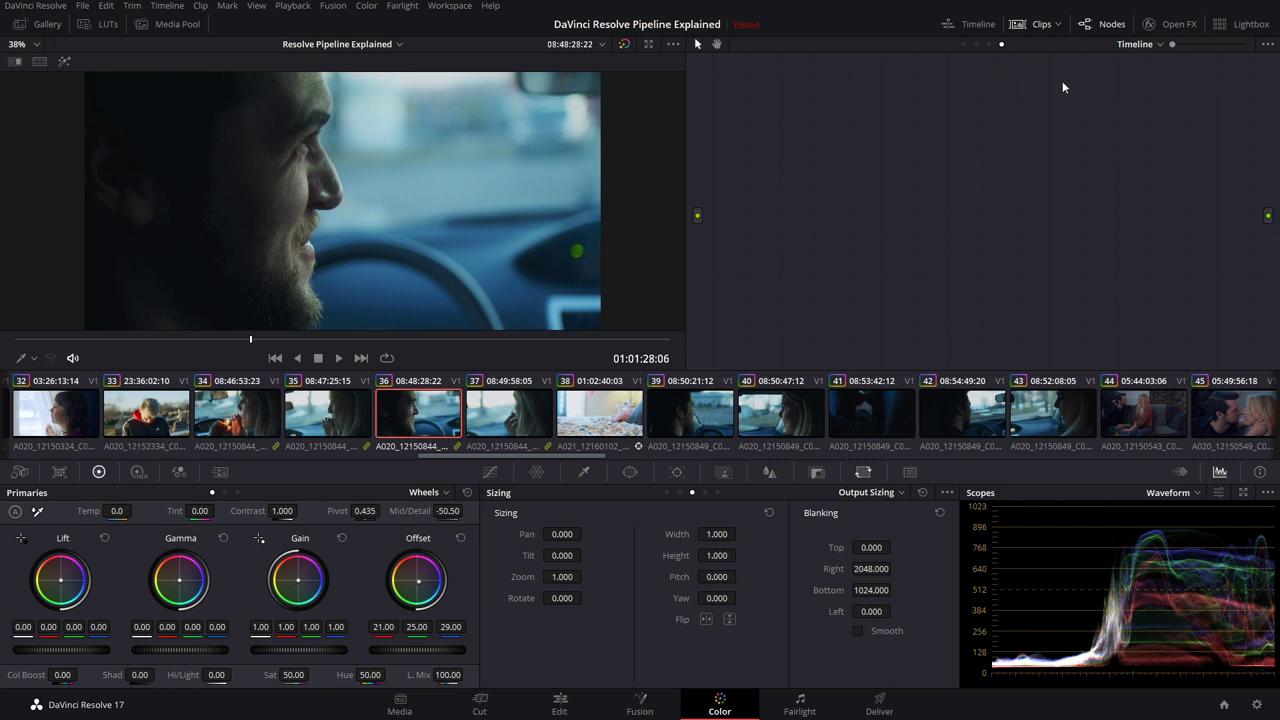
pyautogui.click(965, 44)
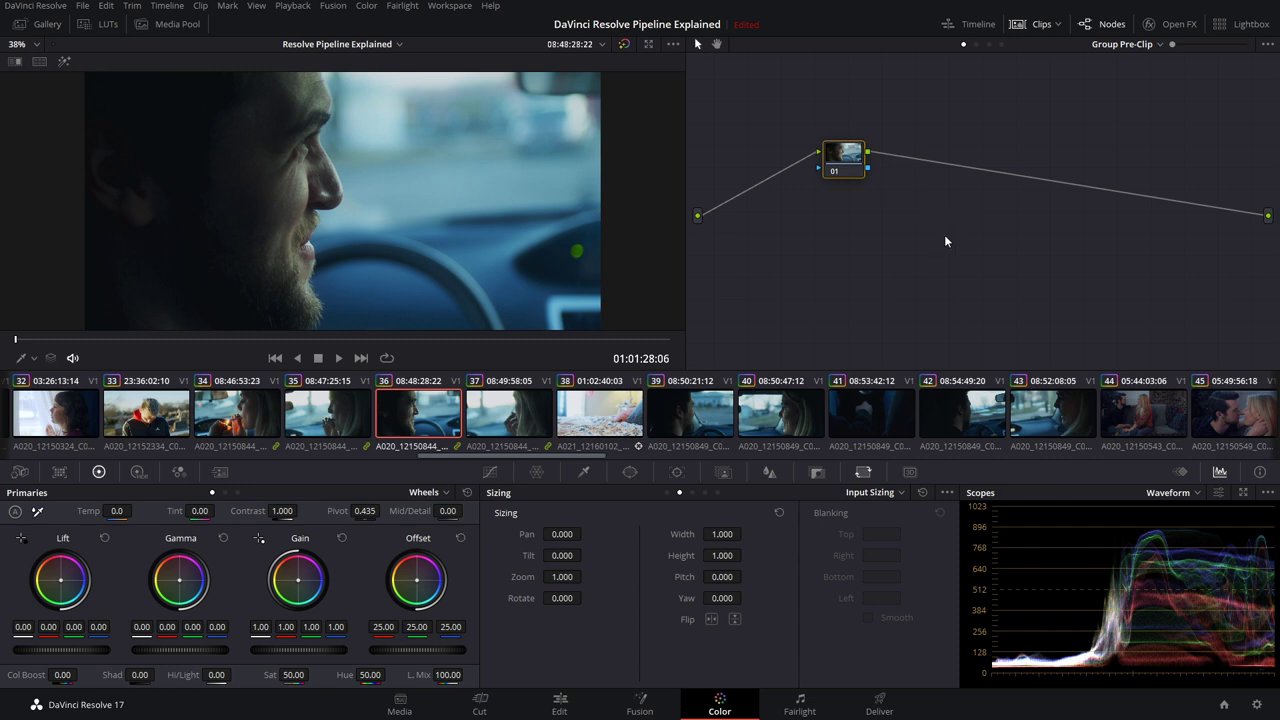
pyautogui.click(978, 44)
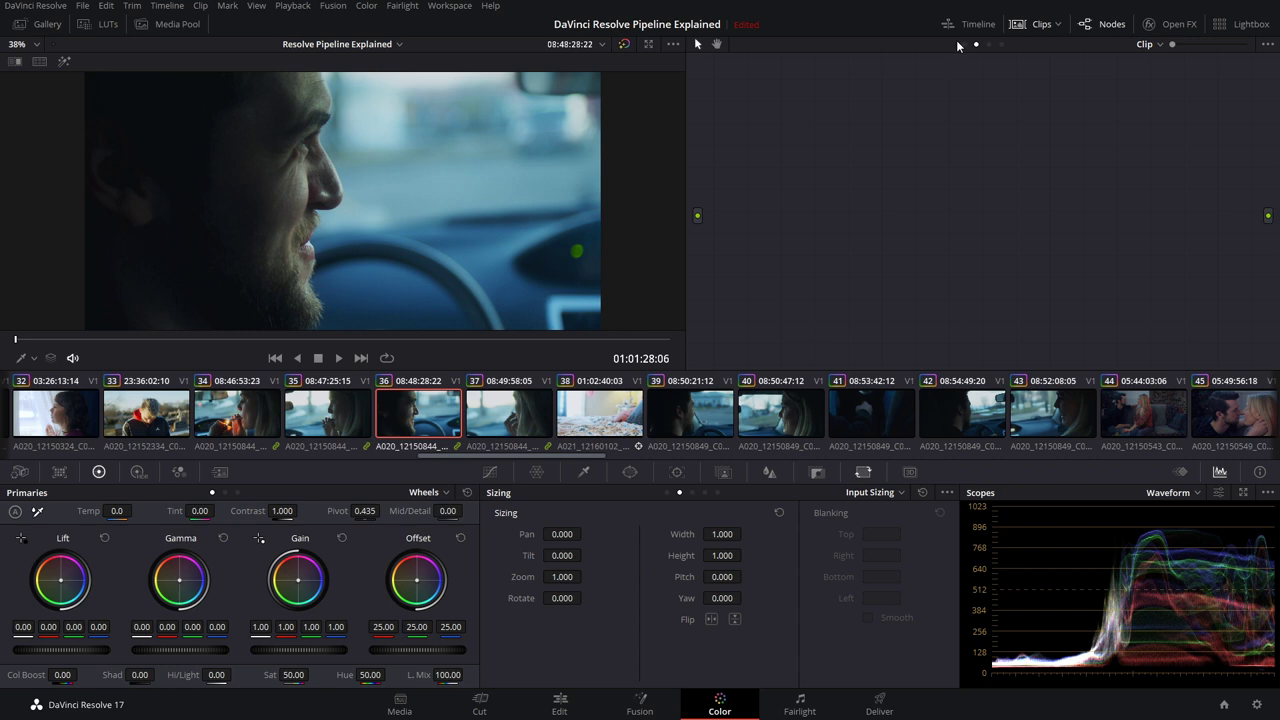
pyautogui.click(960, 44)
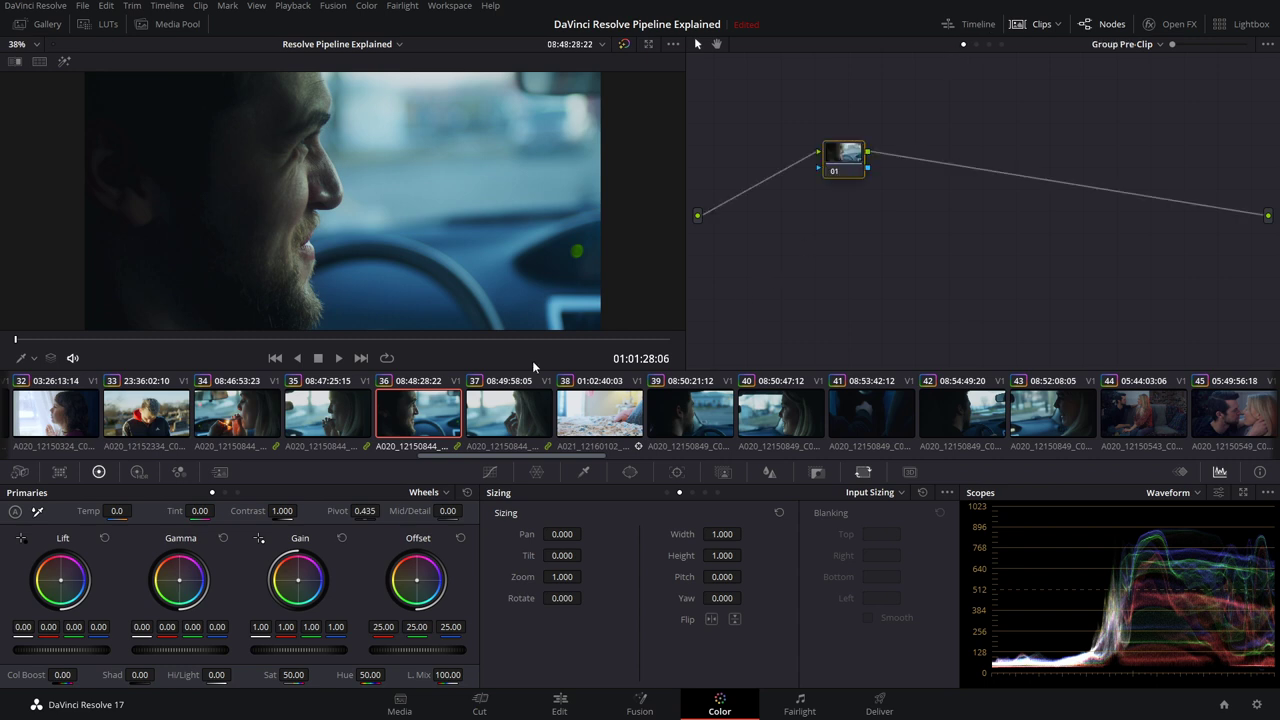
pyautogui.click(220, 471)
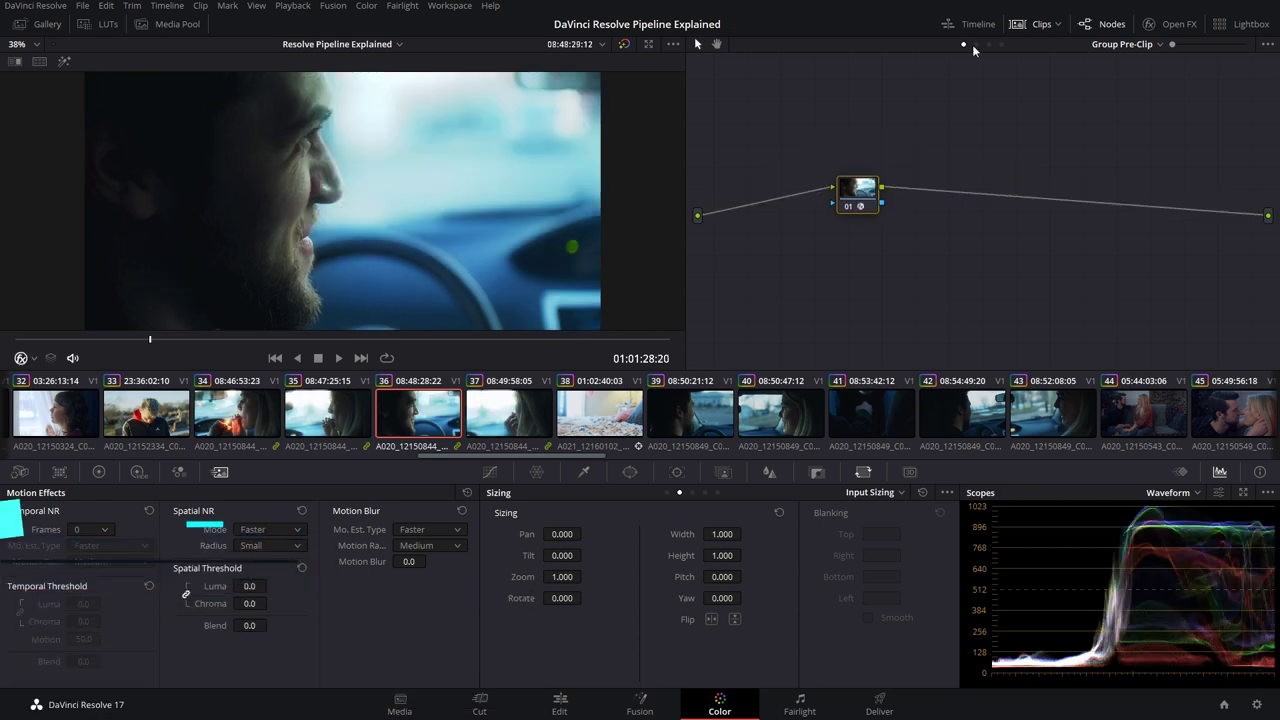
# Add a serial node at clip level on clip 36, try lowering its gamma to -0.02, and reset the gamma.
pyautogui.click(975, 45)
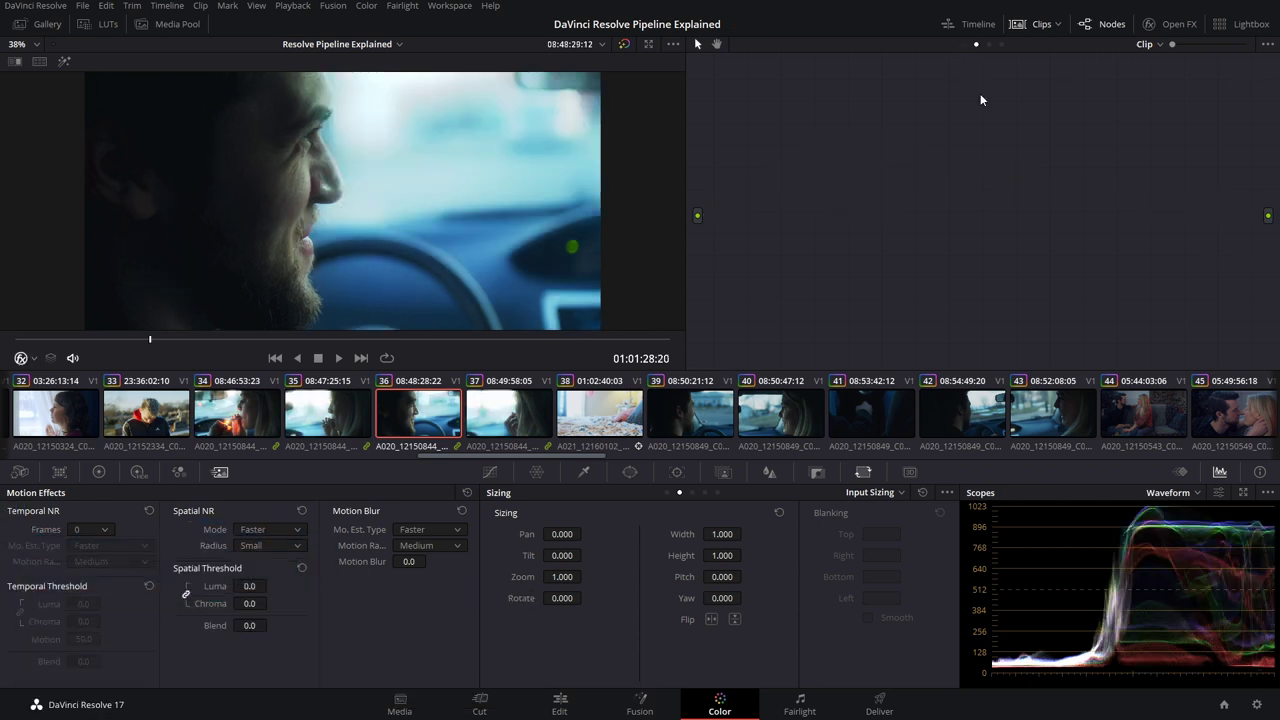
pyautogui.hotkey('alt', 's')
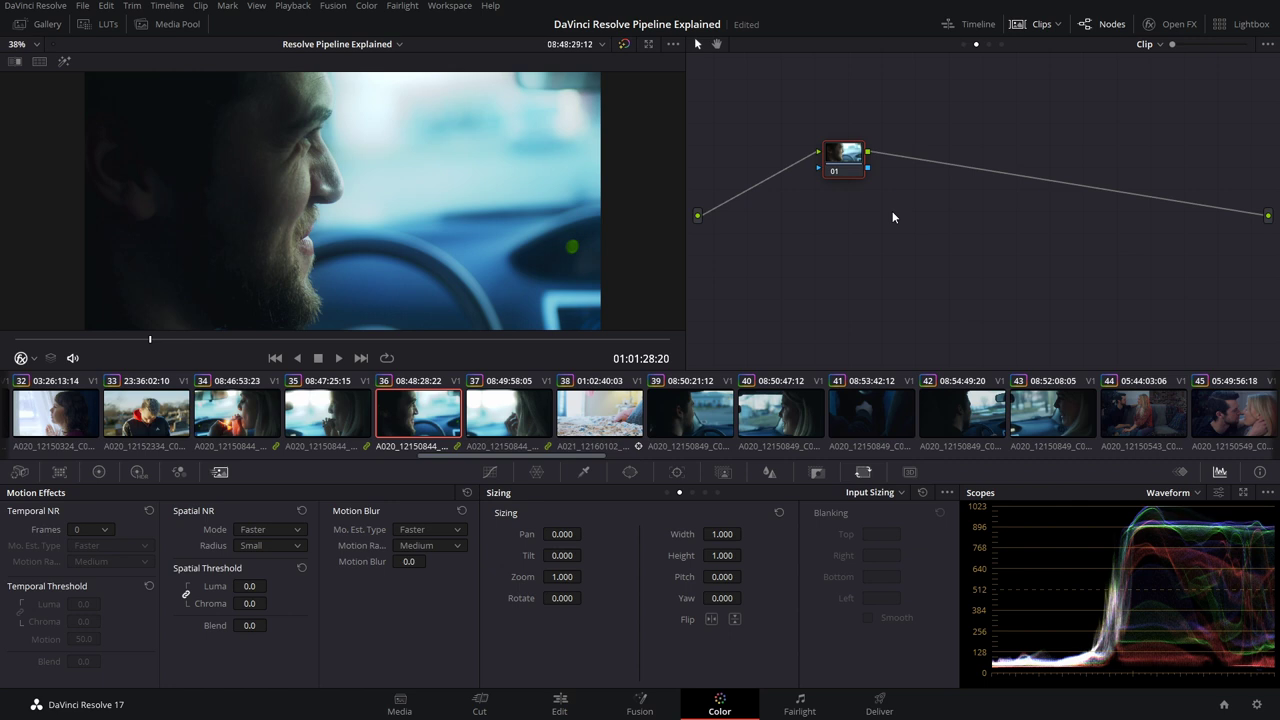
pyautogui.click(98, 471)
pyautogui.moveTo(192, 657); pyautogui.dragTo(184, 657)
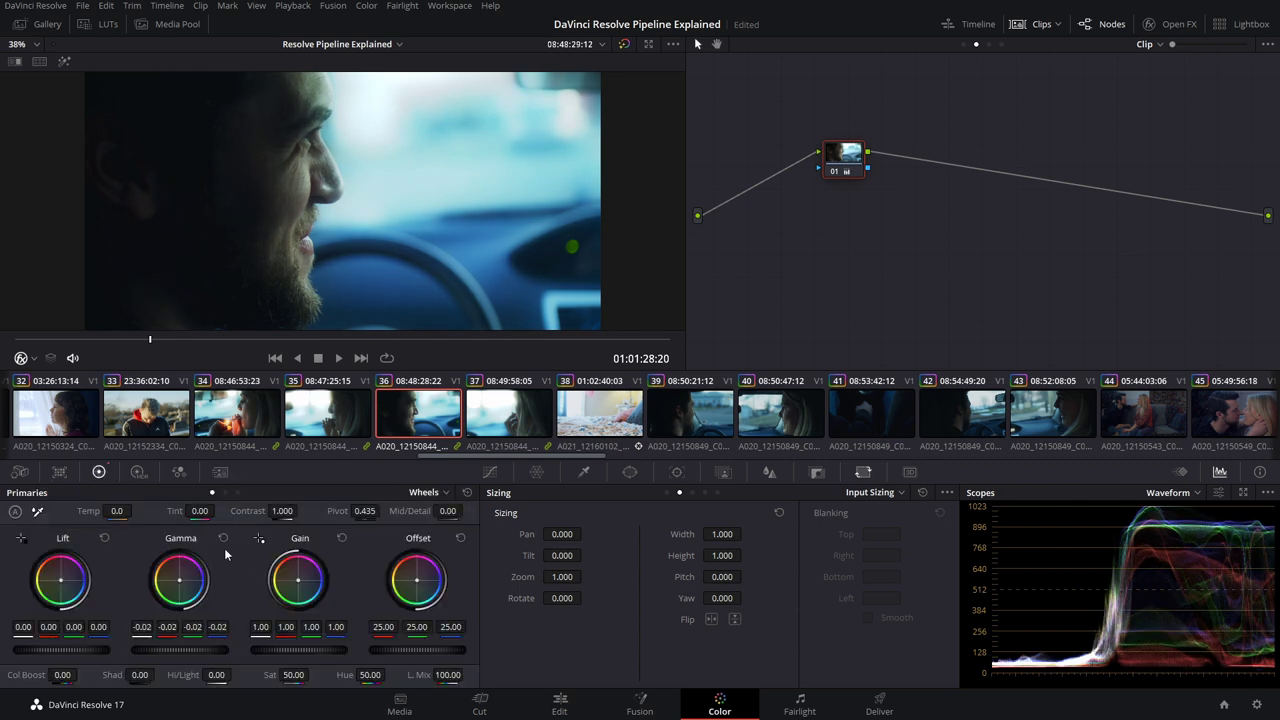
pyautogui.click(224, 538)
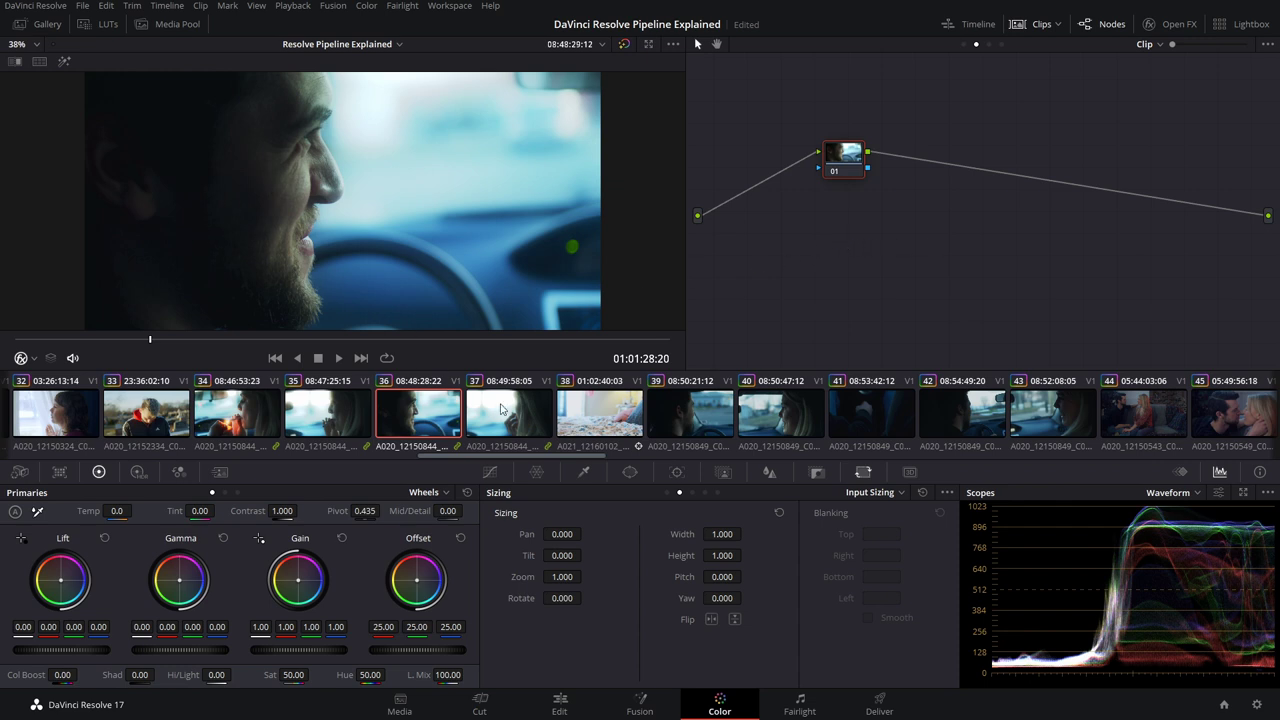
# Compare clip 34 with clip 36, and raise the Log shadows of clip 36's node 01 to 0.25.
pyautogui.click(251, 421)
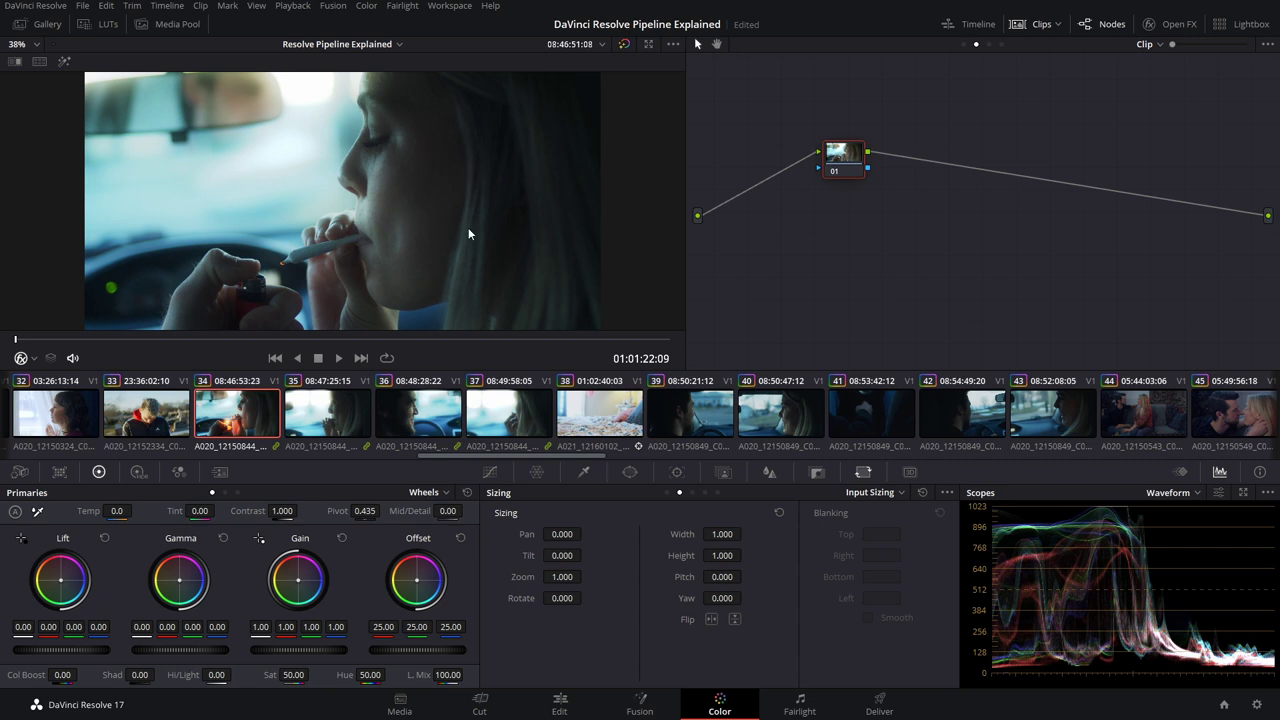
pyautogui.click(420, 416)
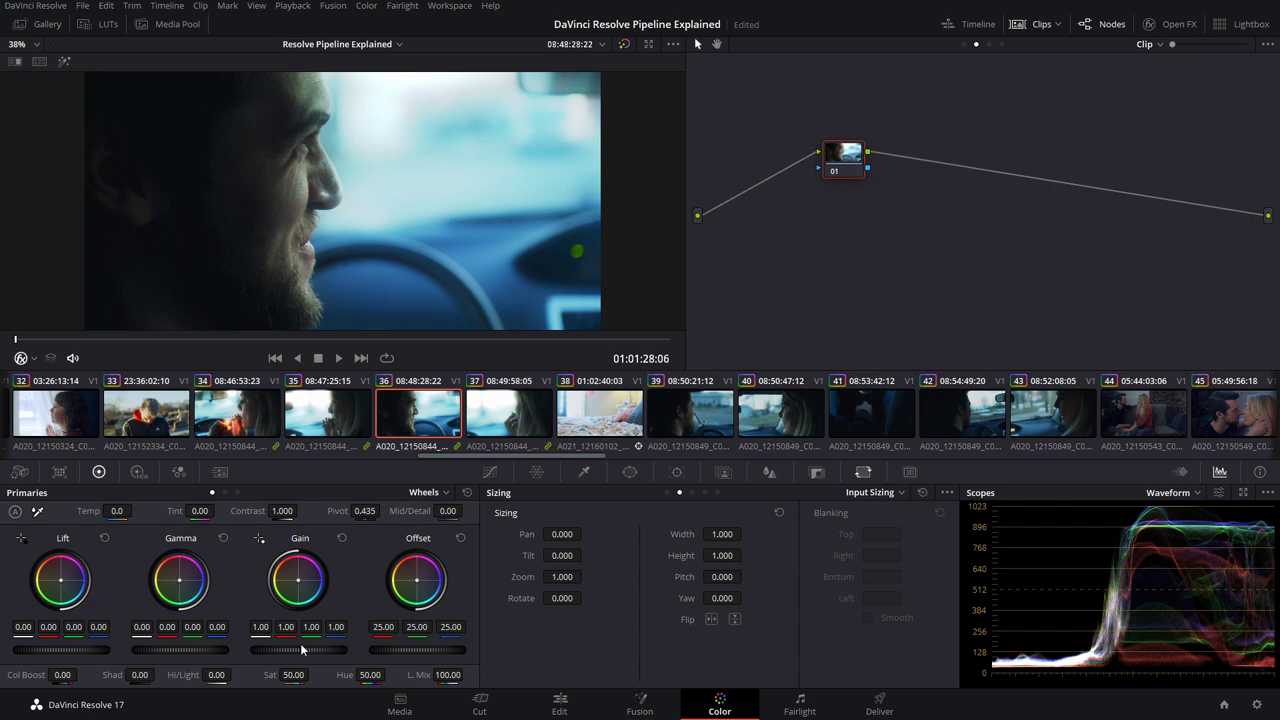
pyautogui.click(238, 492)
pyautogui.moveTo(45, 646); pyautogui.dragTo(100, 646)
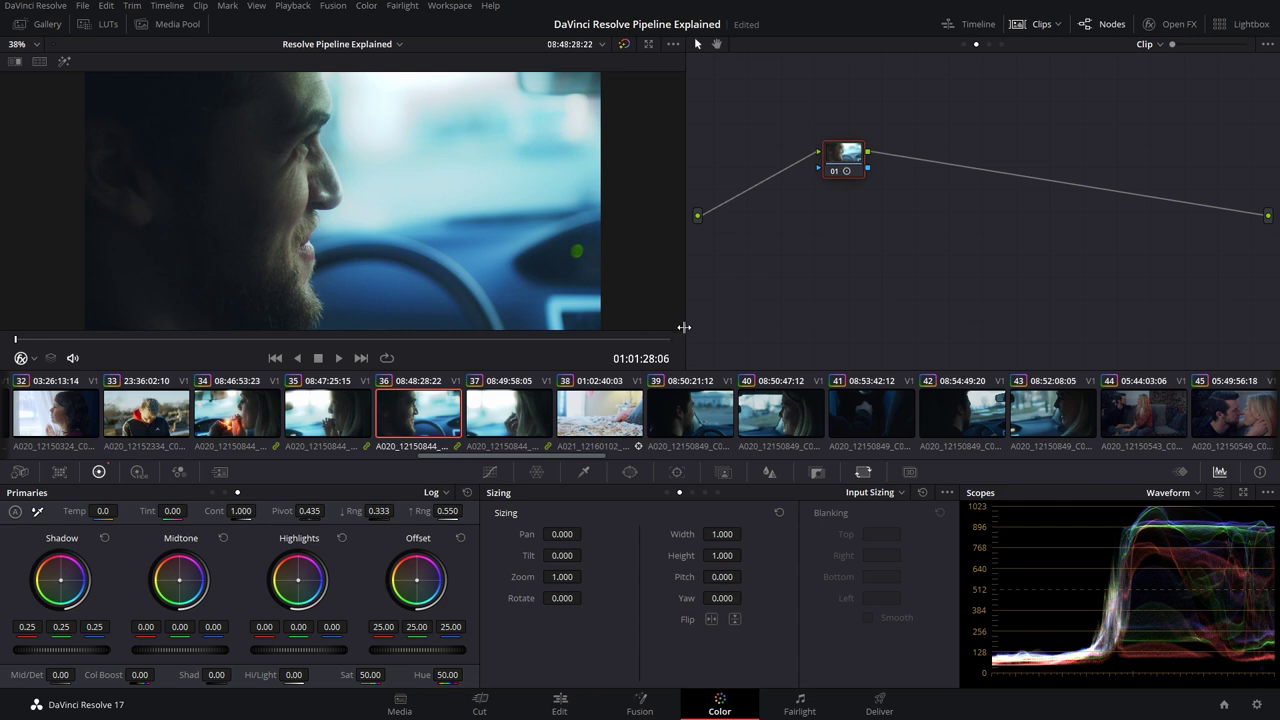
# Add serial nodes 02 and 03 to clip 36, and set node 02's gamma to -0.05 and gain to 1.08.
pyautogui.hotkey('alt', 's')
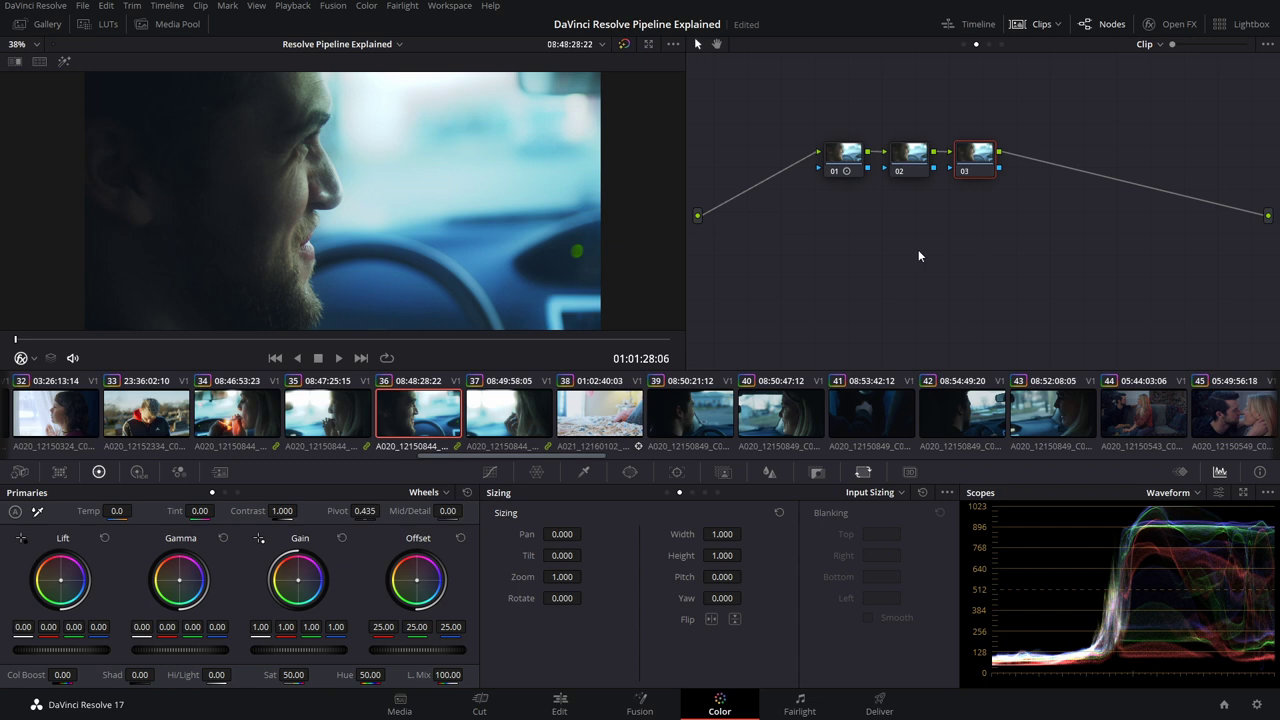
pyautogui.hotkey('shift', 'alt', ';')
pyautogui.moveTo(208, 645); pyautogui.dragTo(300, 648)
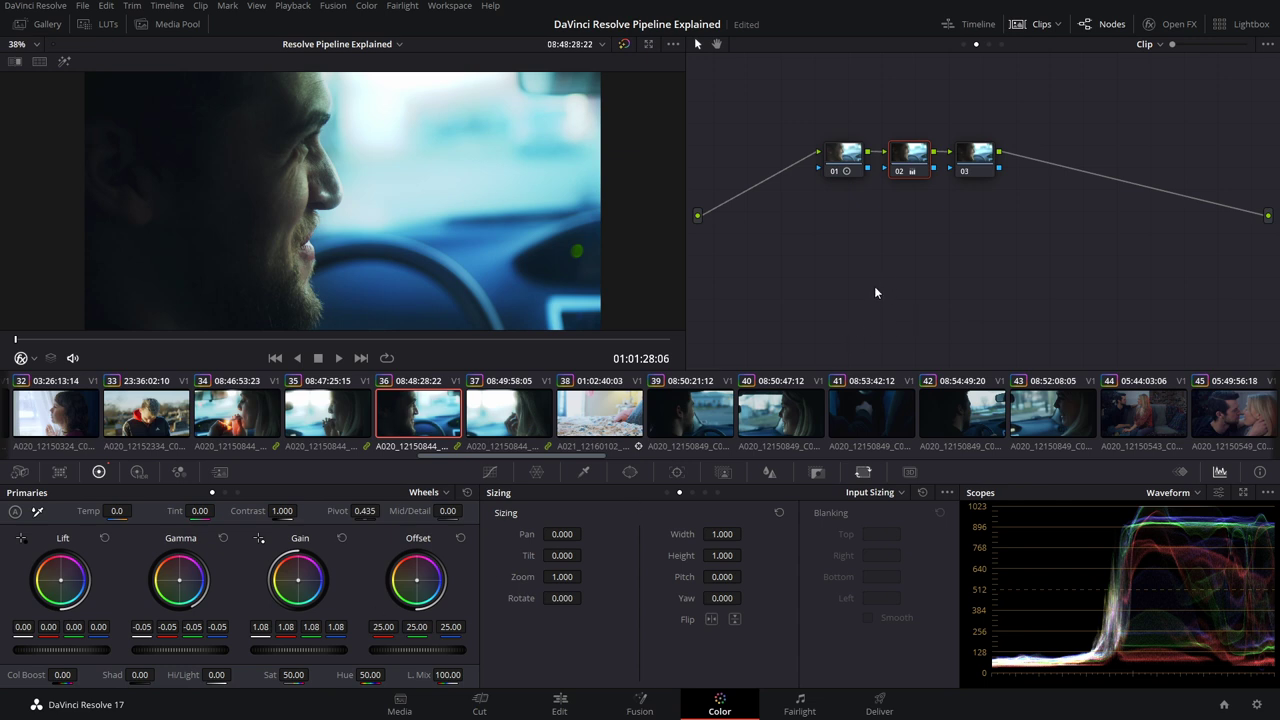
# Grab a still of clip 36 into the Stills 3 album and inspect the node graph saved with it.
pyautogui.click(38, 25)
pyautogui.hotkey('ctrl', 'alt', 'g')
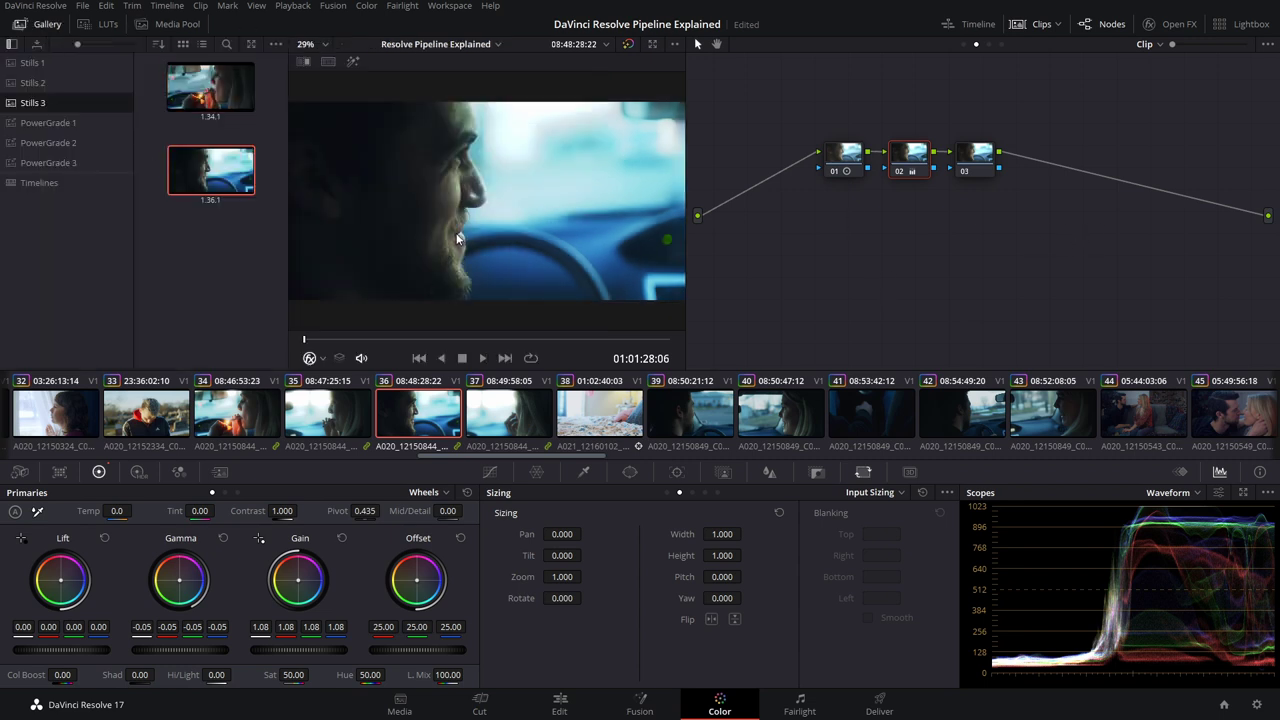
pyautogui.rightClick(228, 177)
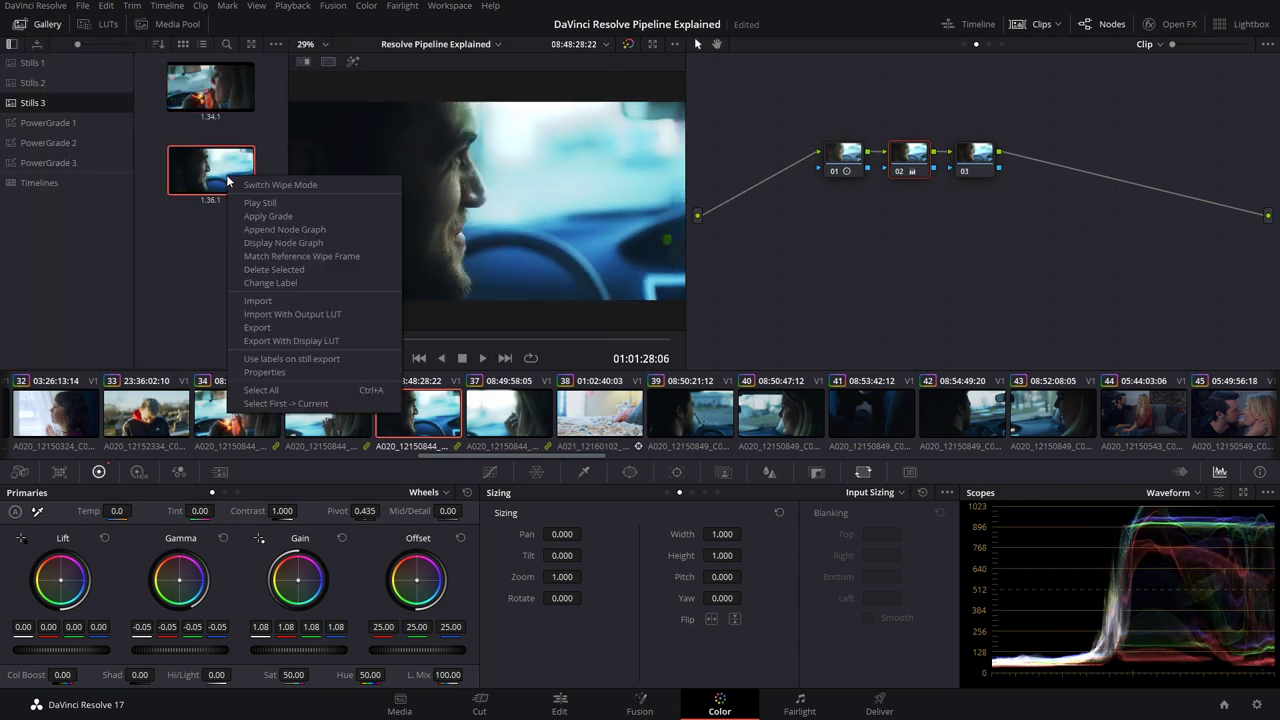
pyautogui.click(271, 243)
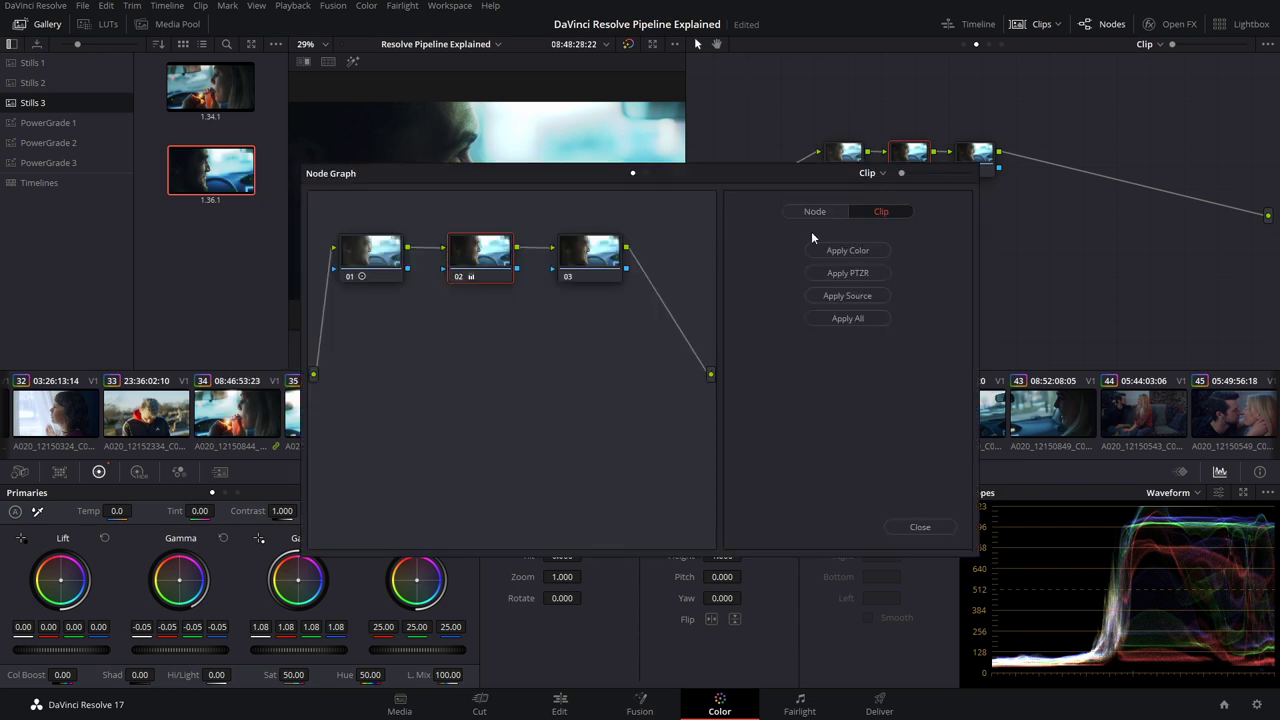
pyautogui.click(920, 529)
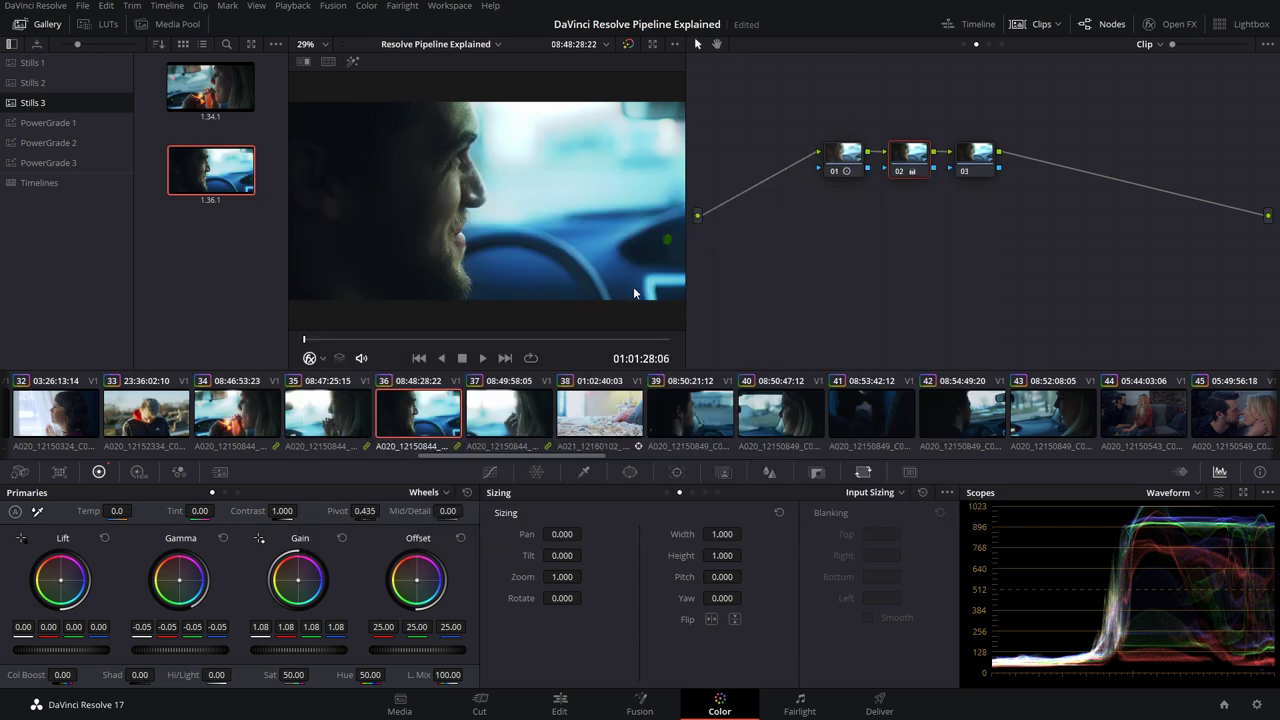
pyautogui.click(42, 25)
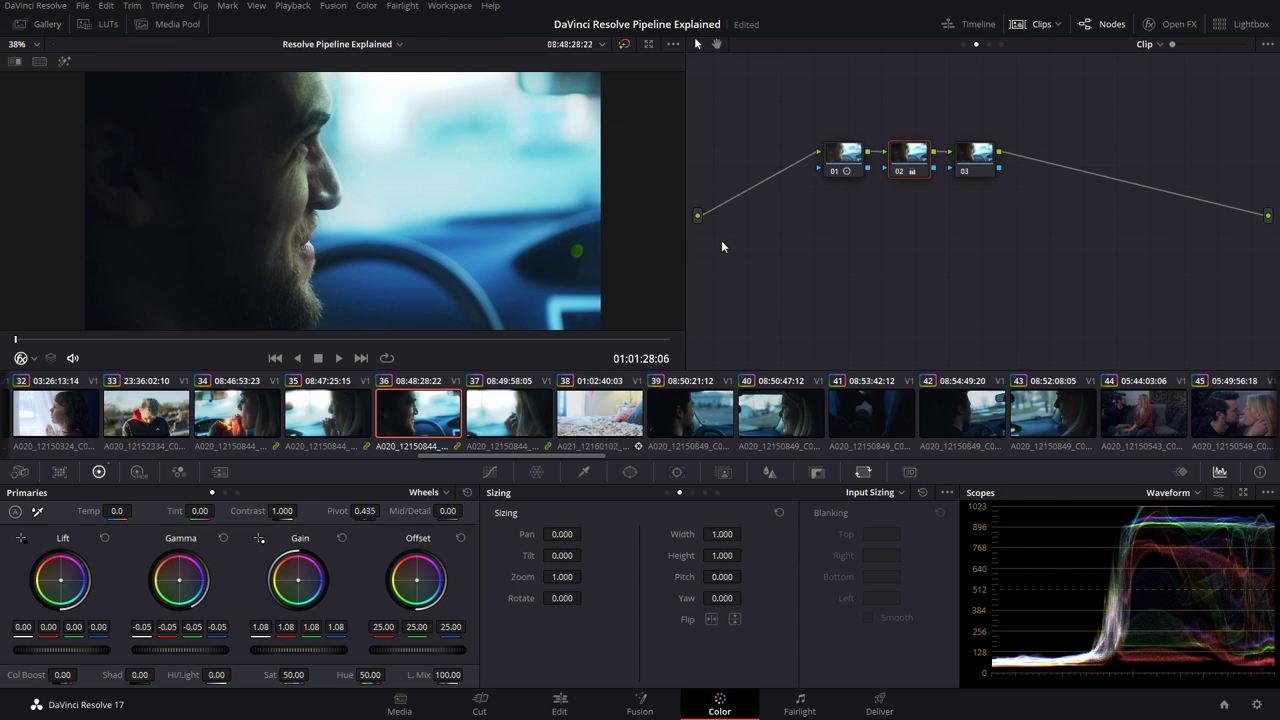
# Add a second grade version to clip 36, and in Version 1 set node 02's gamma to -0.11 and gain to 1.00.
pyautogui.hotkey('ctrl', 'y')
pyautogui.hotkey('ctrl', 'b')
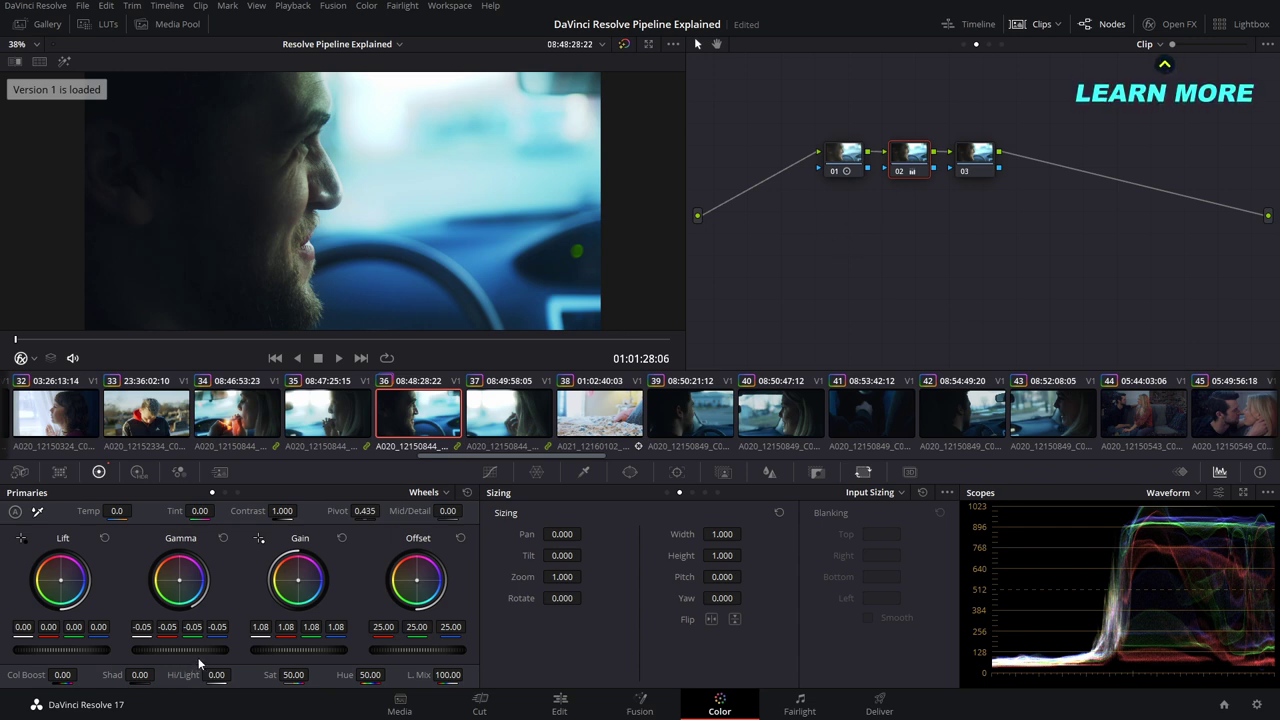
pyautogui.moveTo(211, 646); pyautogui.dragTo(256, 652)
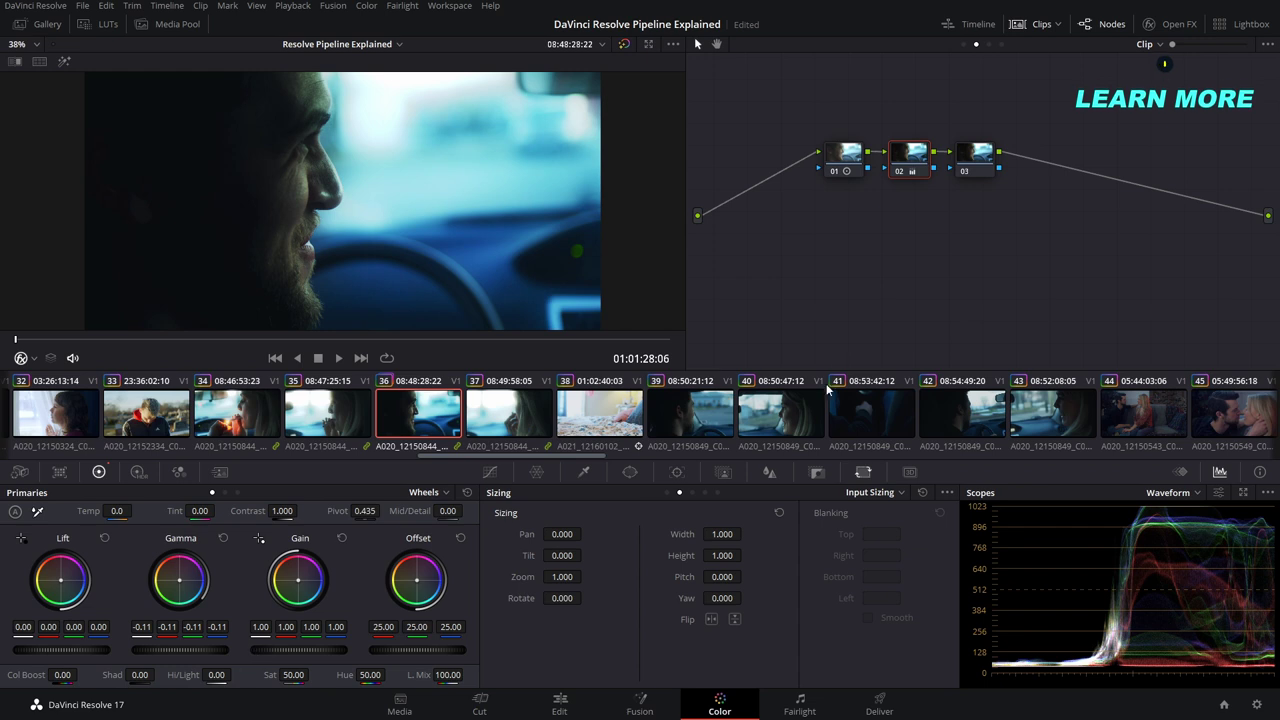
# Compare clip 36's local grade versions by switching between Version 1 and Version 2, ending on Version 1.
pyautogui.hotkey('ctrl', 'n')
pyautogui.hotkey('ctrl', 'b')
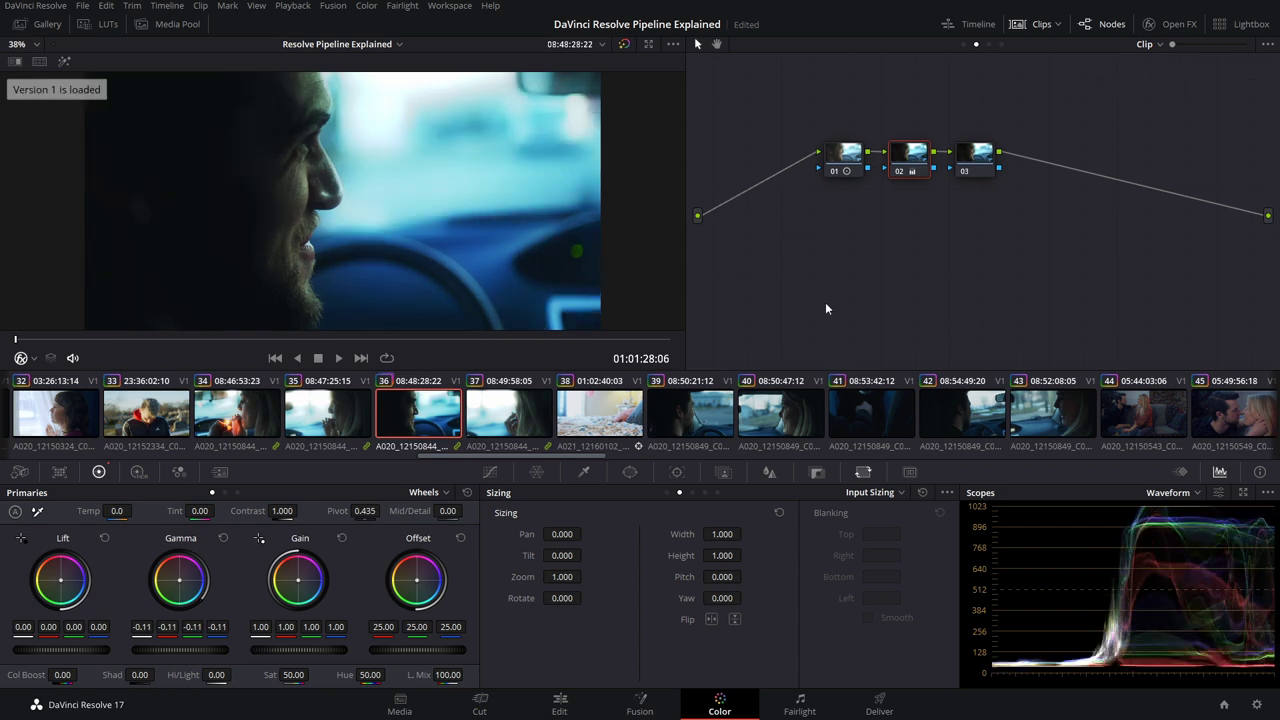
pyautogui.hotkey('ctrl', 'n')
pyautogui.hotkey('ctrl', 'b')
pyautogui.rightClick(407, 438)
pyautogui.moveTo(447, 40)
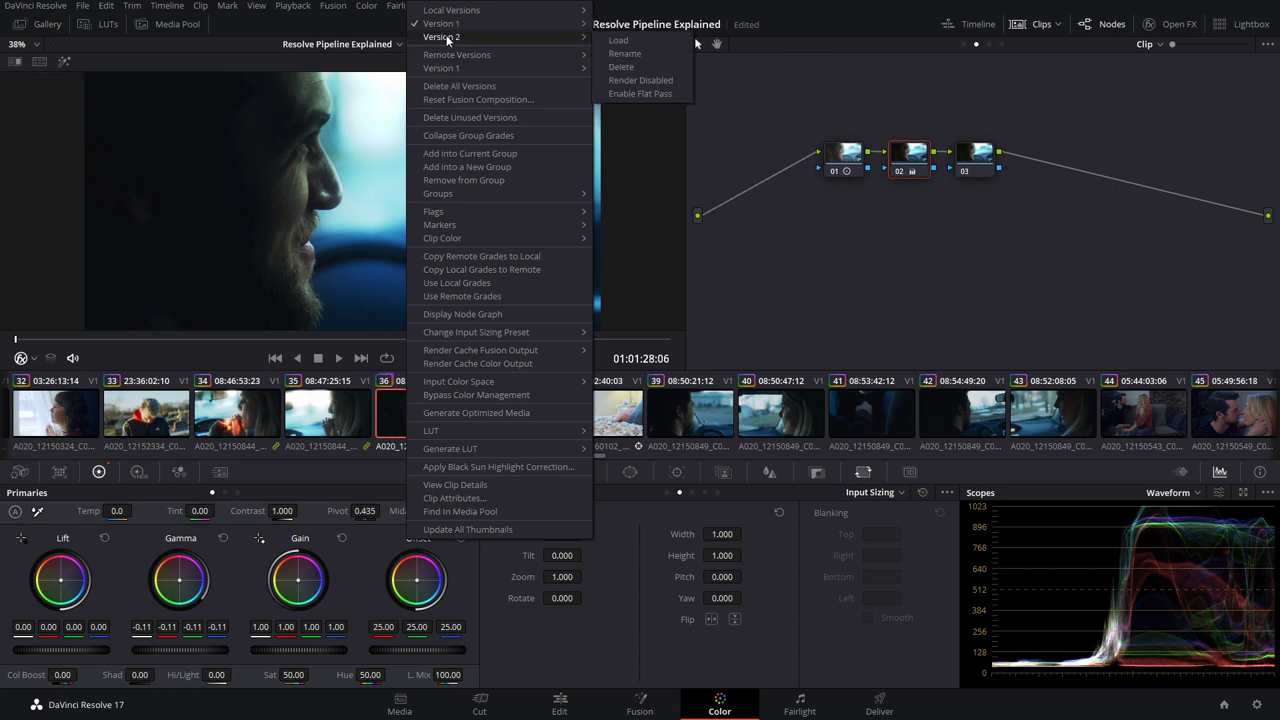
pyautogui.click(618, 41)
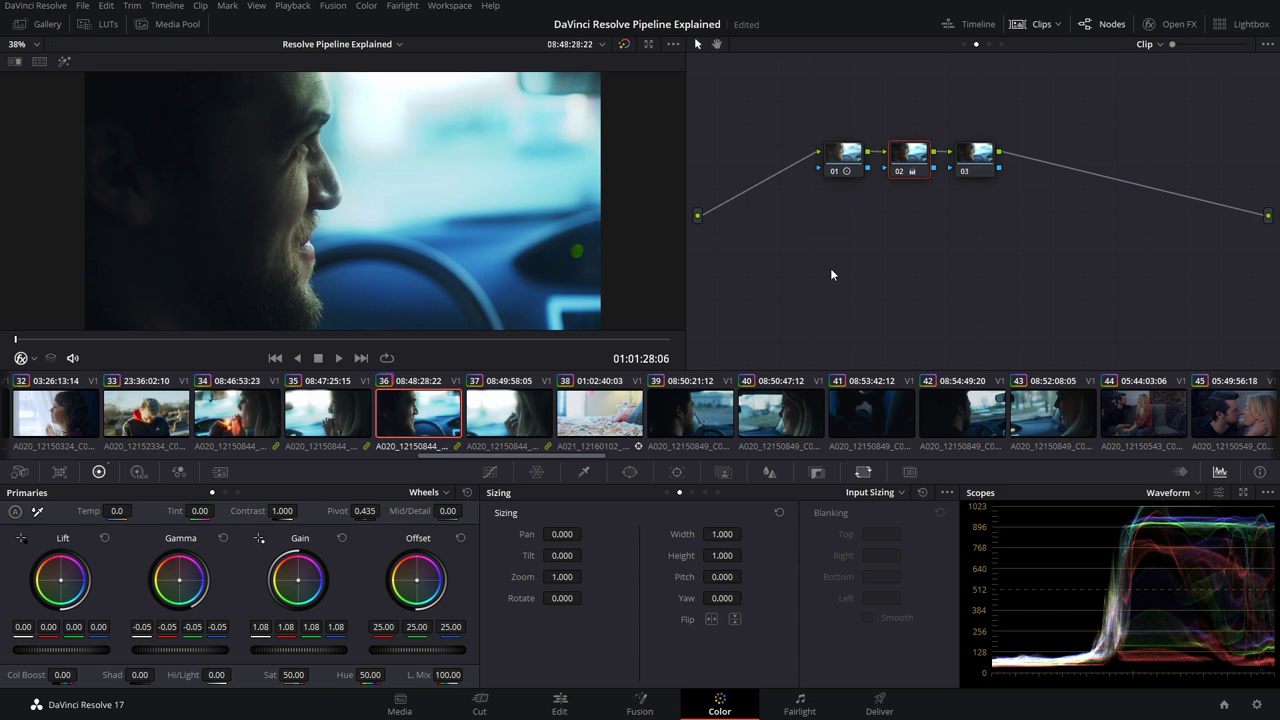
pyautogui.hotkey('ctrl', 'z')
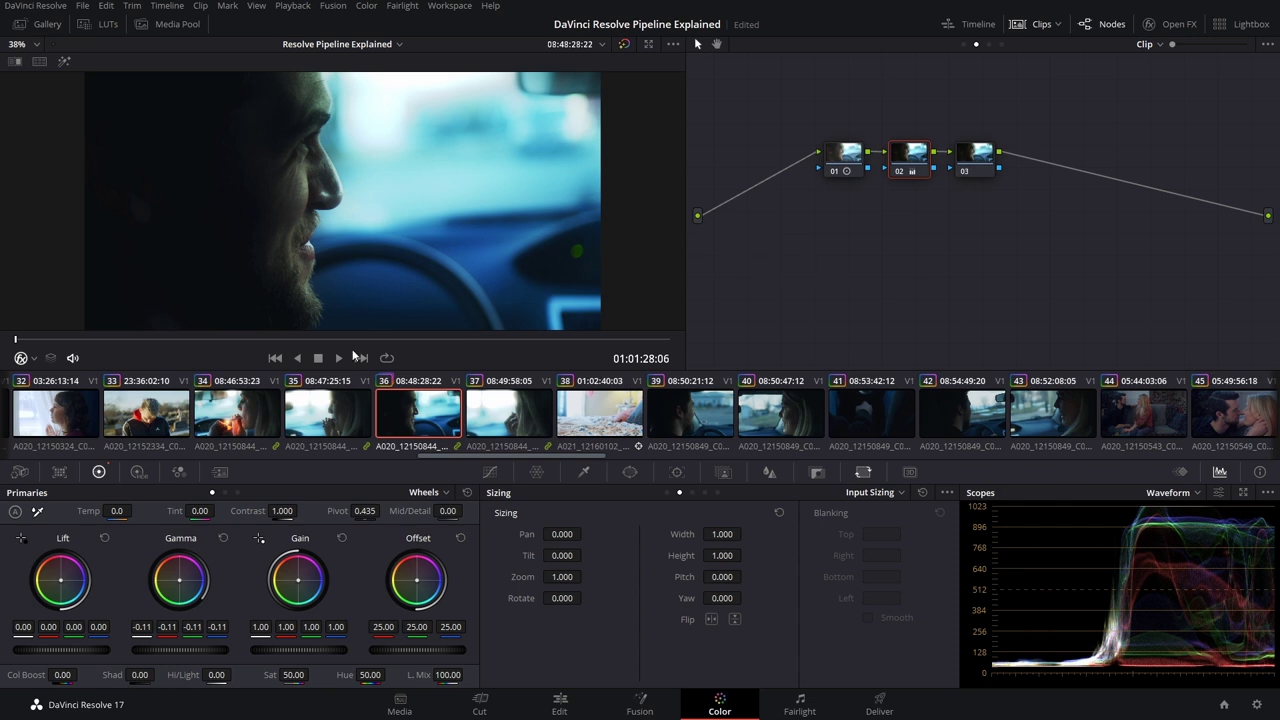
# Switch the clips to remote grades, and set clip 35's gamma to -0.07 and gain to 1.19.
pyautogui.rightClick(418, 405)
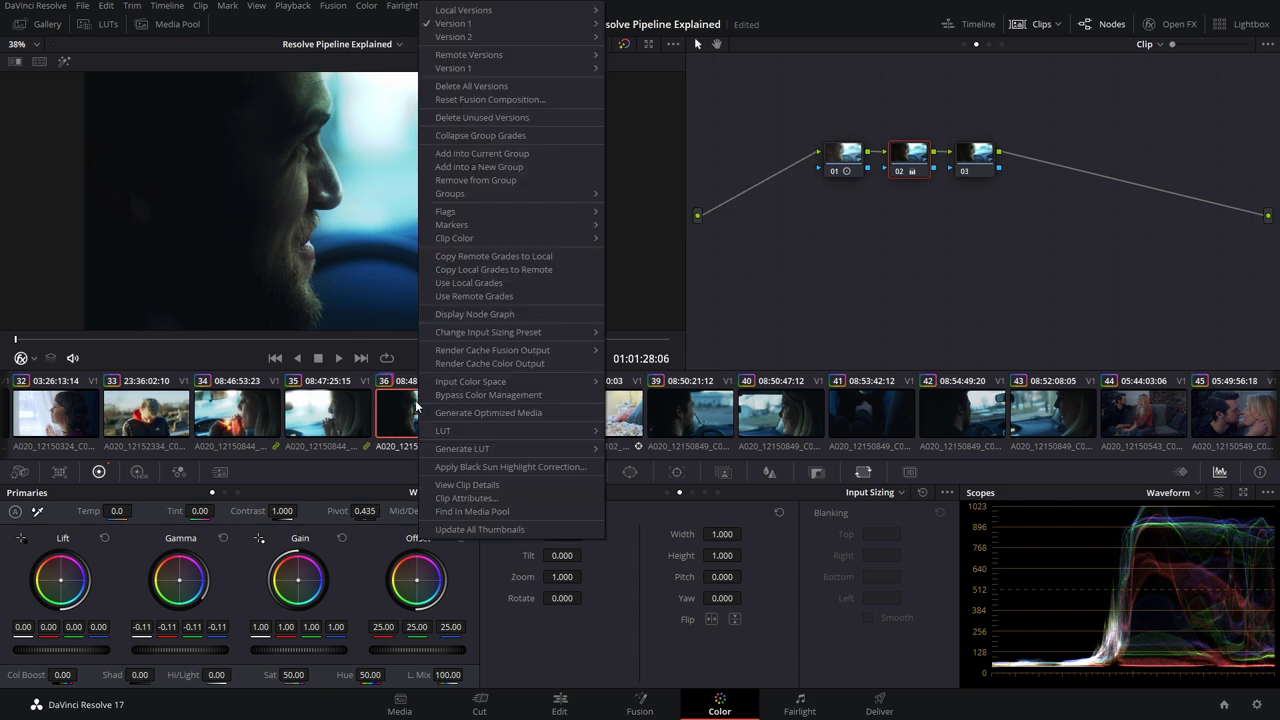
pyautogui.click(502, 297)
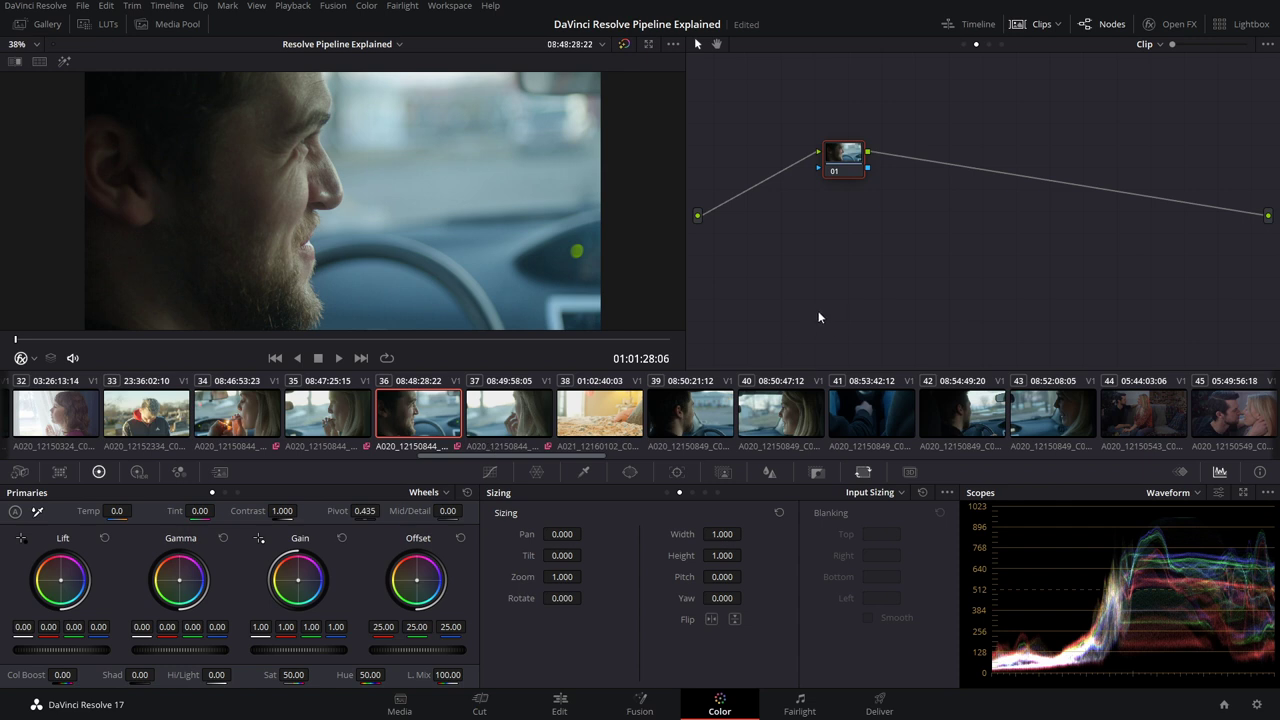
pyautogui.moveTo(479, 457); pyautogui.dragTo(454, 457)
pyautogui.click(474, 413)
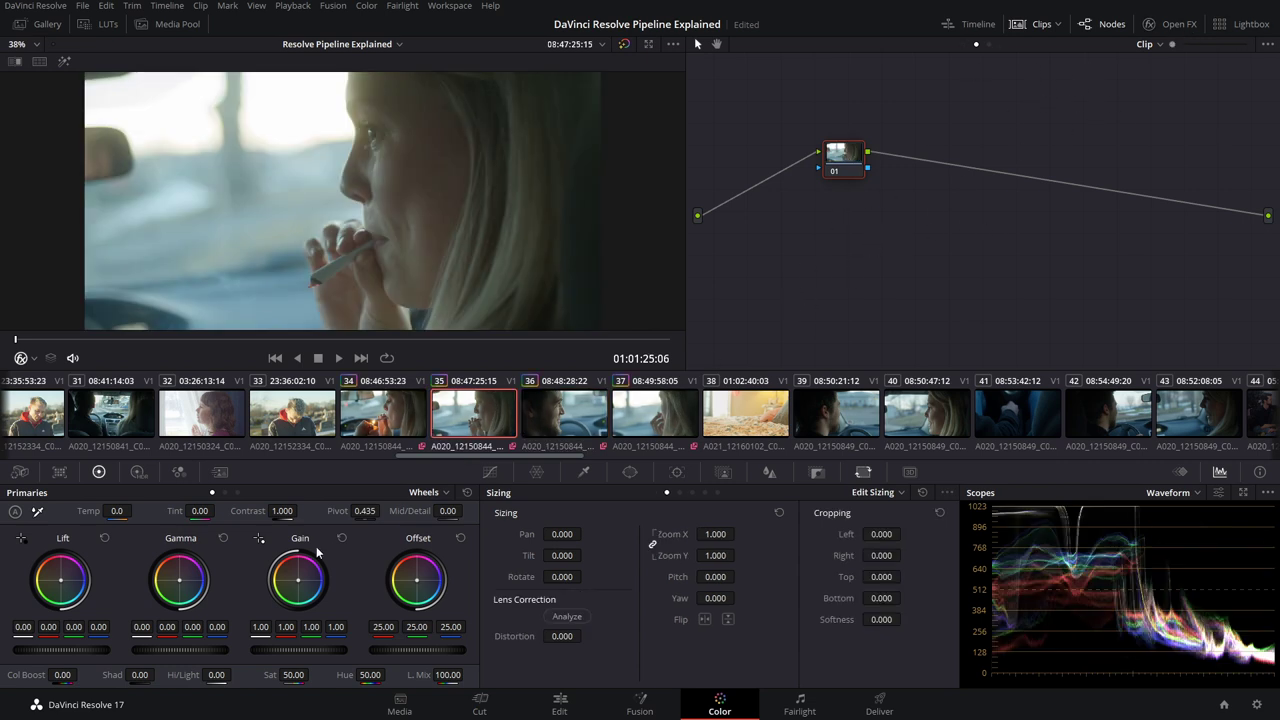
pyautogui.moveTo(204, 650); pyautogui.dragTo(336, 650)
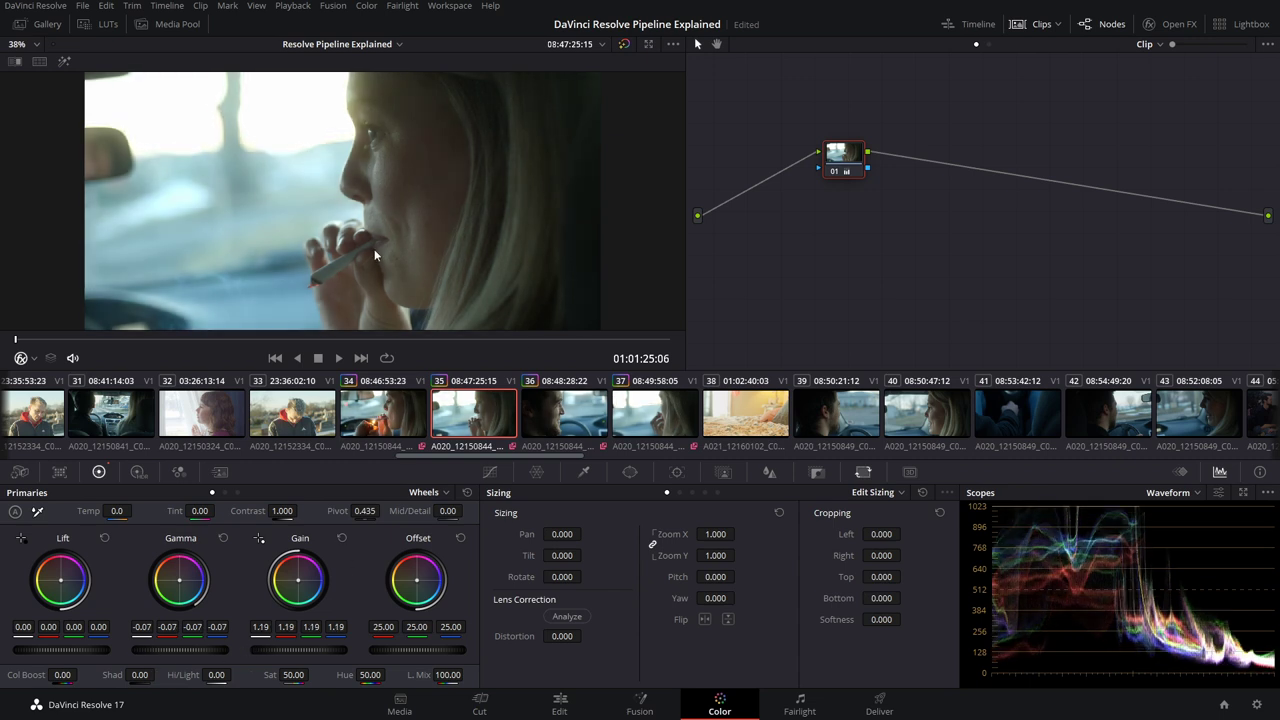
# Check how the remote grades carry over to the other clips, and switch the clips back to local grades.
pyautogui.click(560, 415)
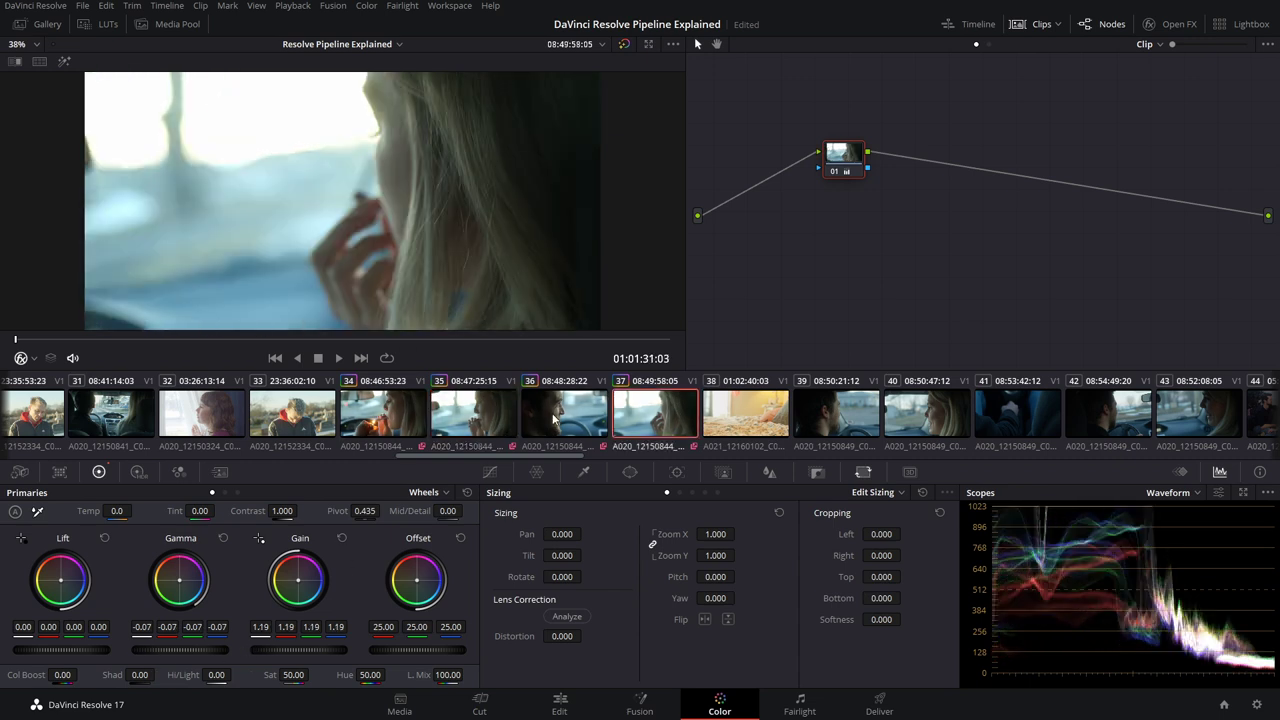
pyautogui.click(835, 412)
pyautogui.rightClick(1015, 413)
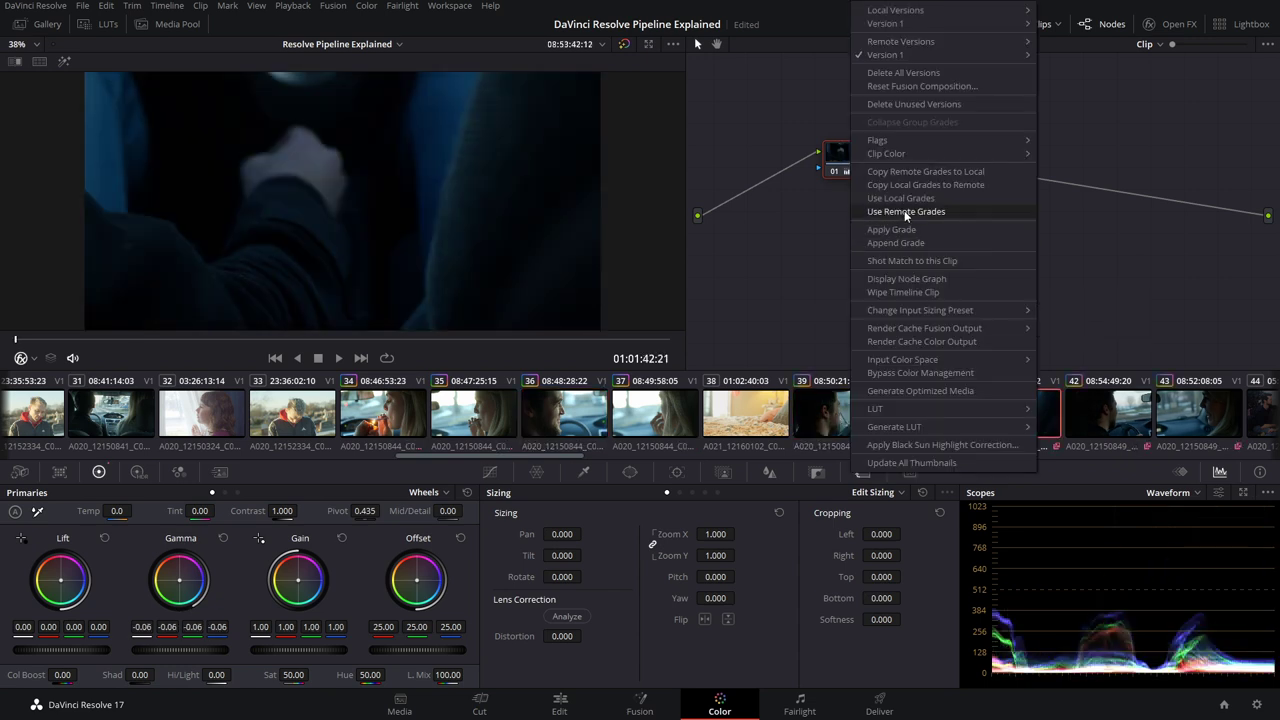
pyautogui.click(904, 198)
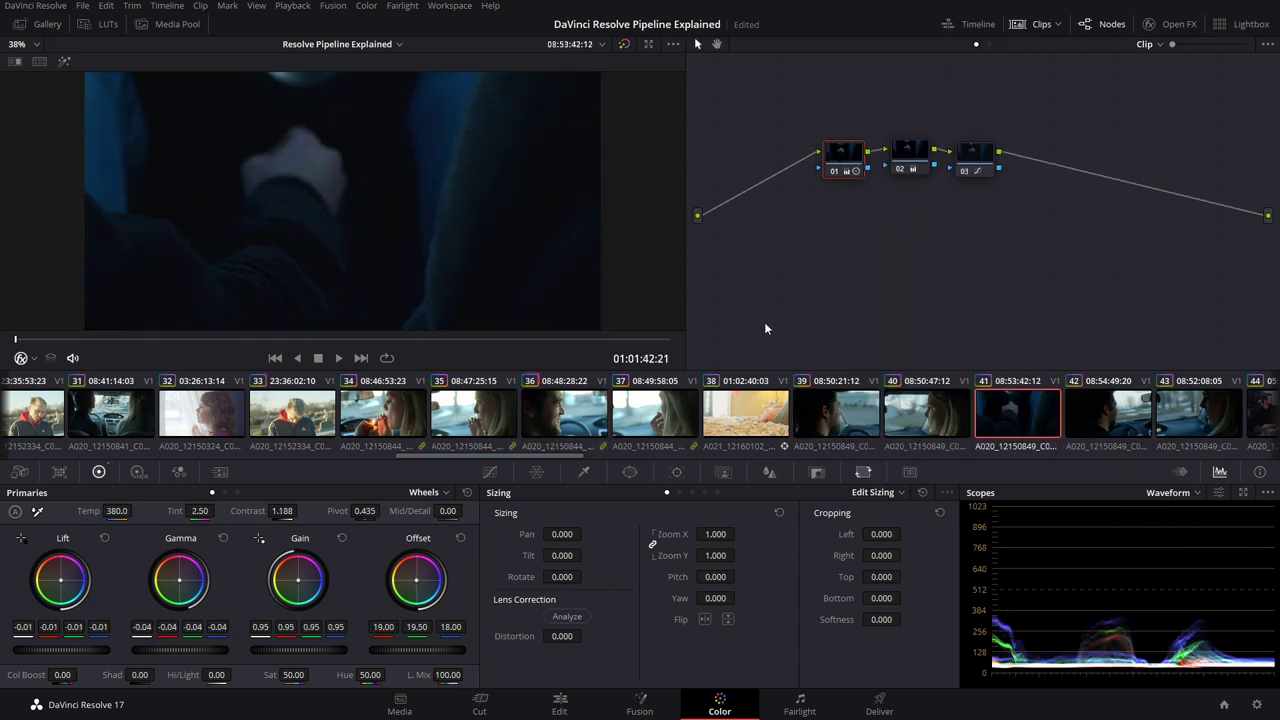
# Check the neighbouring clips in the group, and delete nodes 02 and 03 from clip 36's clip-level graph.
pyautogui.click(477, 431)
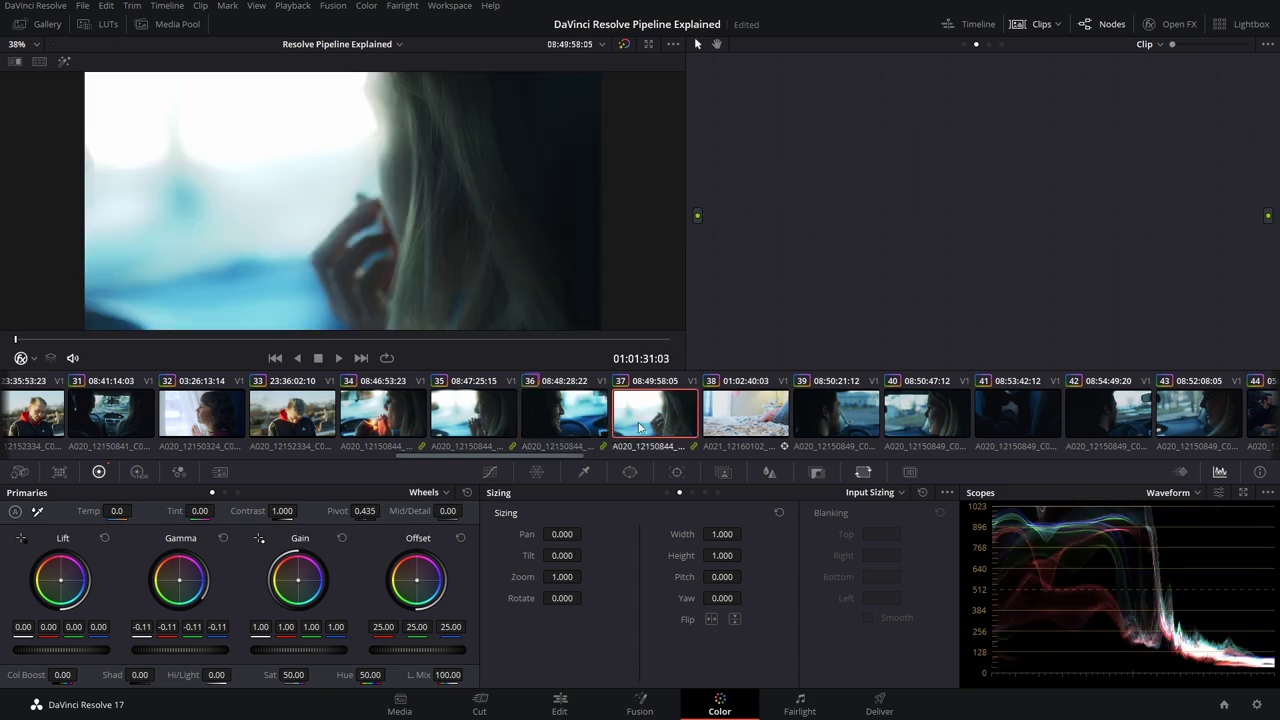
pyautogui.click(562, 418)
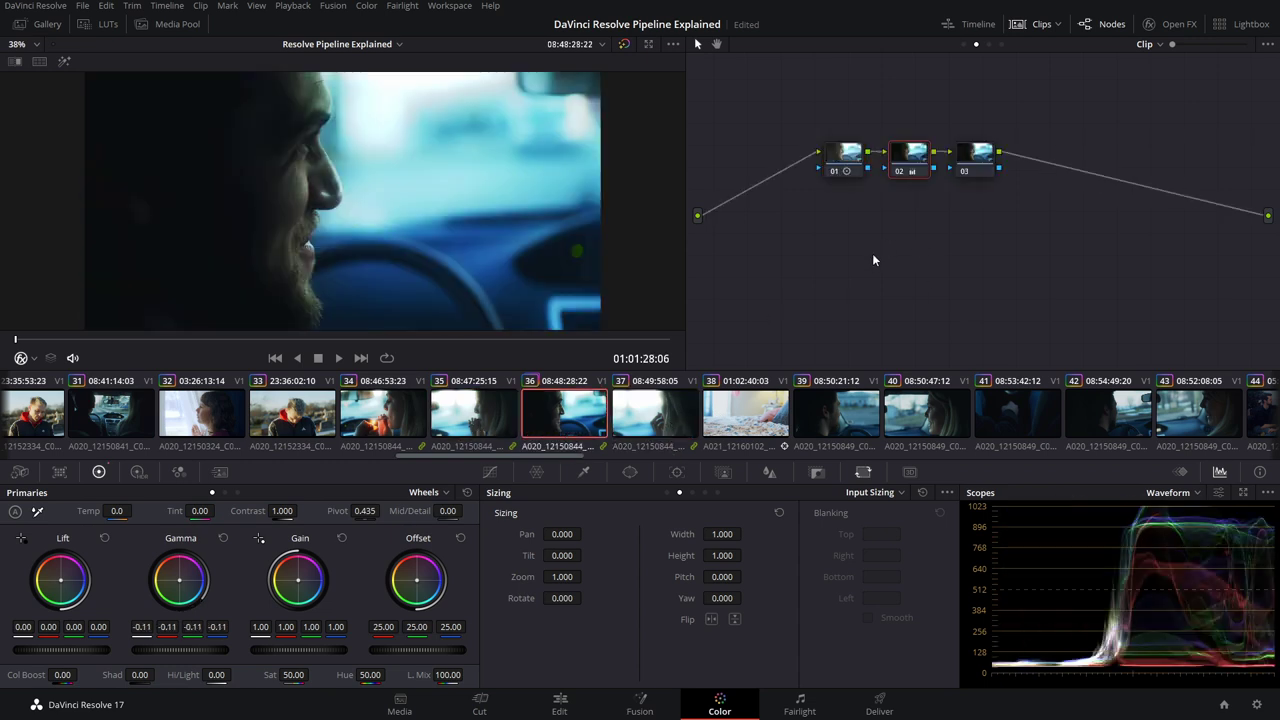
pyautogui.moveTo(1066, 328); pyautogui.dragTo(916, 168)
pyautogui.press('Delete')
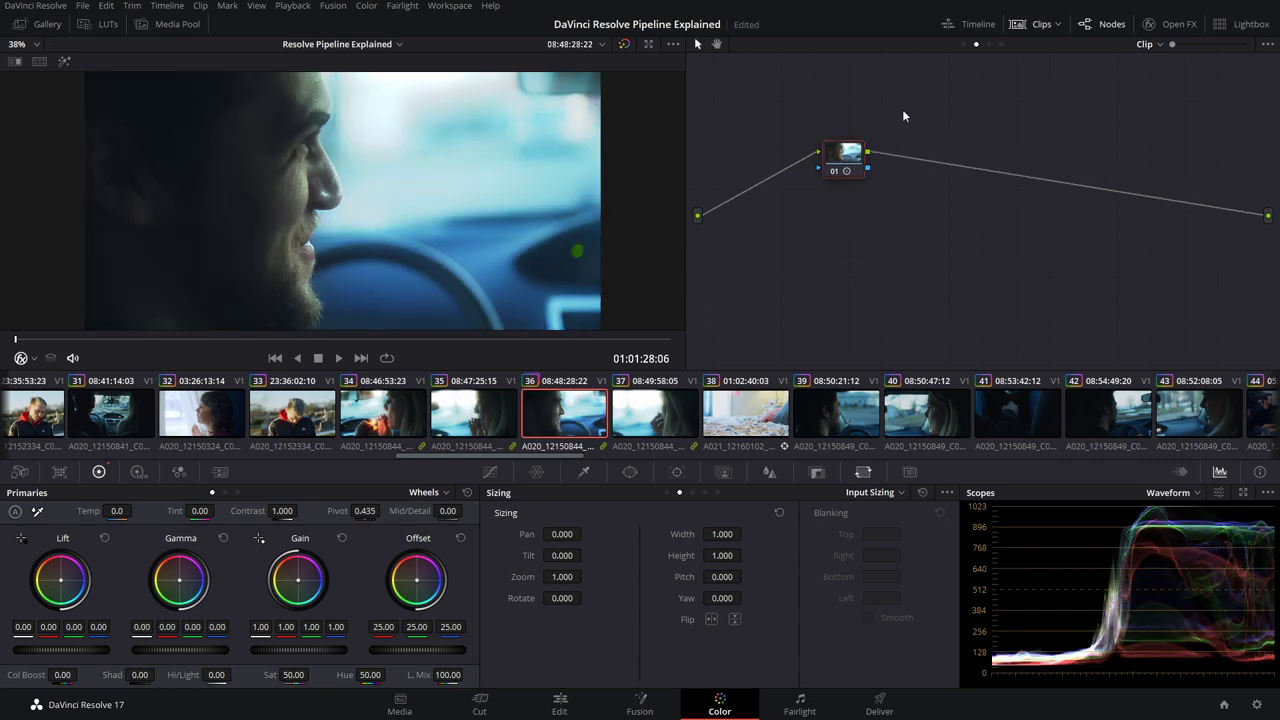
# At clip 36's group post-clip level, toggle node 03 off and on to compare the soft-clipped curve's effect on the highlights.
pyautogui.click(989, 44)
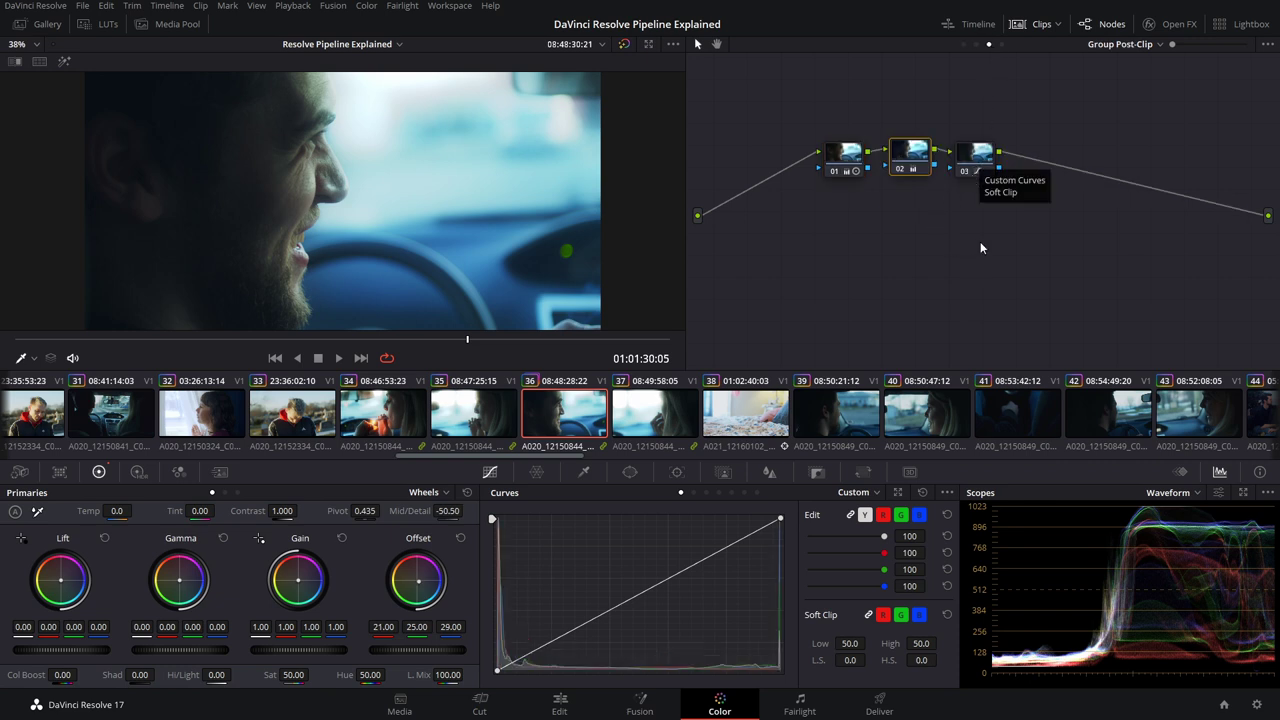
pyautogui.hotkey('shift', "'")
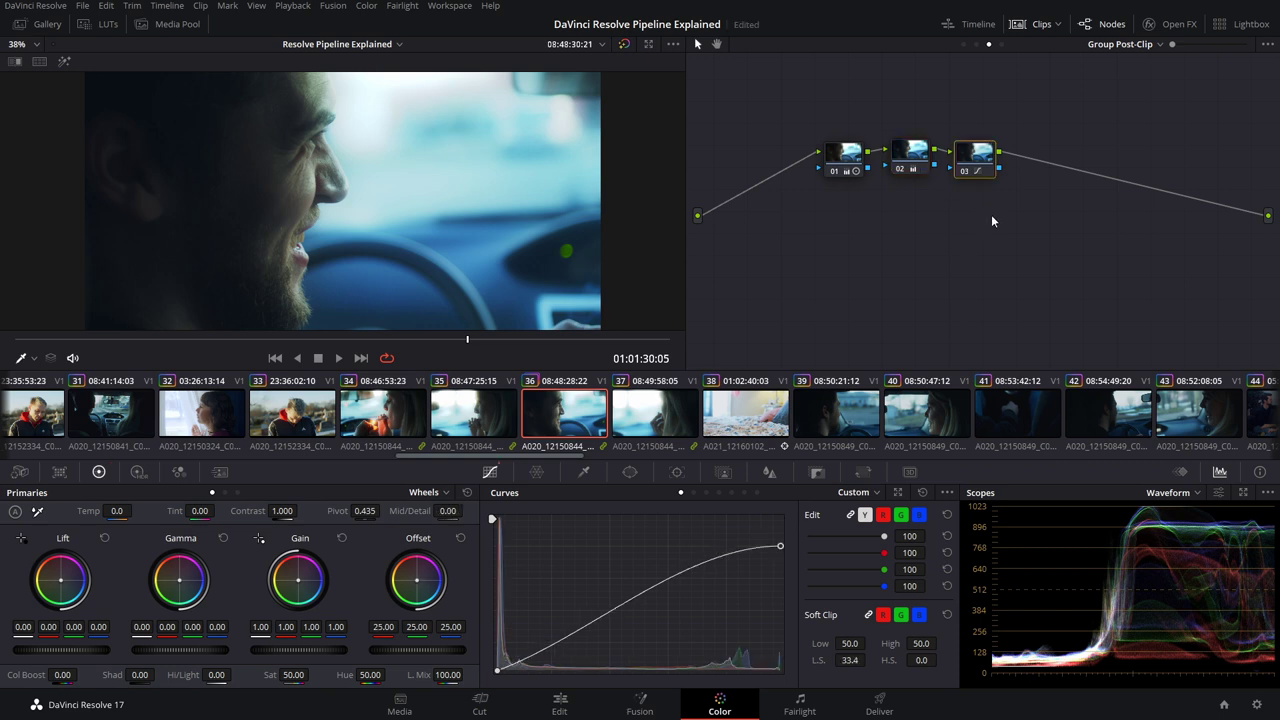
pyautogui.hotkey('ctrl', 'd')
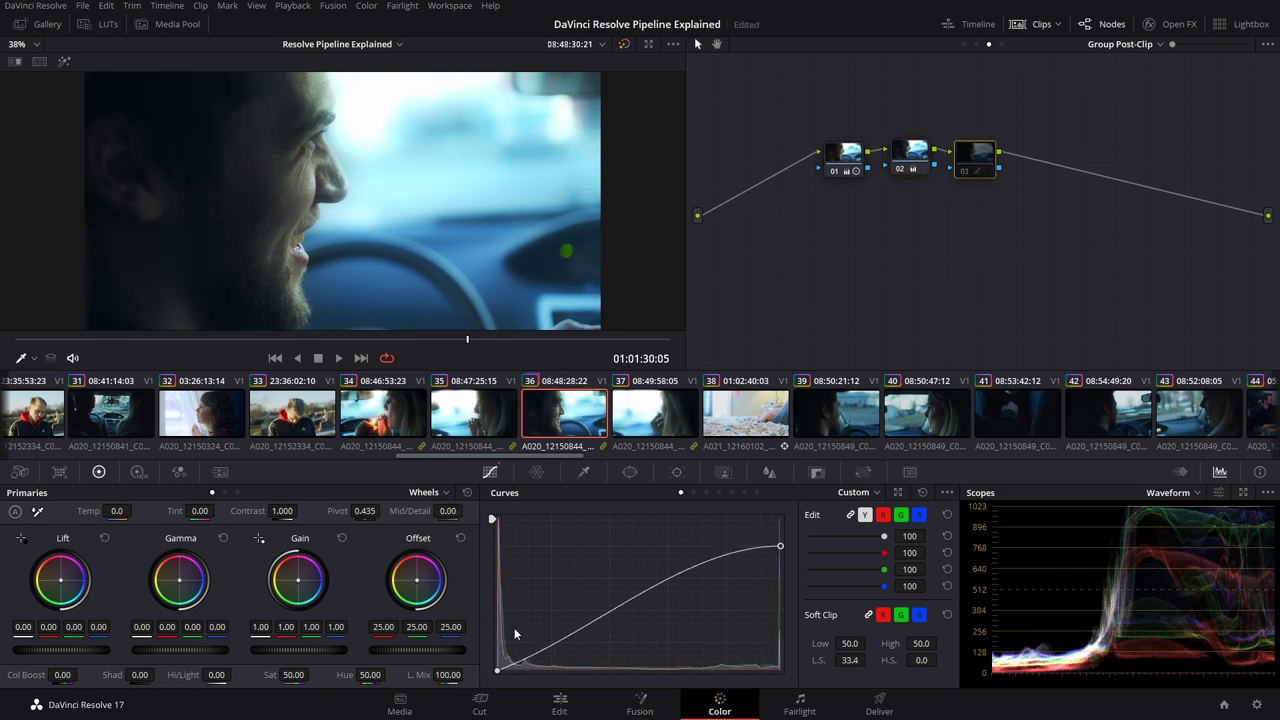
pyautogui.hotkey('ctrl', 'd')
pyautogui.hotkey('ctrl', 'd')
pyautogui.hotkey('ctrl', 'd')
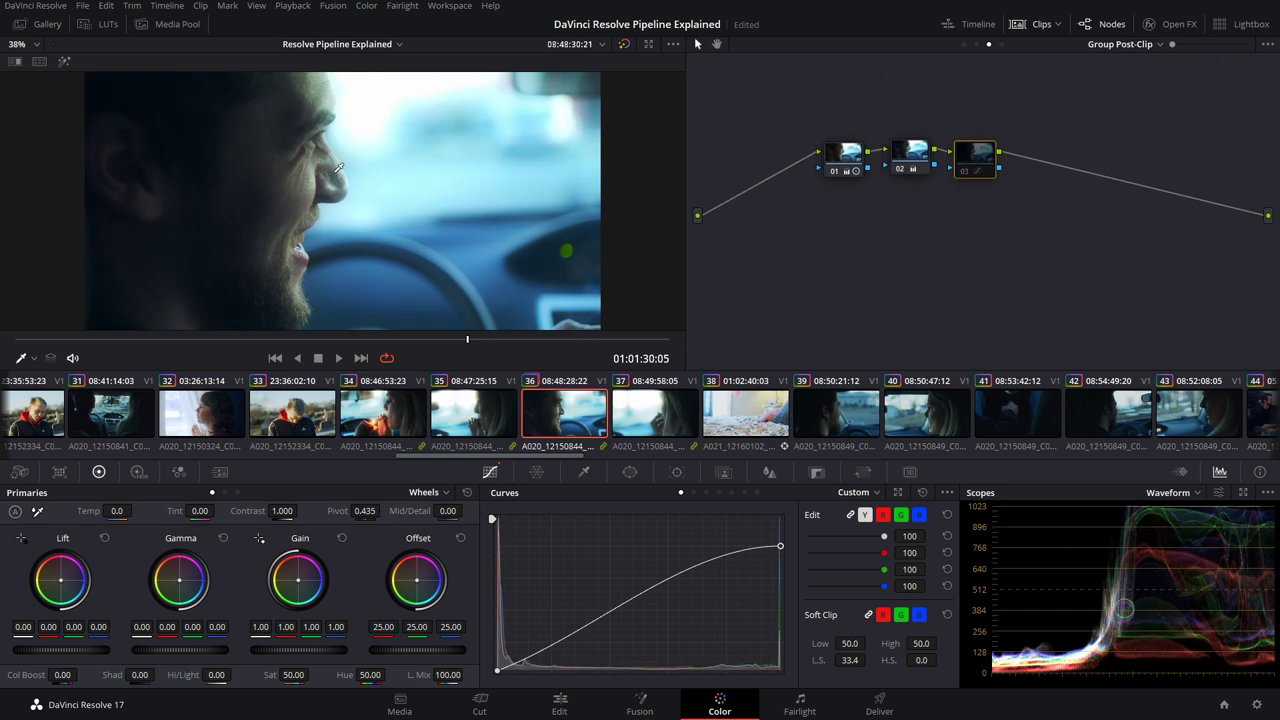
# Add a fourth node to the group post-clip graph, and try a 0.44 blur radius on it before resetting its grade.
pyautogui.hotkey('shift', 's')
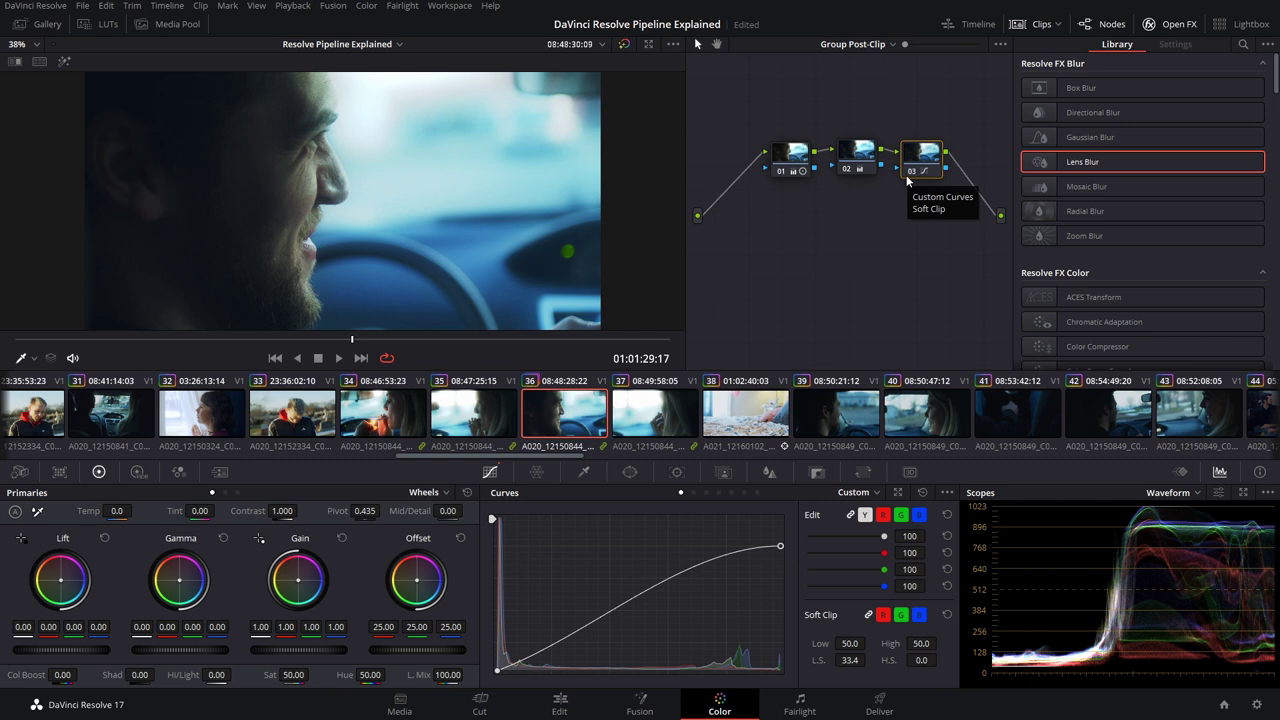
pyautogui.hotkey('alt', 'o')
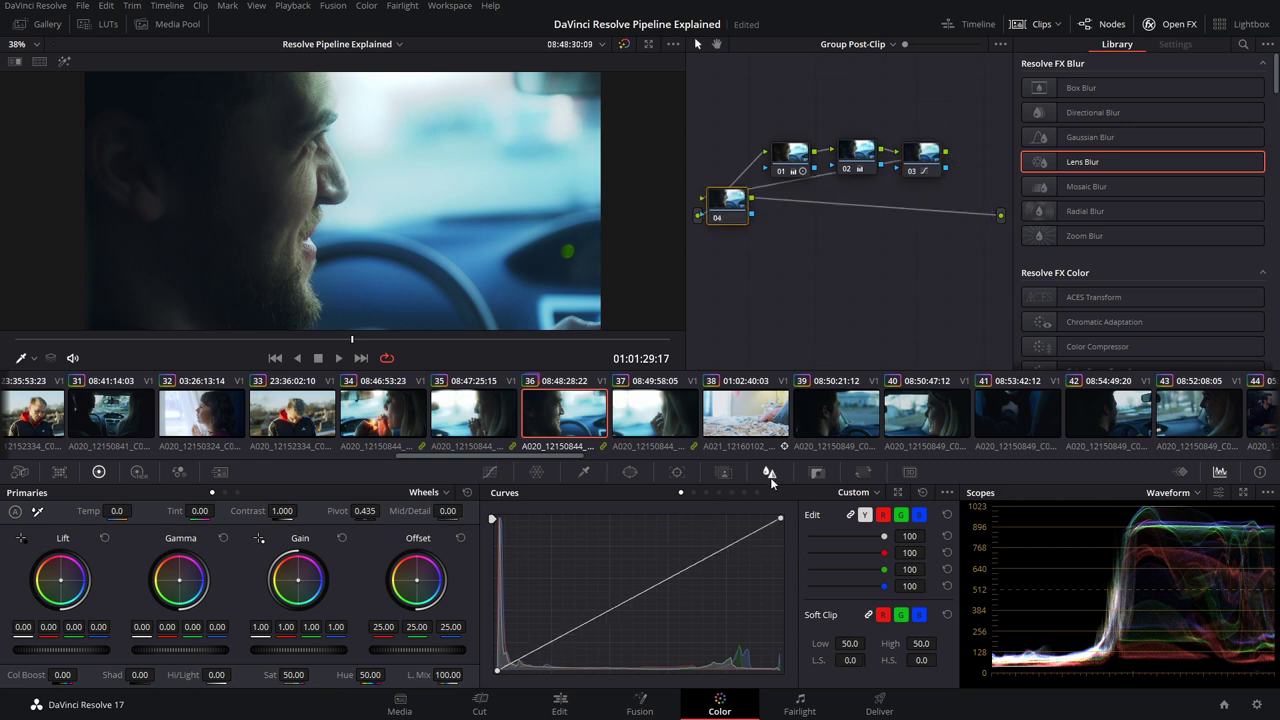
pyautogui.click(769, 472)
pyautogui.moveTo(563, 575); pyautogui.dragTo(563, 587)
pyautogui.rightClick(740, 208)
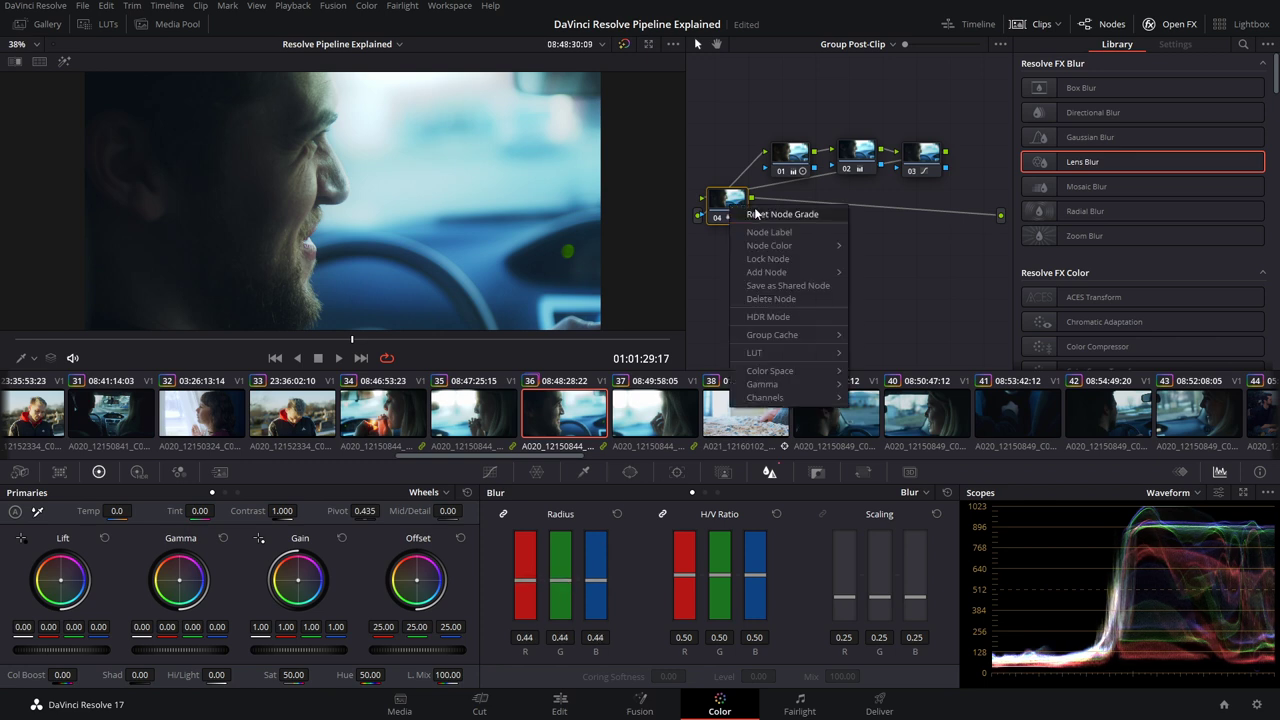
pyautogui.click(757, 214)
# On node 04, warm the log shadows to 0.05, -0.01, -0.04 and set the low range to 0.245.
pyautogui.click(237, 492)
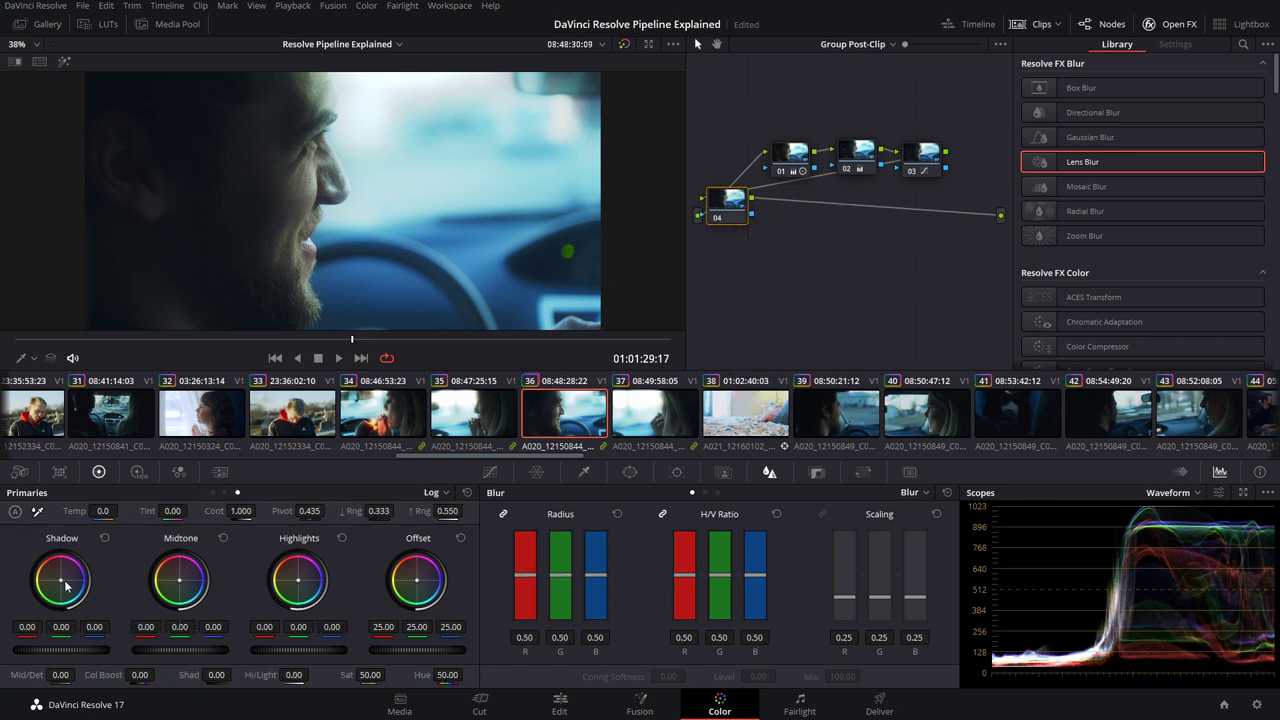
pyautogui.moveTo(61, 580); pyautogui.dragTo(59, 578)
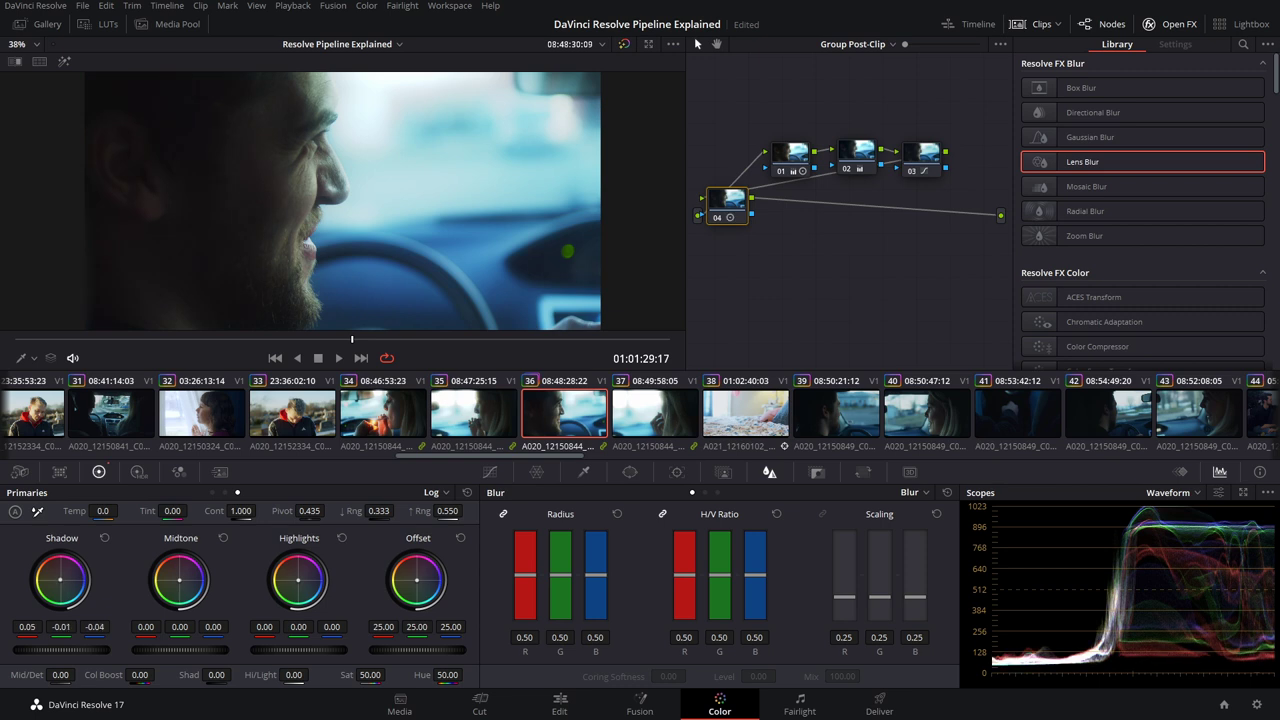
pyautogui.moveTo(371, 511); pyautogui.dragTo(330, 511)
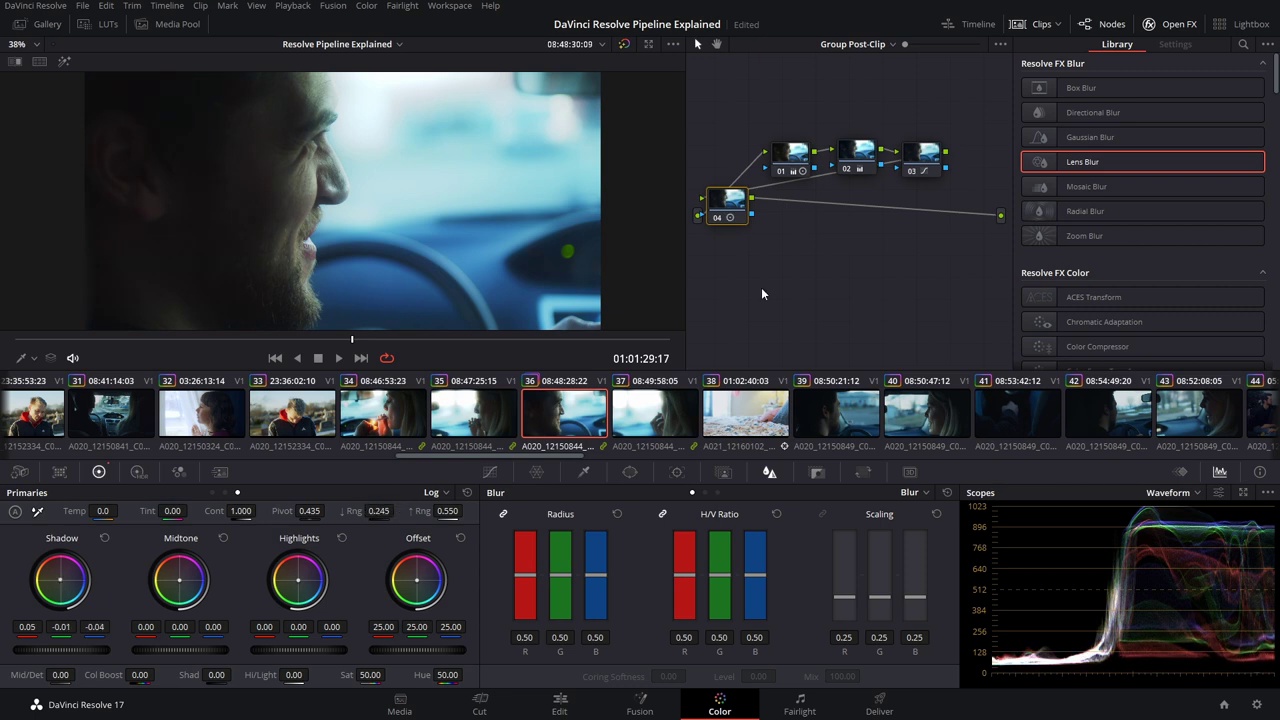
pyautogui.click(853, 44)
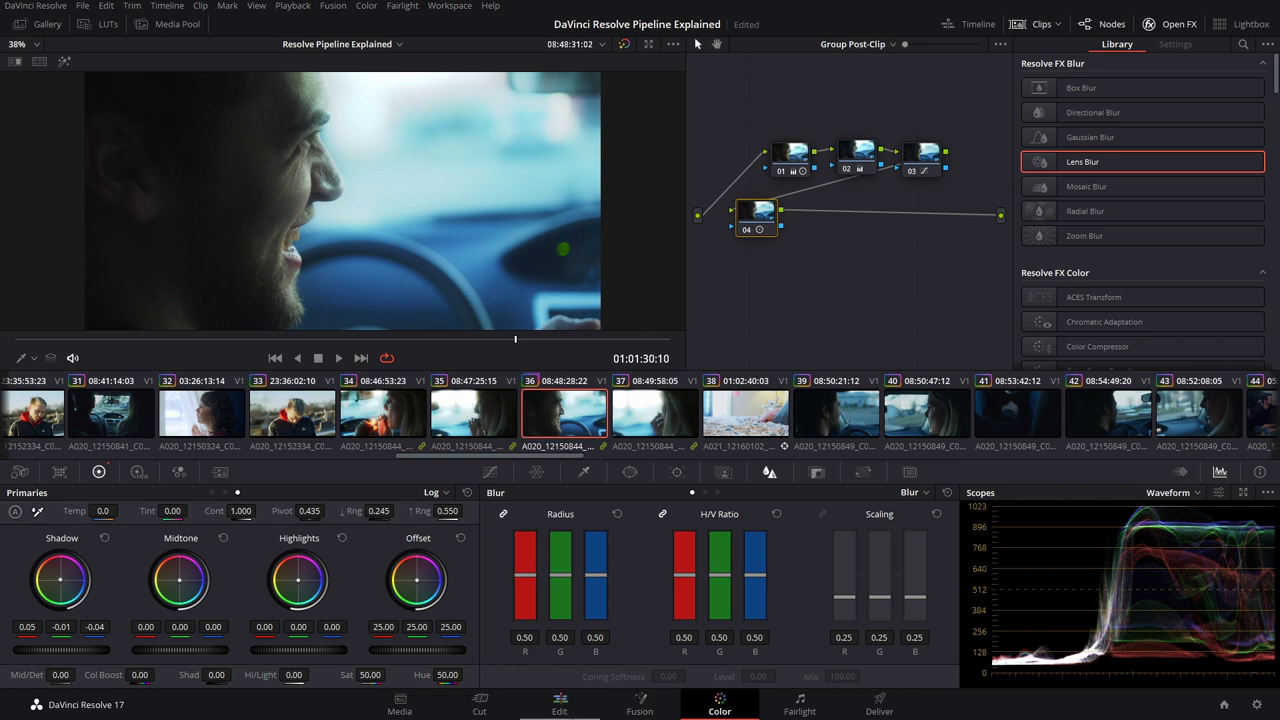
# Place an adjustment clip on the Video 2 track of the edit timeline, above the car scene clips.
pyautogui.click(562, 704)
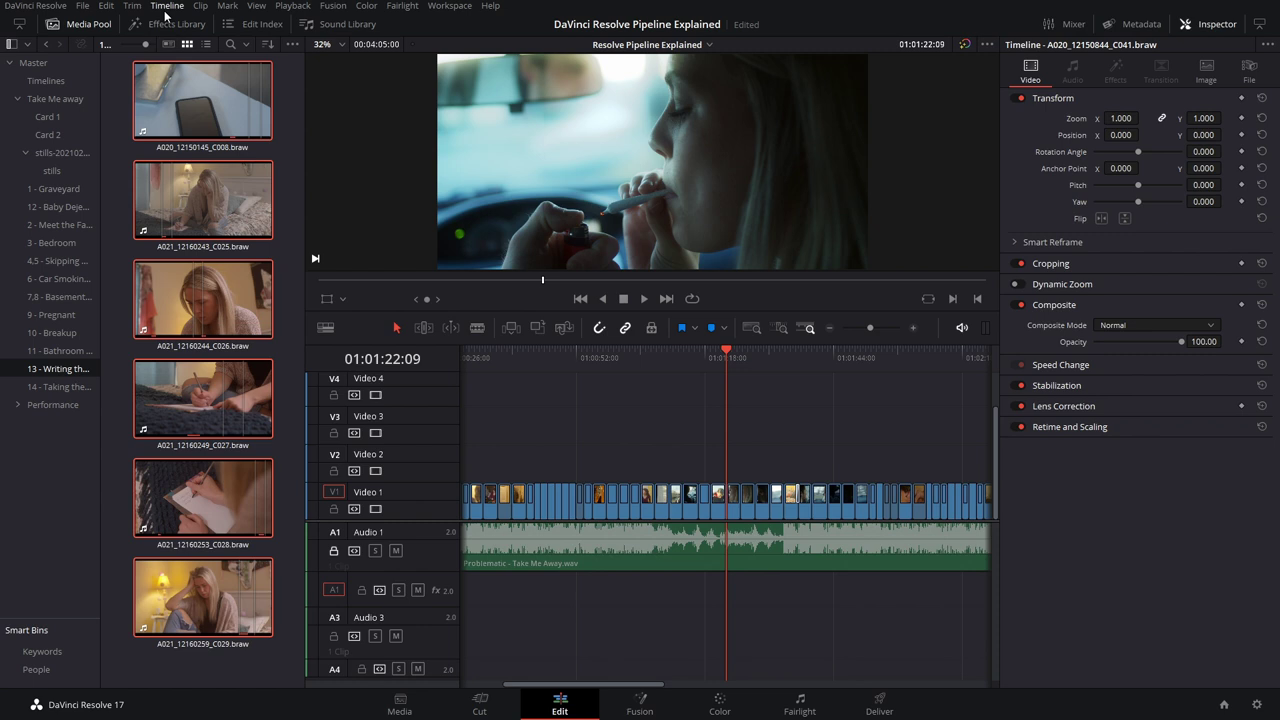
pyautogui.click(168, 21)
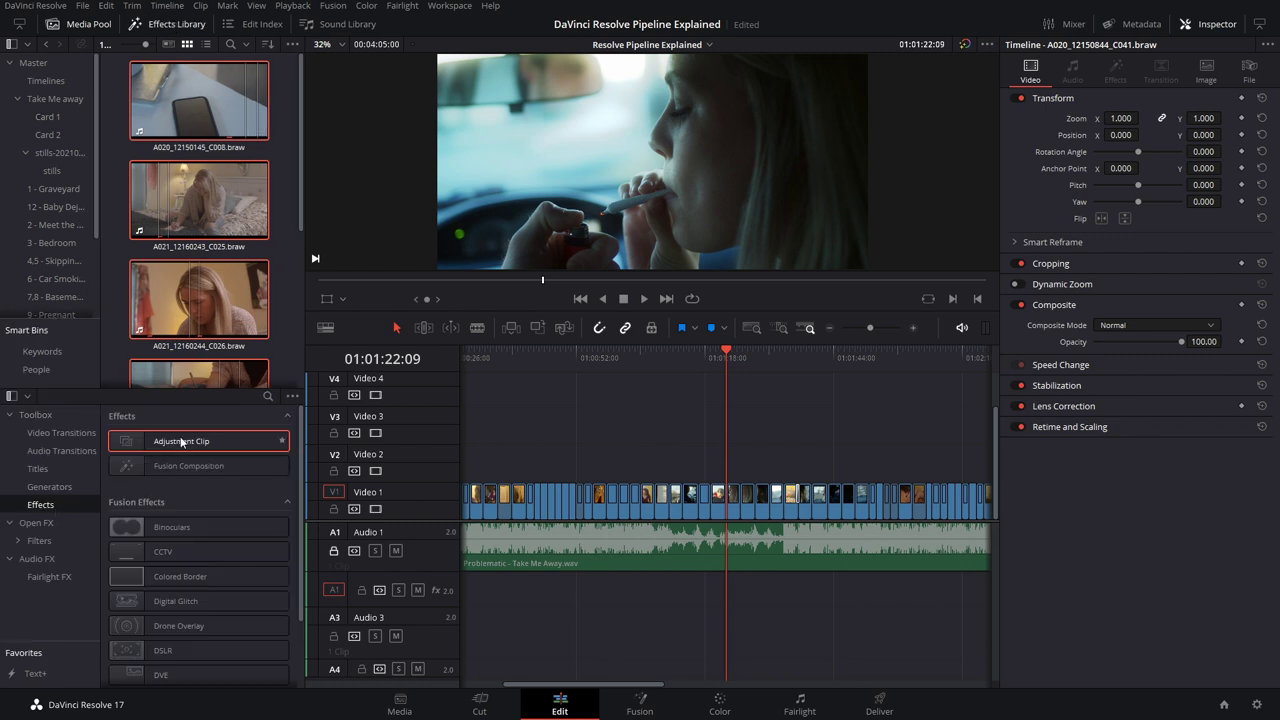
pyautogui.moveTo(181, 441); pyautogui.dragTo(897, 460)
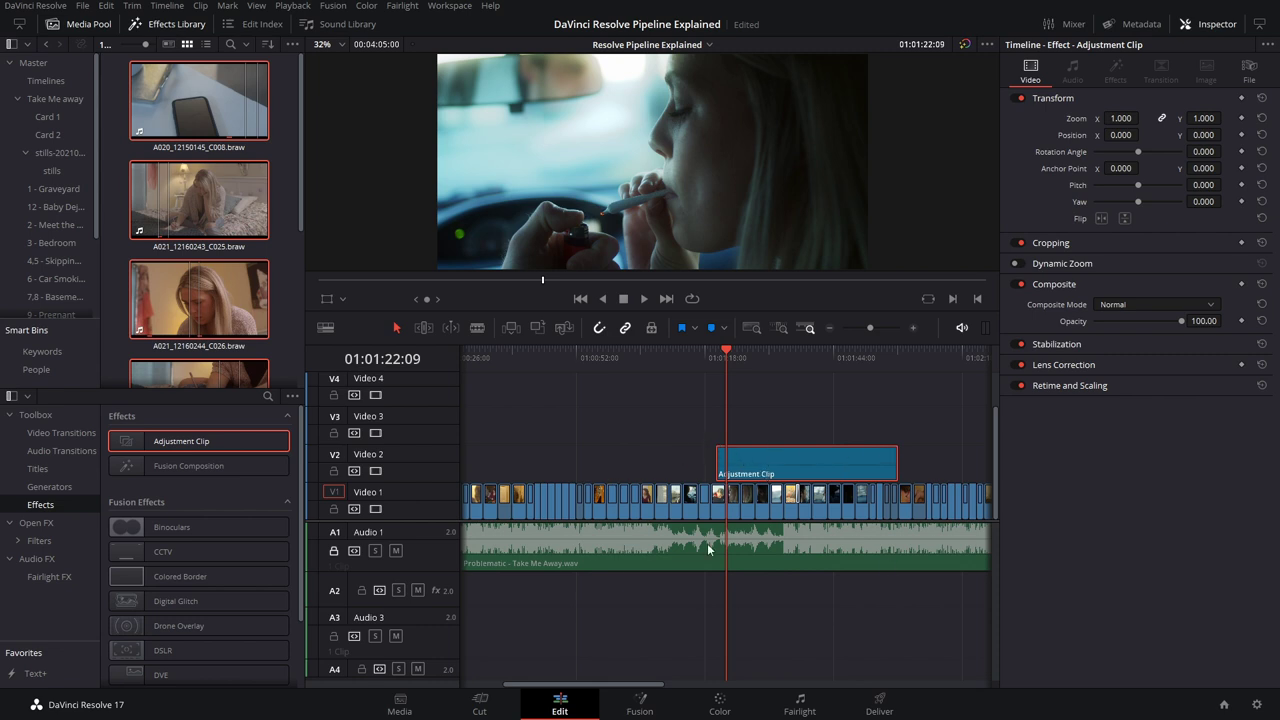
# Set the adjustment clip's gamma to -0.07, and move the clip earlier on the Video 2 track.
pyautogui.click(722, 708)
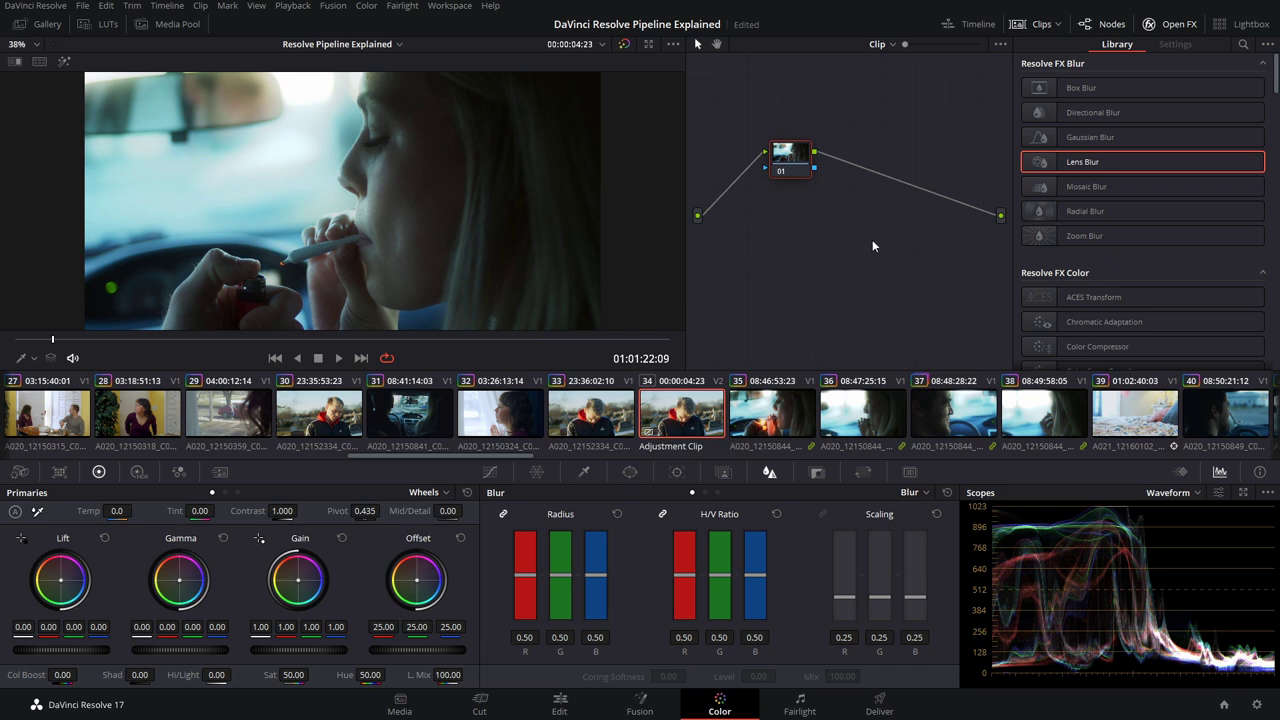
pyautogui.moveTo(180, 649); pyautogui.dragTo(166, 649)
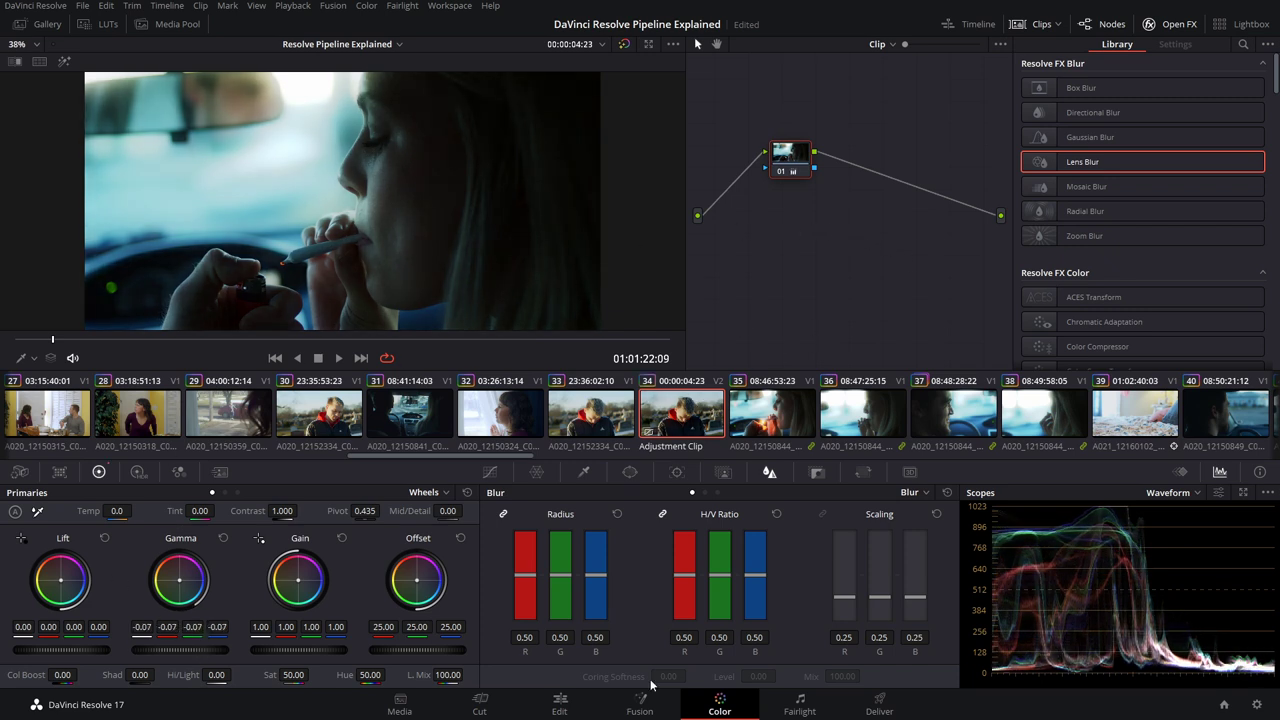
pyautogui.click(560, 706)
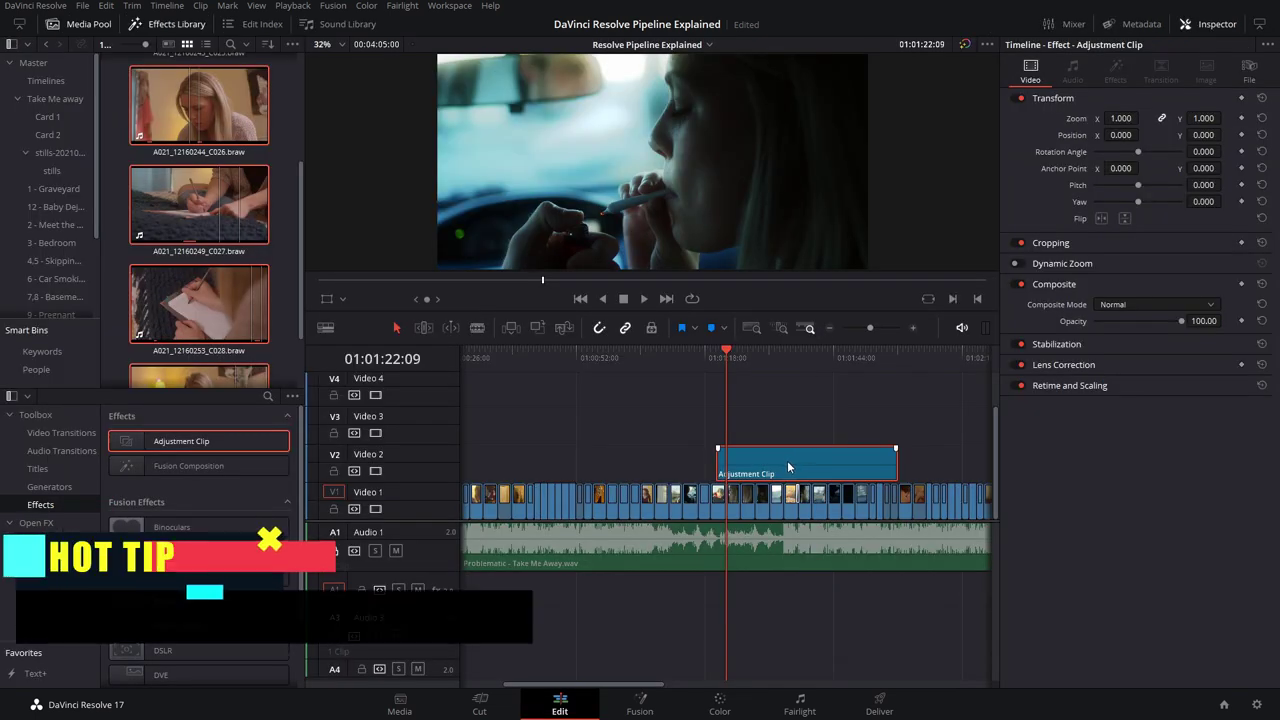
pyautogui.moveTo(798, 460); pyautogui.dragTo(713, 458)
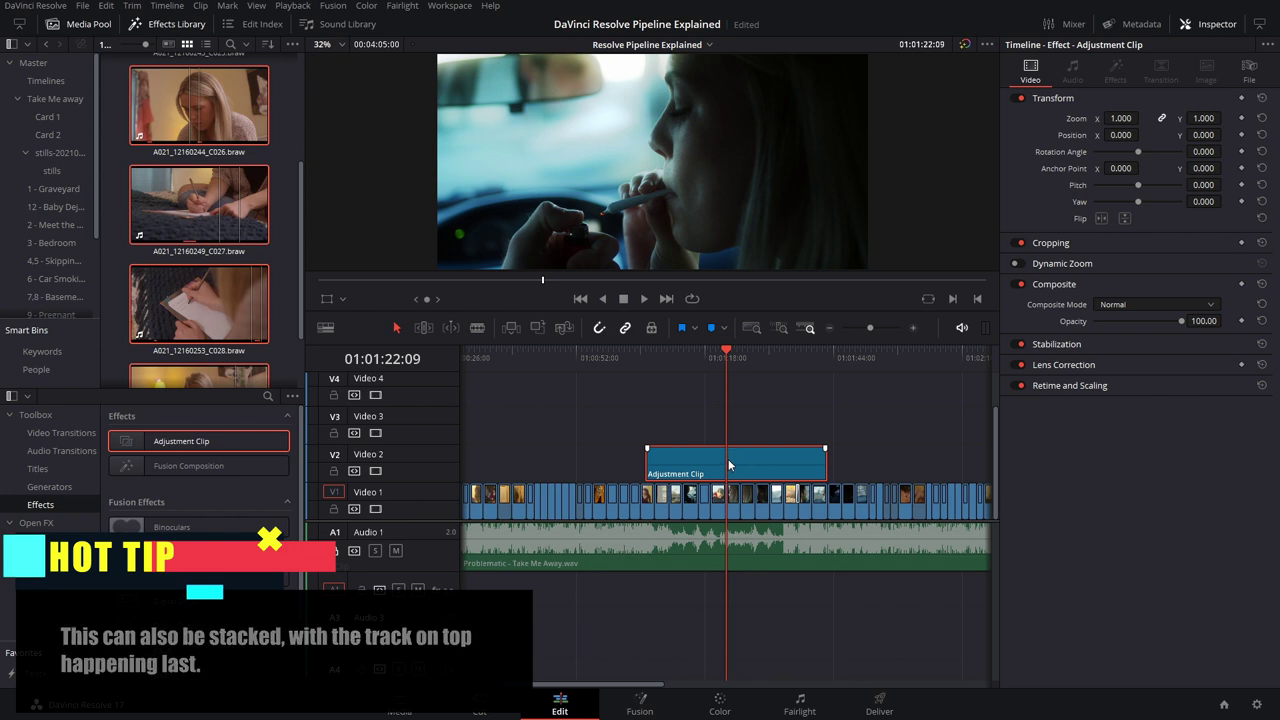
# Apply the Film Grain effect to node 01 of the adjustment clip.
pyautogui.click(720, 704)
pyautogui.scroll(-8, 1110, 200)
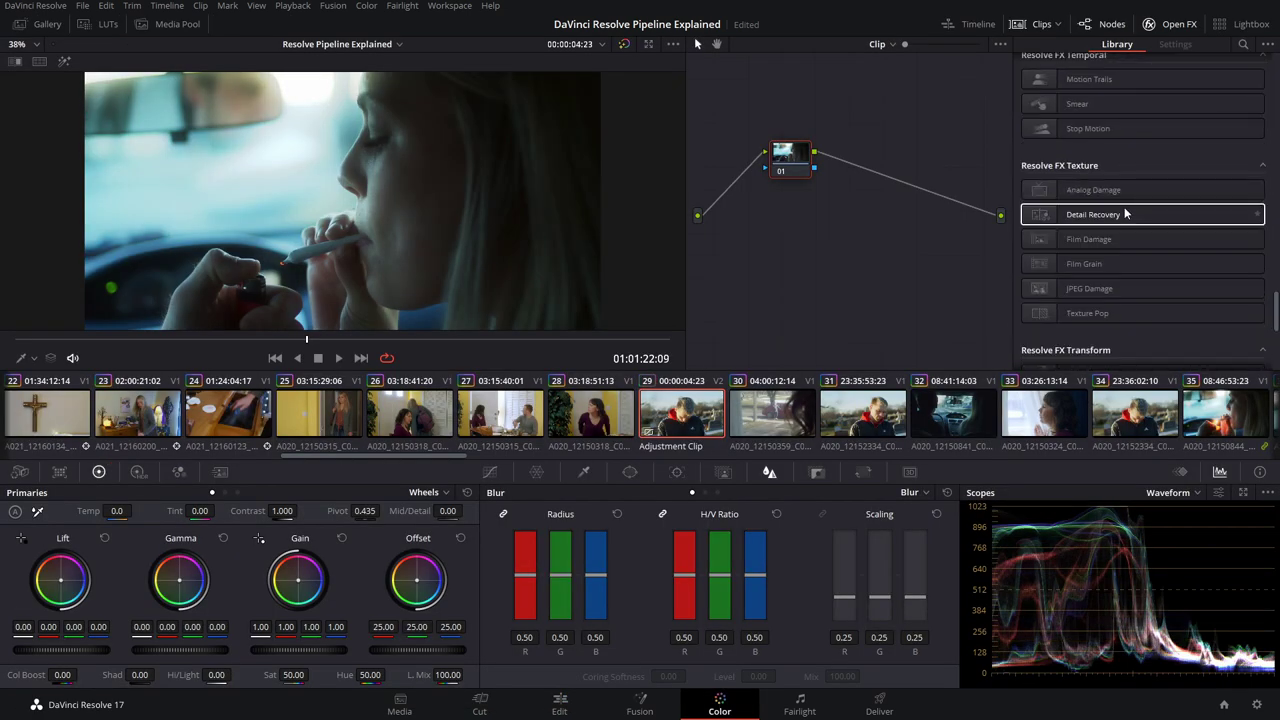
pyautogui.moveTo(1090, 263); pyautogui.dragTo(800, 153)
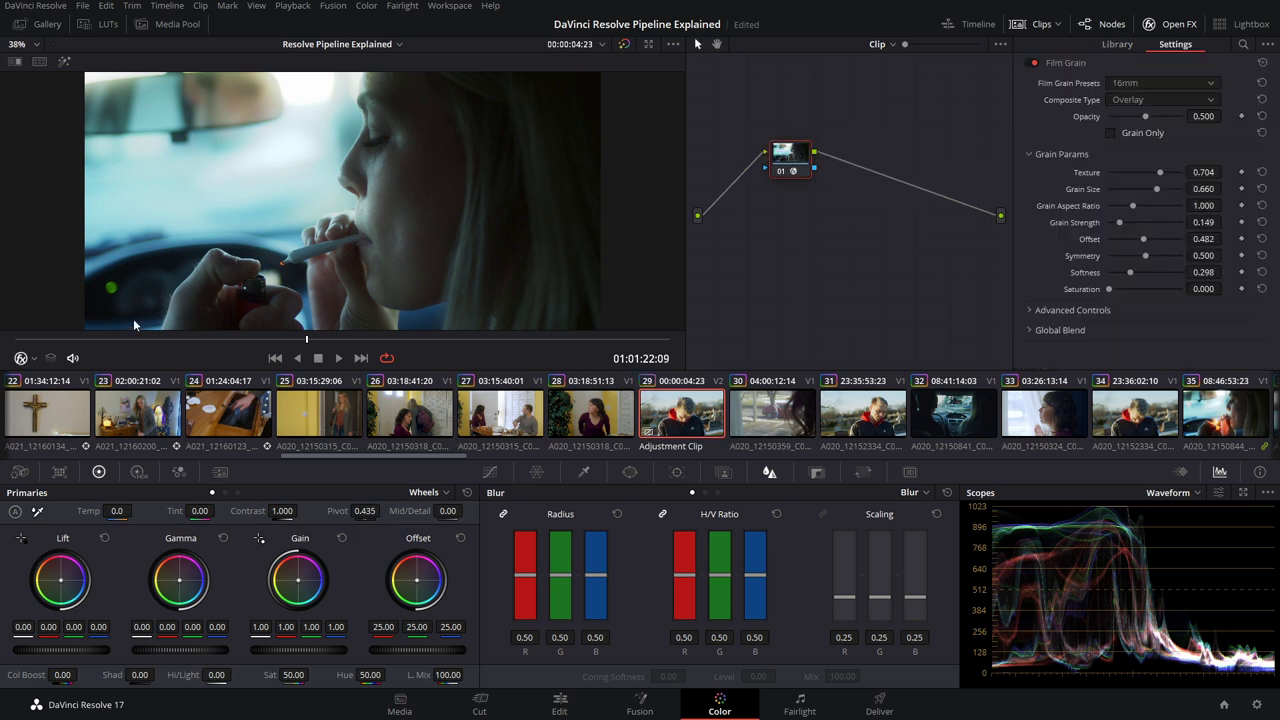
# Examine the shots beneath the adjustment clip in the edit timeline to see the film grain's coverage.
pyautogui.click(560, 700)
pyautogui.scroll(2, 680, 432)
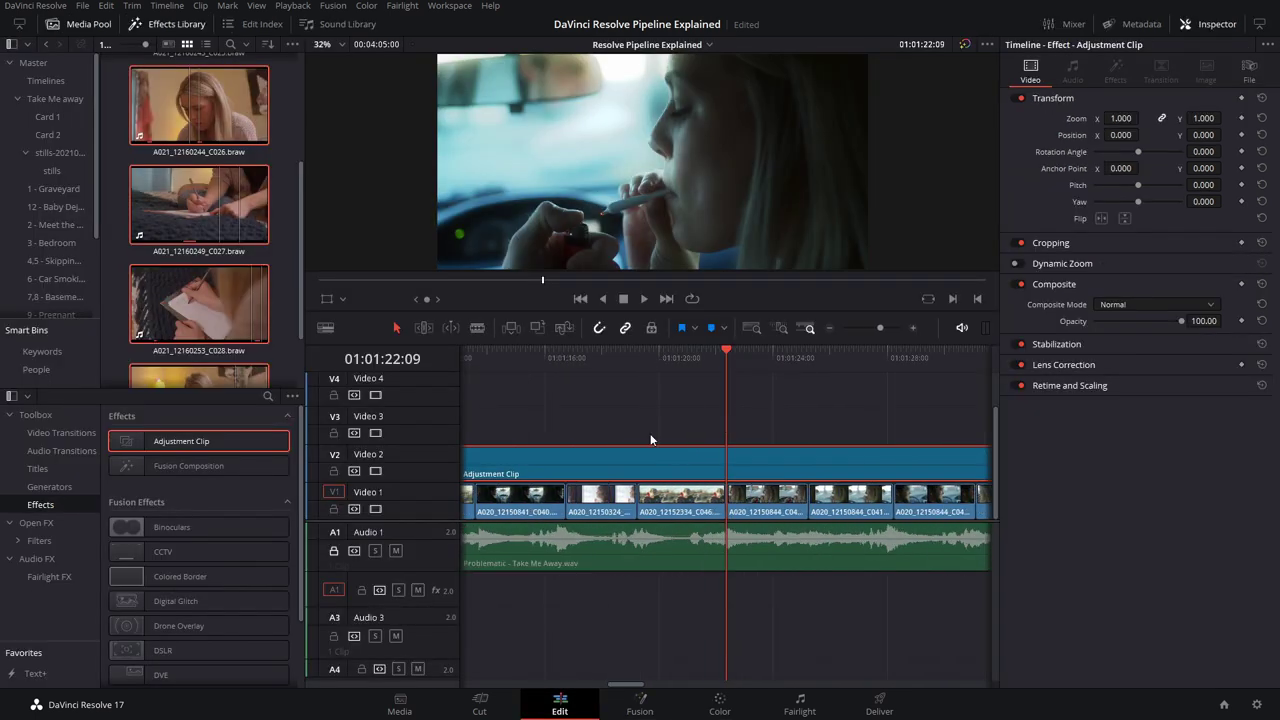
pyautogui.click(645, 358)
pyautogui.click(748, 360)
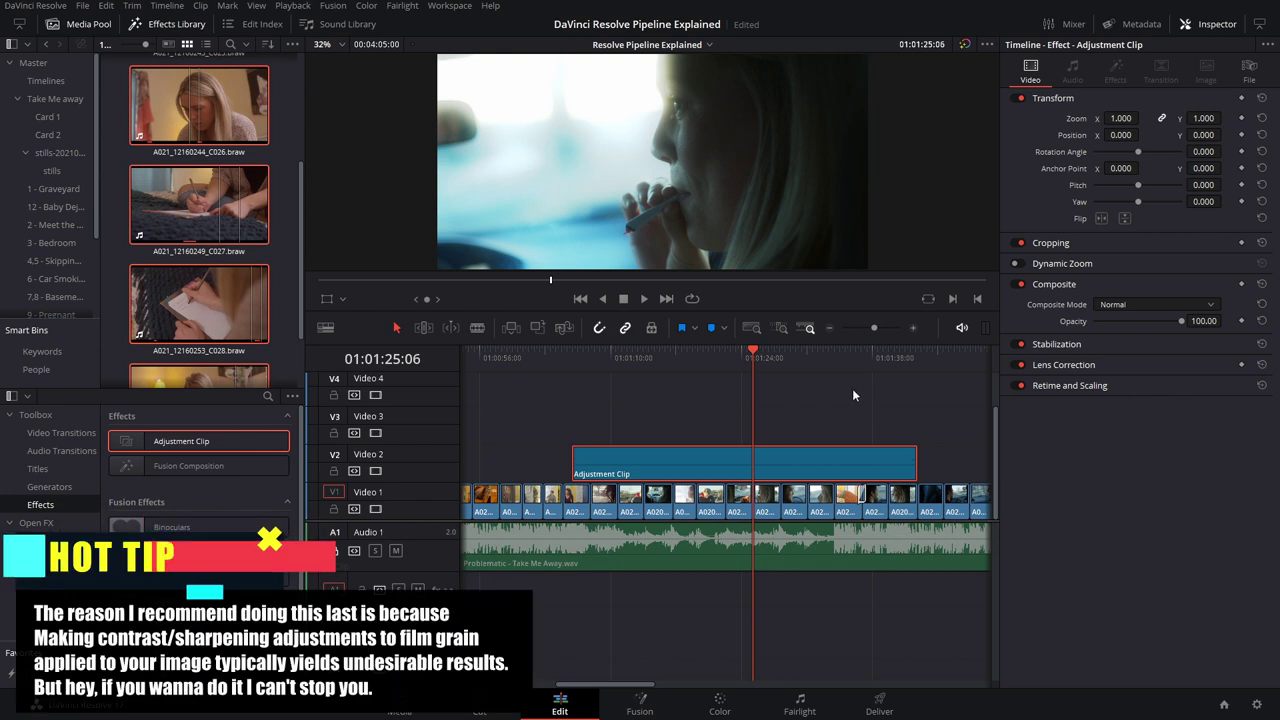
# Try a timeline-level offset of 7.80 across several clips, and reset the offset.
pyautogui.click(734, 700)
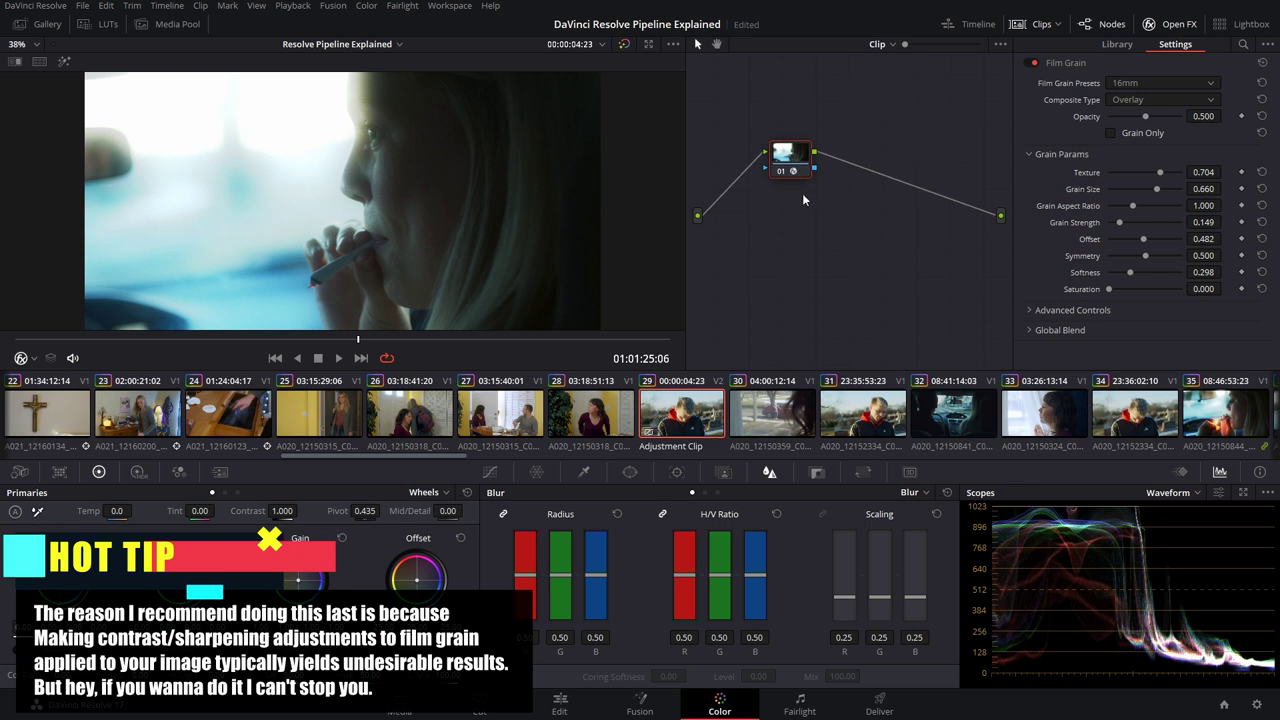
pyautogui.click(887, 44)
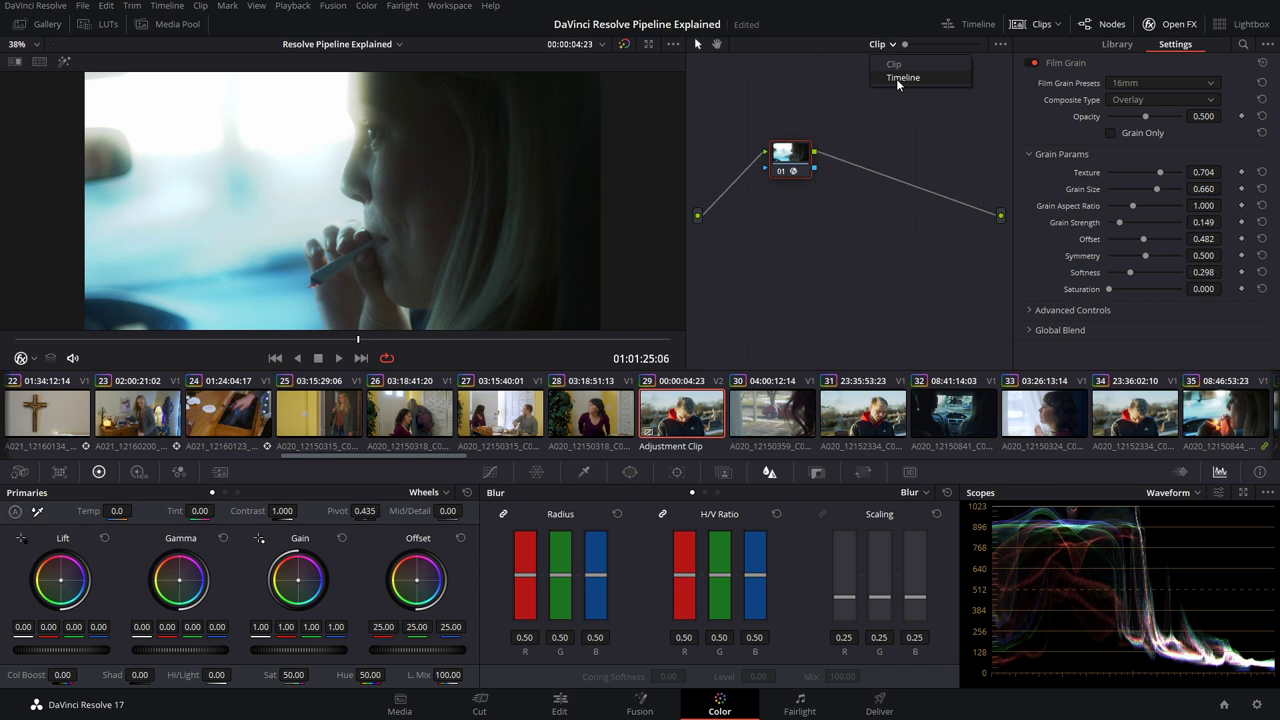
pyautogui.click(896, 78)
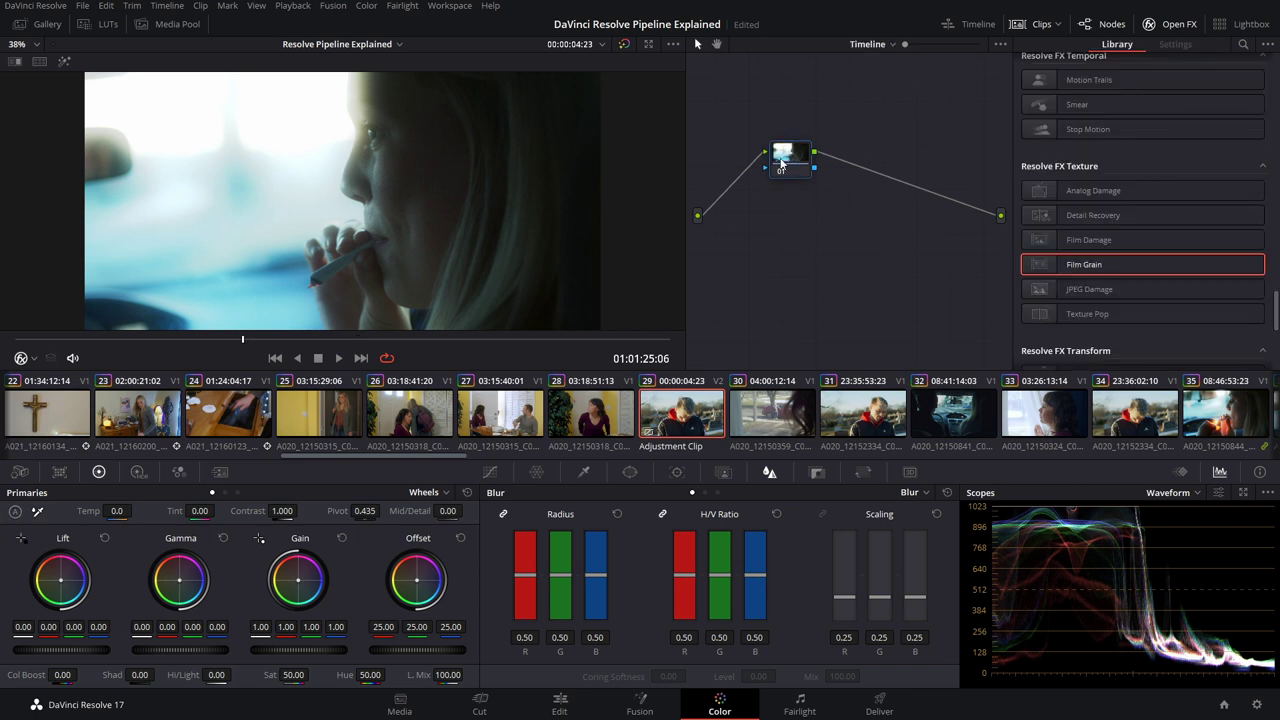
pyautogui.moveTo(151, 340); pyautogui.dragTo(331, 340)
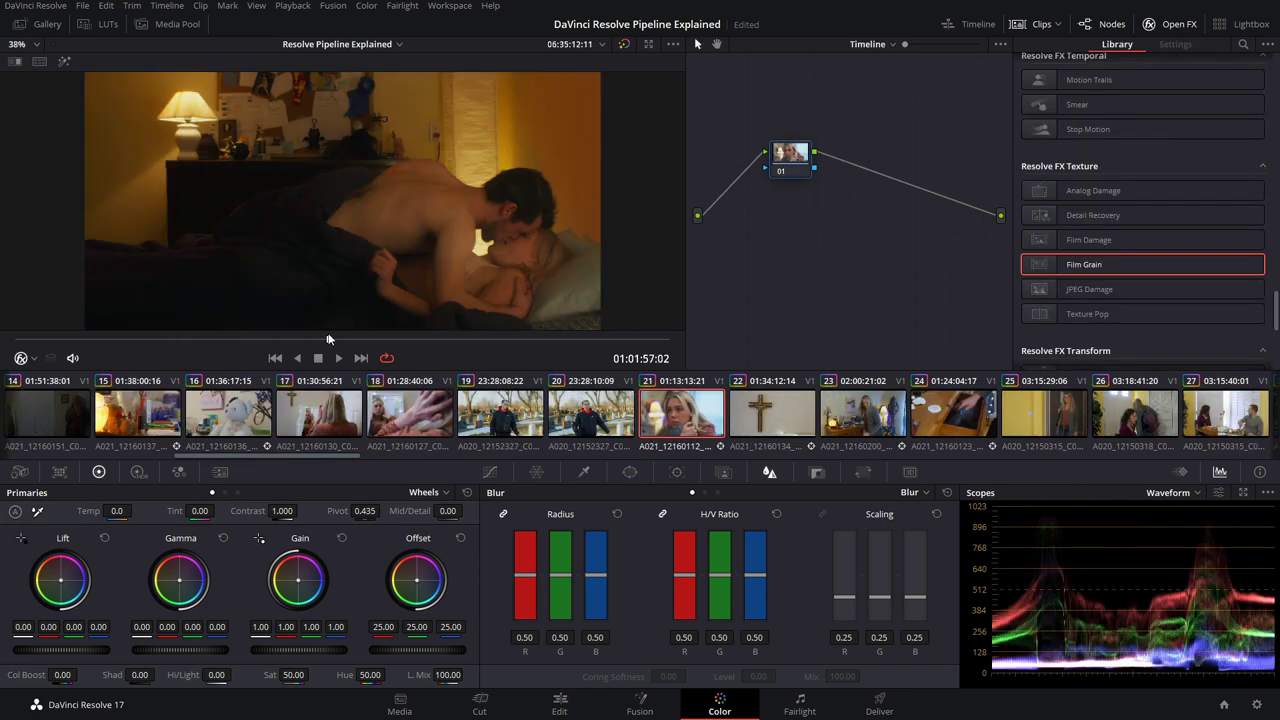
pyautogui.moveTo(433, 653); pyautogui.dragTo(380, 653)
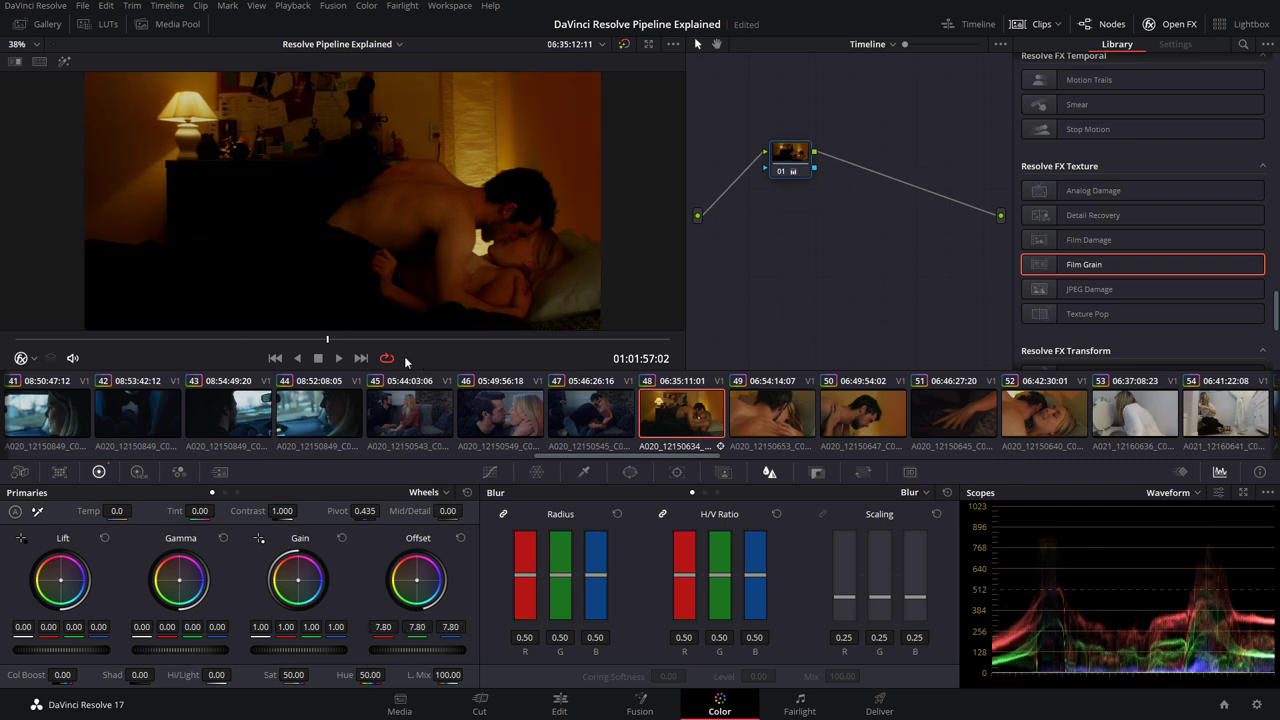
pyautogui.moveTo(326, 343); pyautogui.dragTo(610, 338)
pyautogui.click(460, 538)
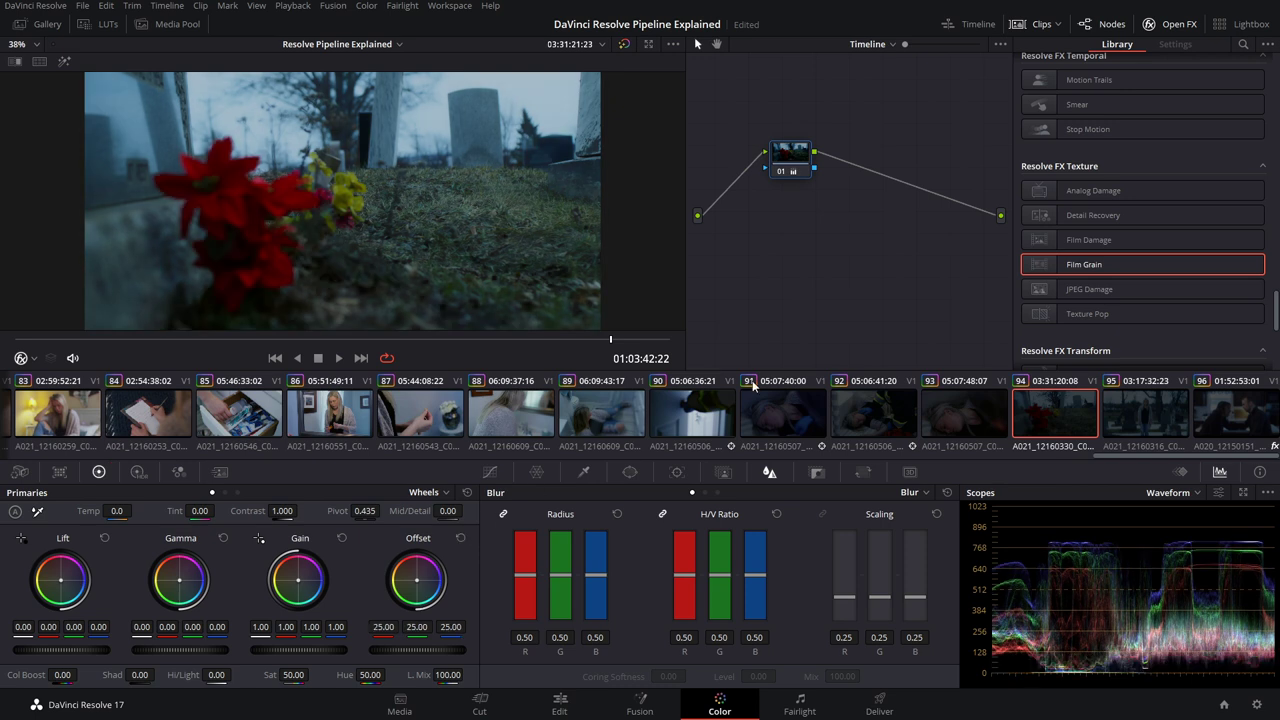
# Examine the output lookup table options in the project's color management settings.
pyautogui.hotkey('shift', '9')
pyautogui.click(660, 394)
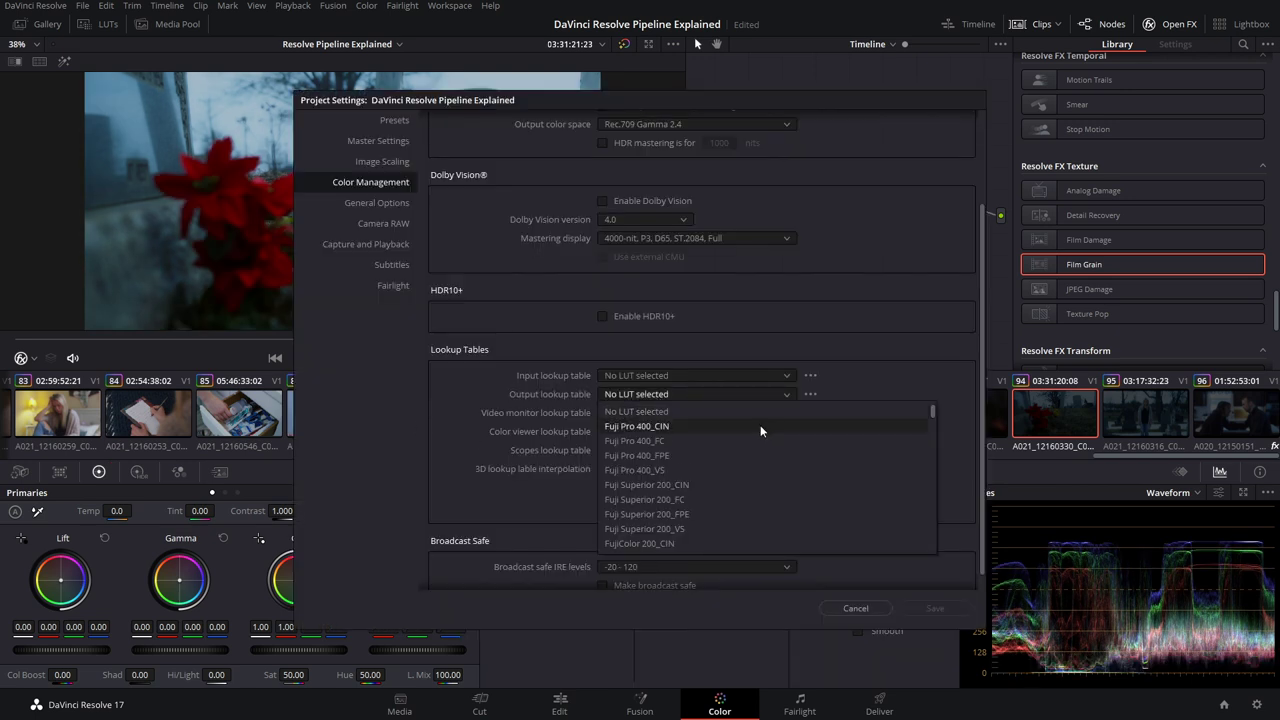
pyautogui.scroll(-8, 692, 446)
pyautogui.click(544, 339)
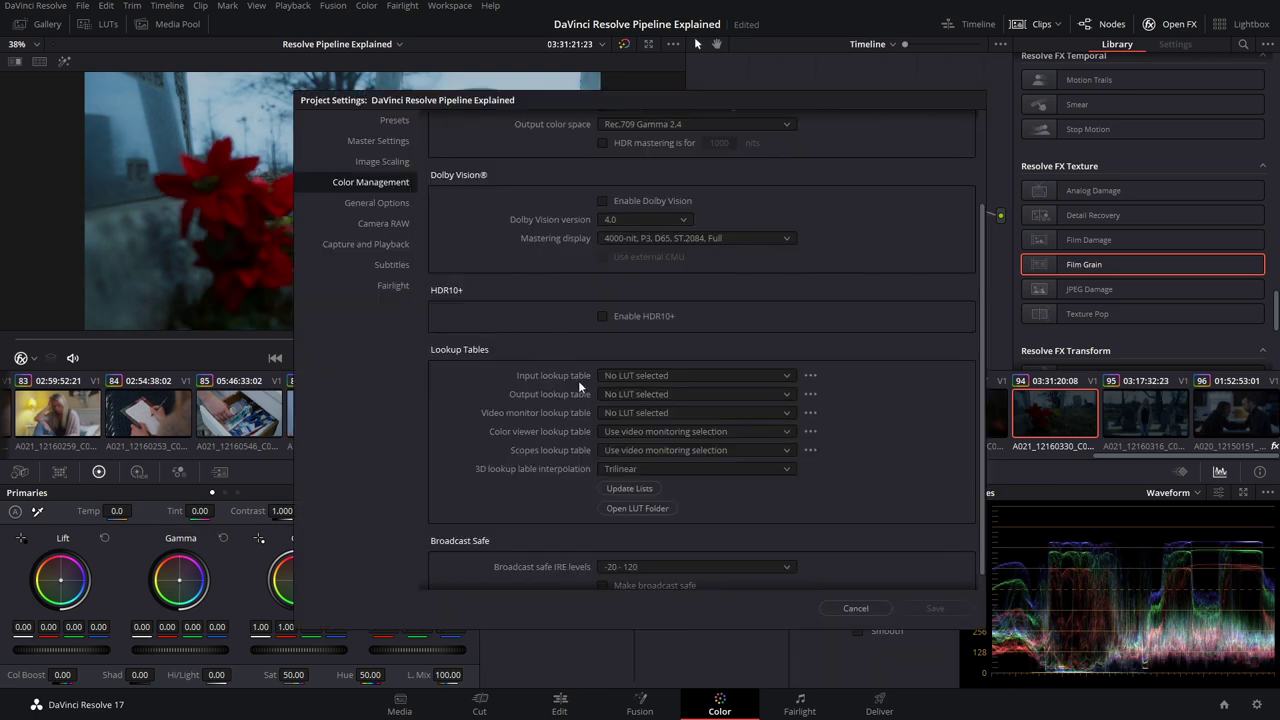
# Examine the output color space options, and try ACEScc as the project's color science.
pyautogui.scroll(2, 464, 325)
pyautogui.click(702, 241)
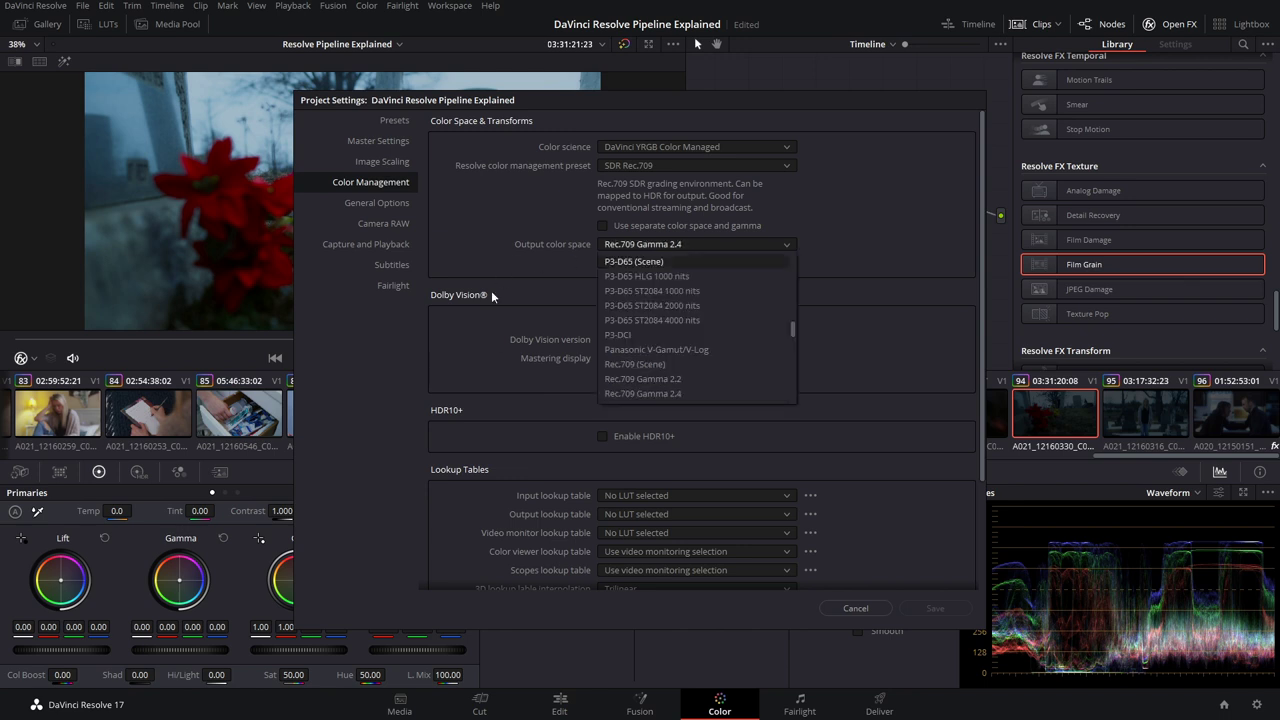
pyautogui.click(504, 224)
pyautogui.click(727, 148)
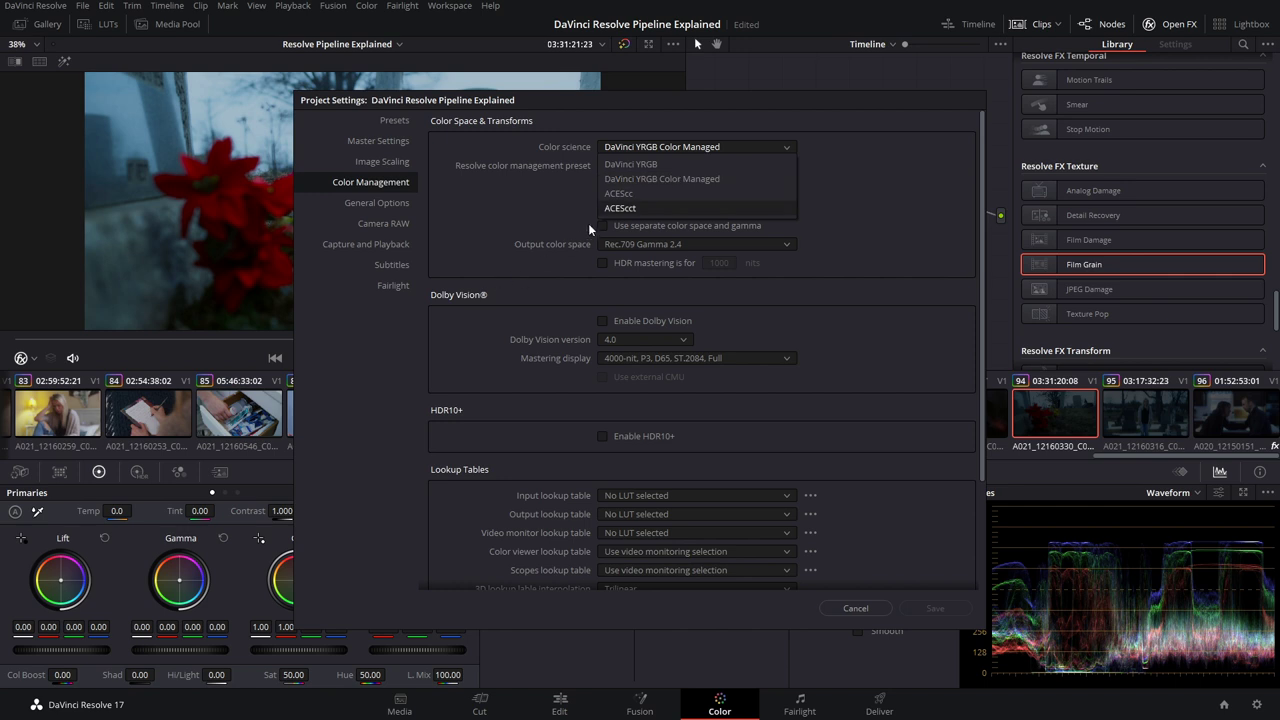
pyautogui.click(632, 203)
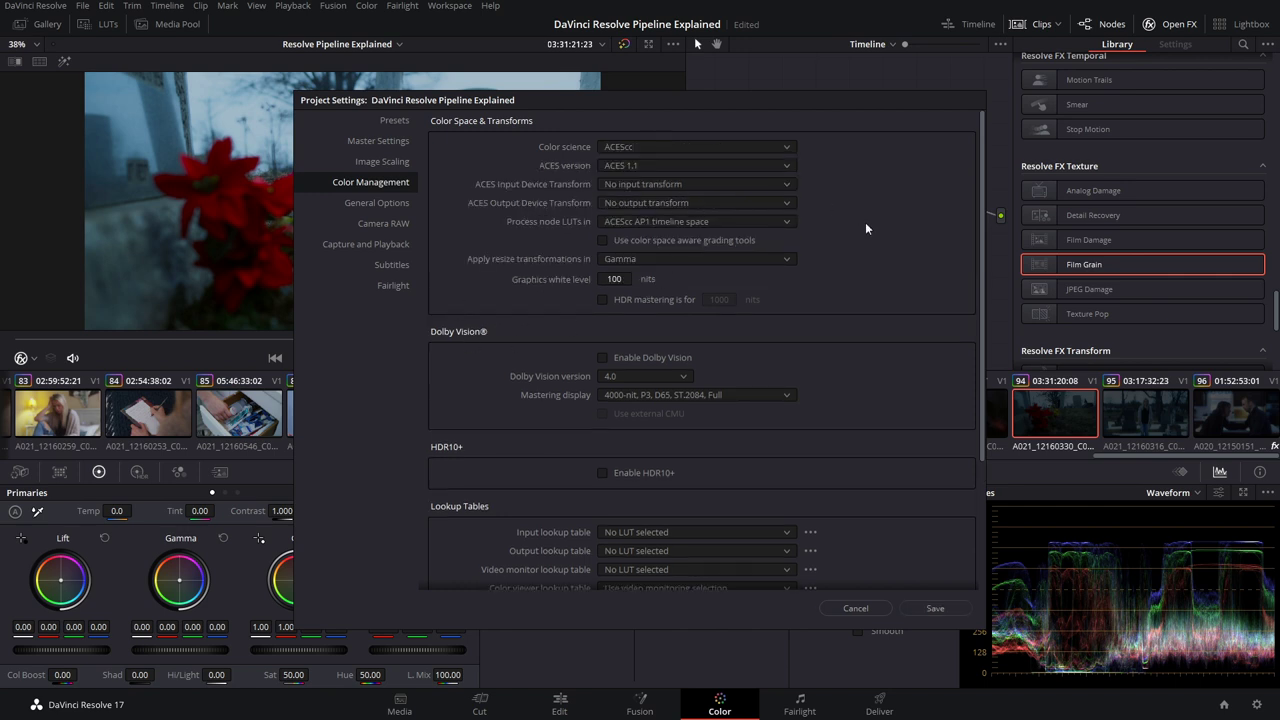
# Examine the video monitor lookup table options, and save the project settings.
pyautogui.scroll(-3, 586, 393)
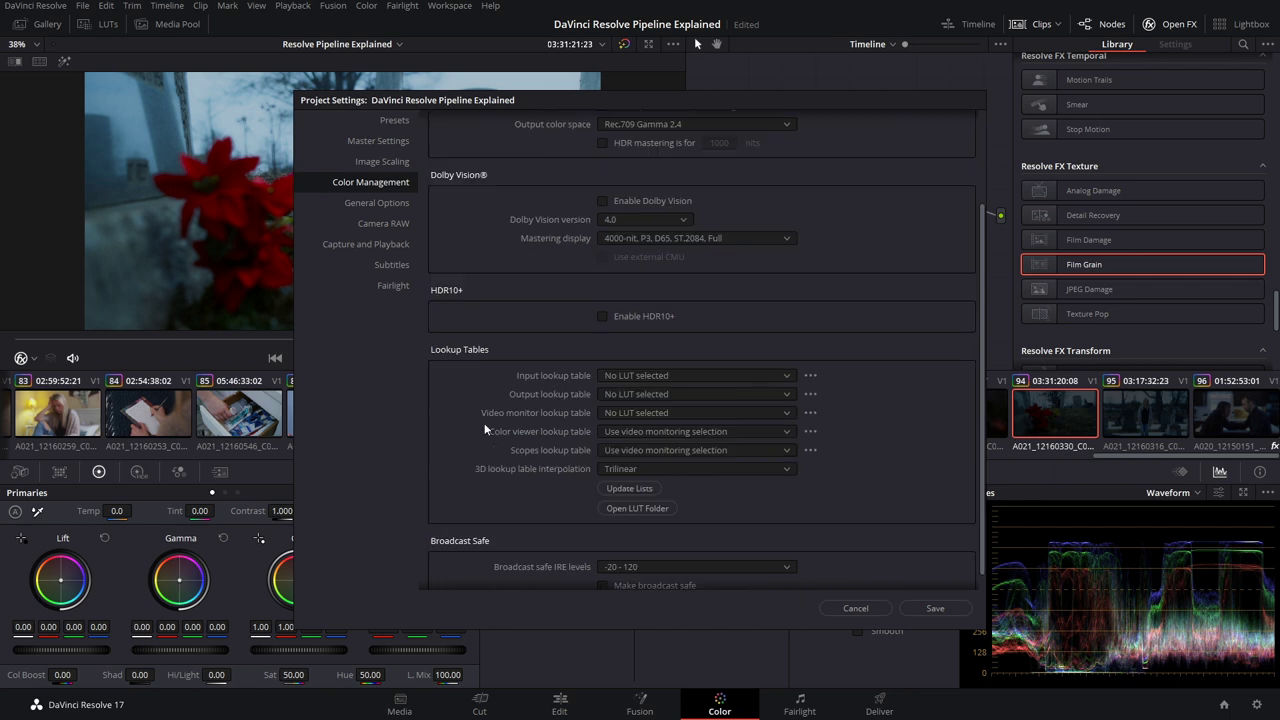
pyautogui.click(658, 418)
pyautogui.scroll(-5, 680, 505)
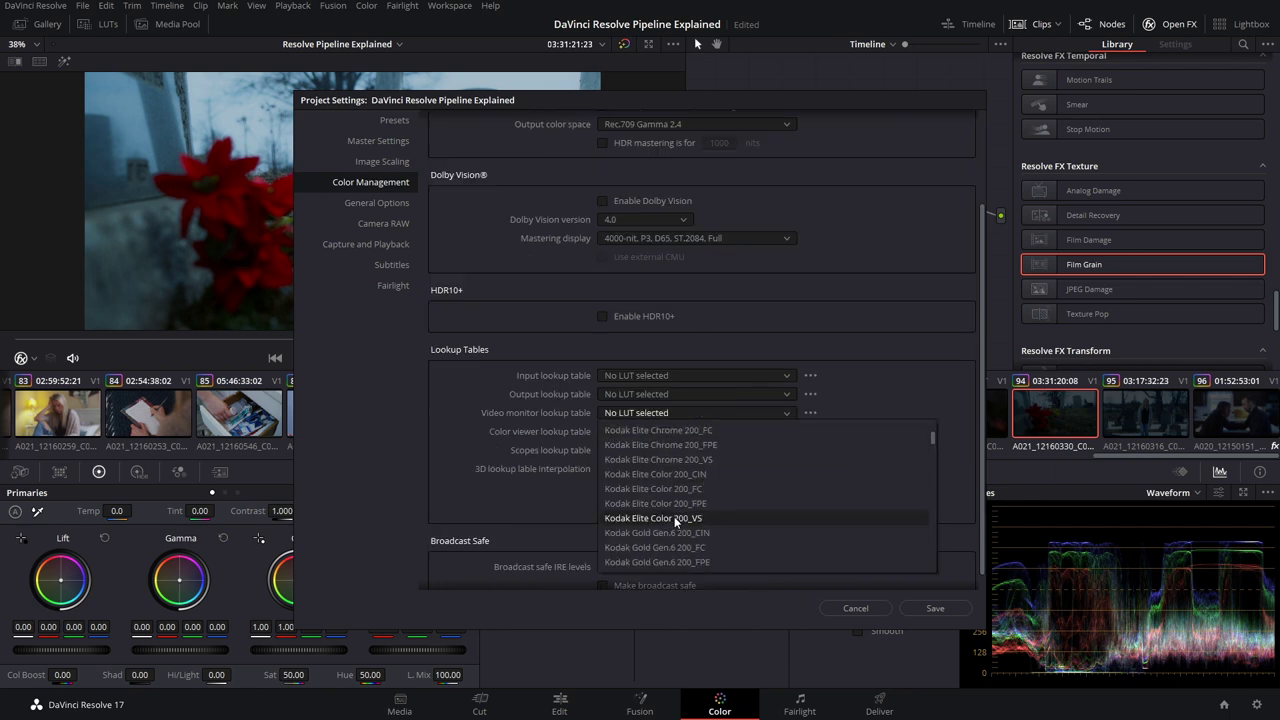
pyautogui.click(455, 397)
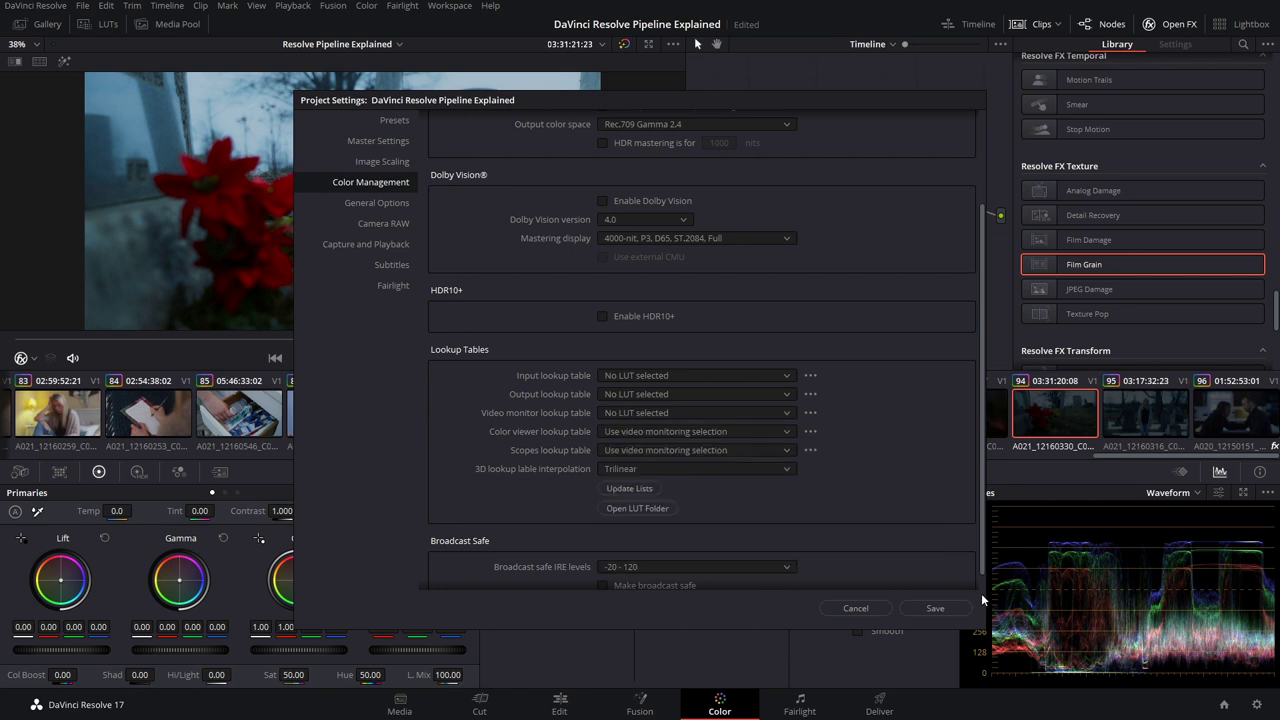
pyautogui.click(937, 608)
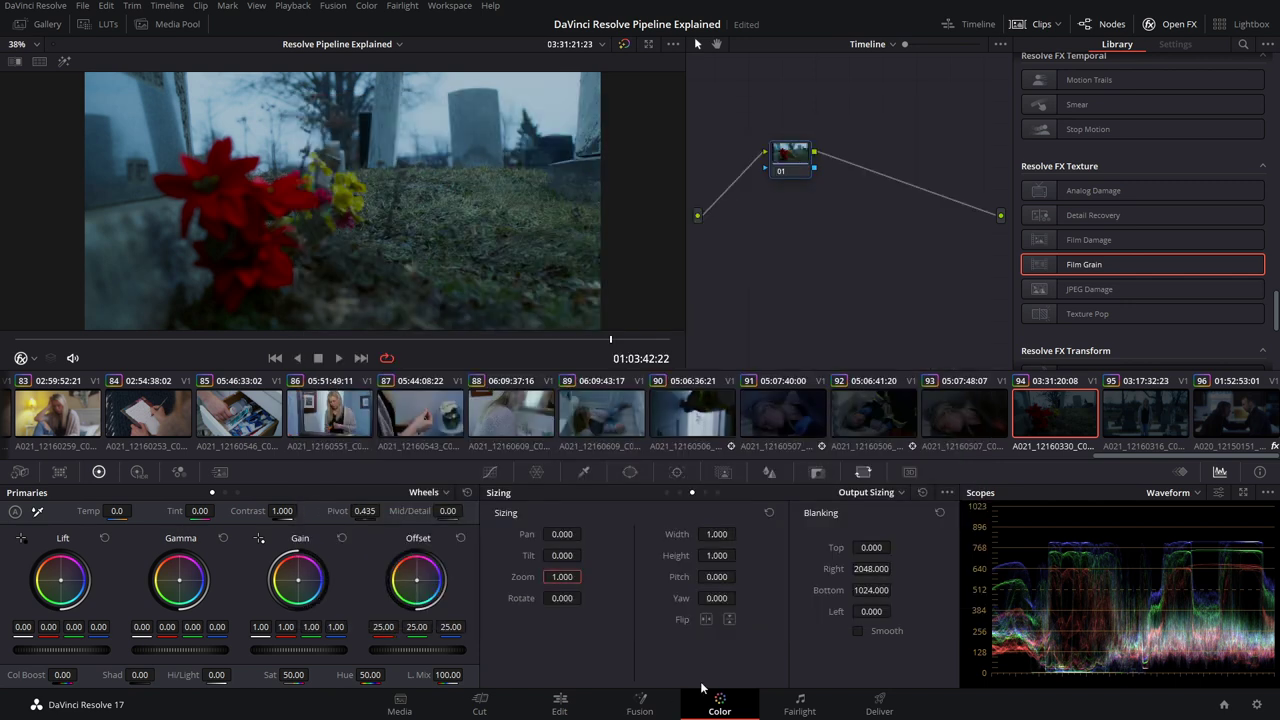
# Go to the Deliver page to examine the timeline's render settings.
pyautogui.click(872, 702)
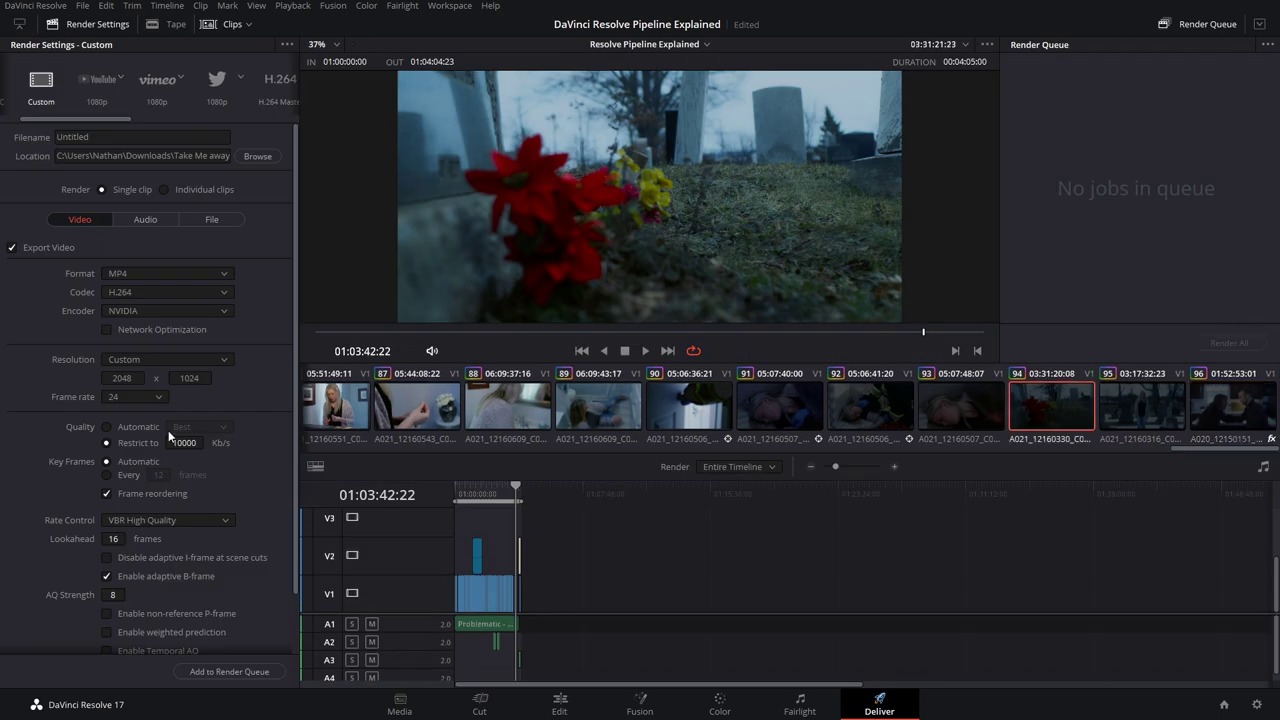